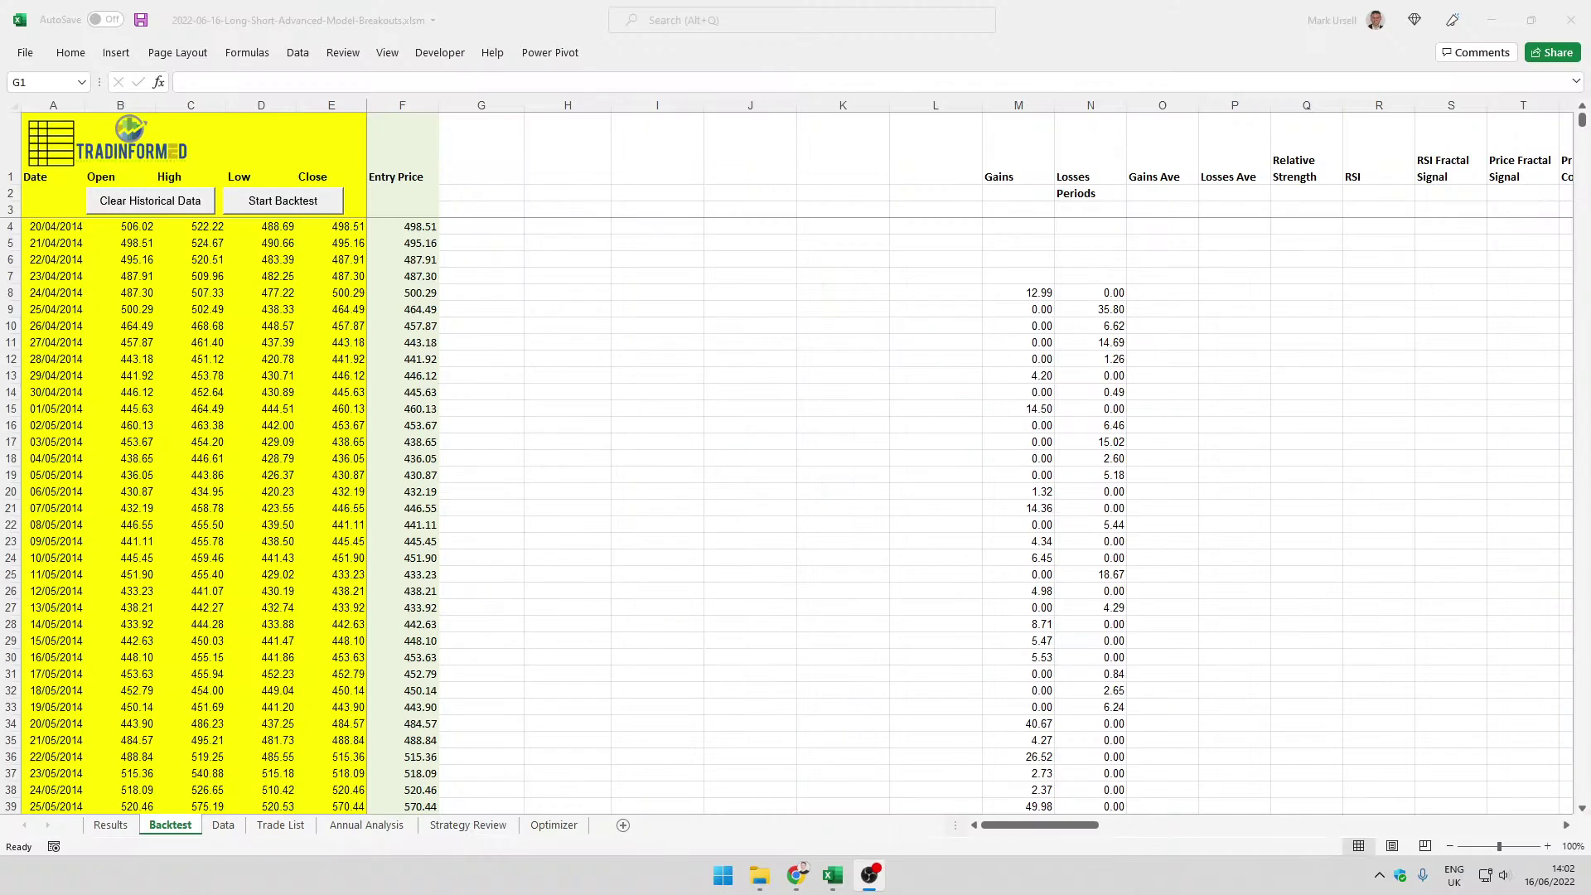
- Select cell G1 of the Backtest sheet, beside Entry Price, for a new heading
{"action": "left_click", "coordinate": [1263, 511]}
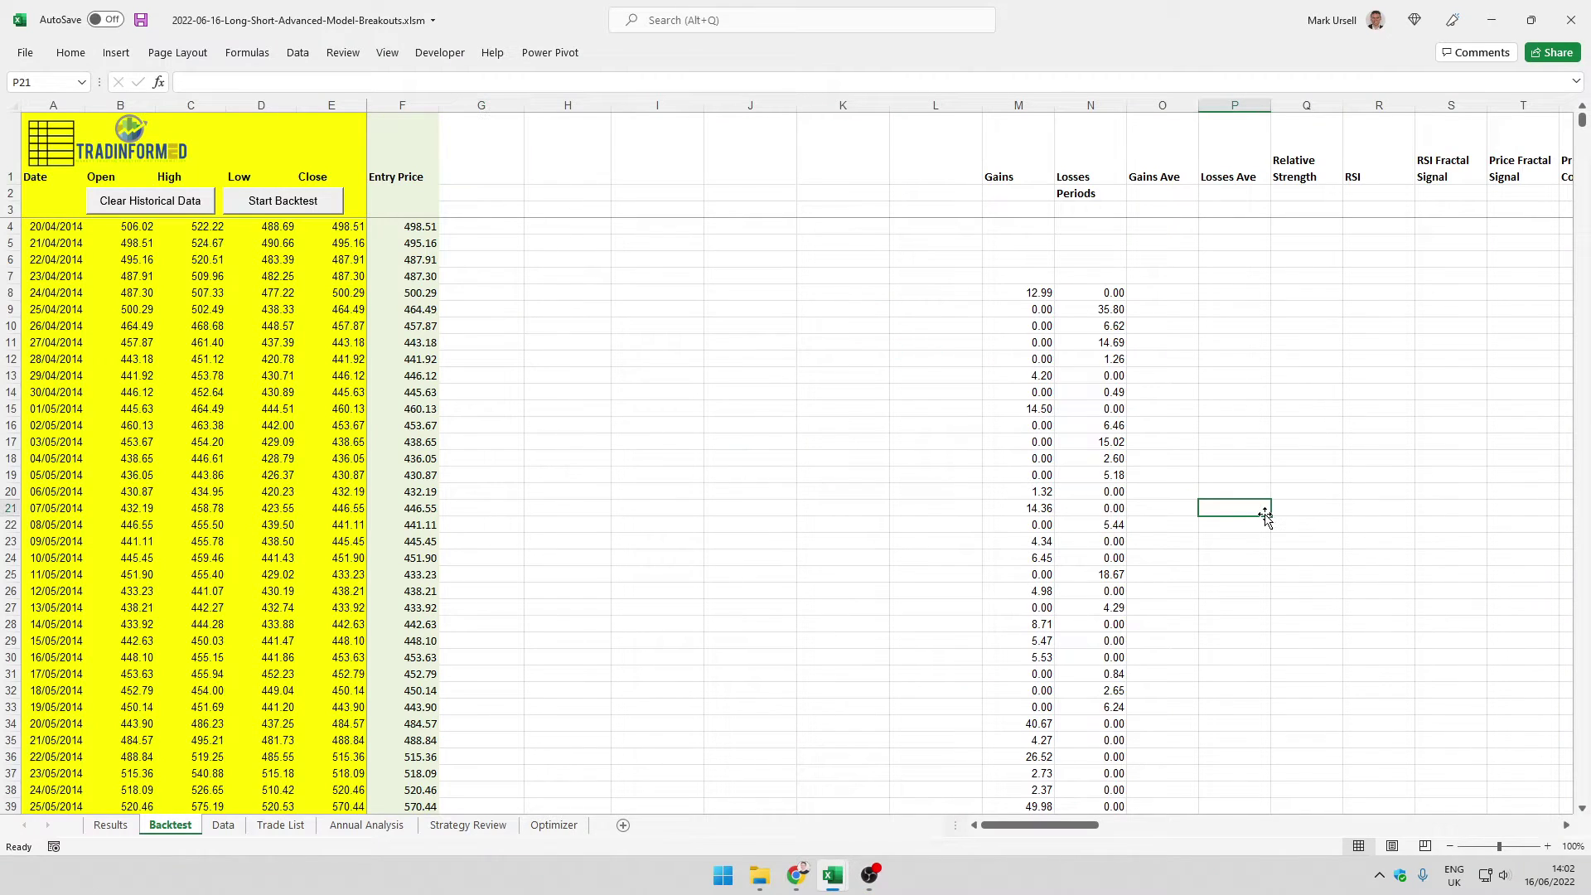
{"action": "left_click", "coordinate": [483, 172]}
- Enter the headings Upper Channel, Lower Channel and Median Channel in G1, H1 and I1
{"action": "type", "text": "Upper Channel"}
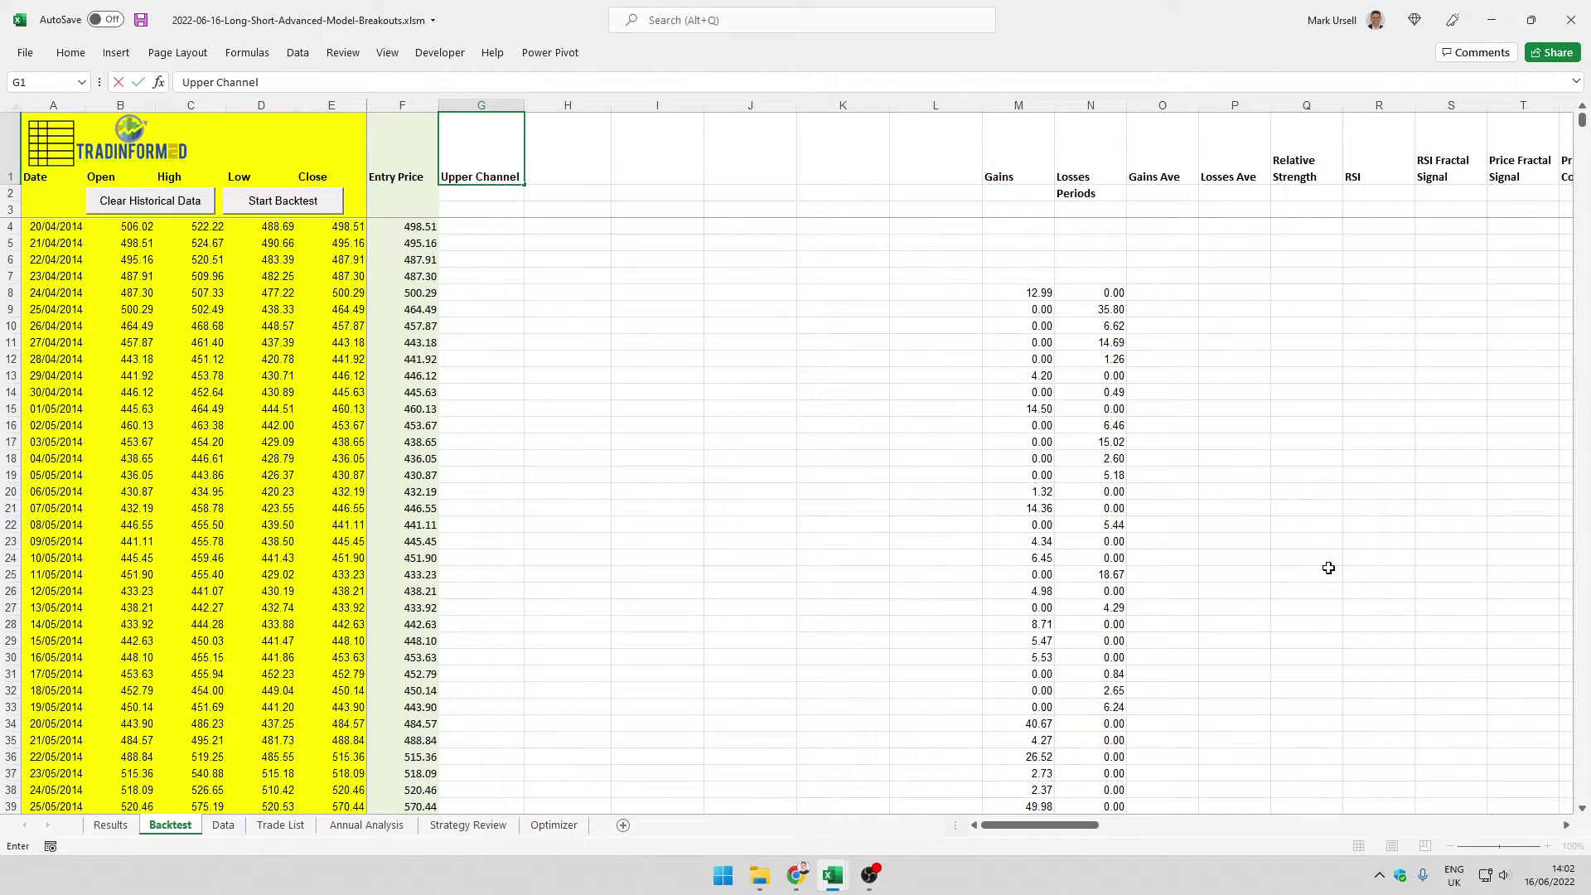
{"action": "key", "text": "Tab"}
{"action": "type", "text": "Lowe"}
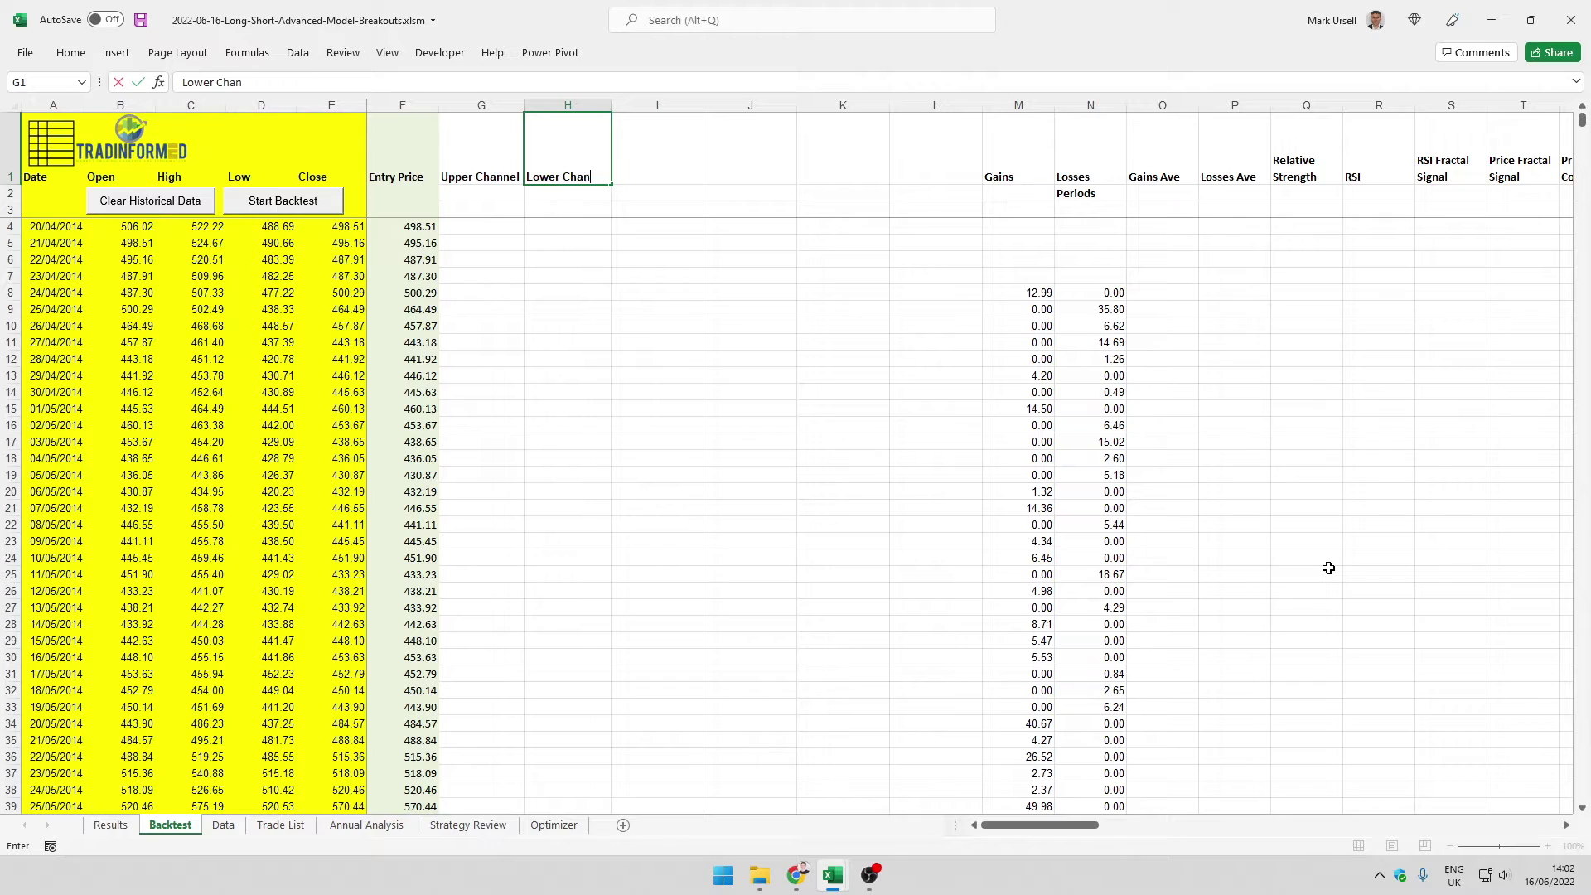
{"action": "key", "text": "Tab"}
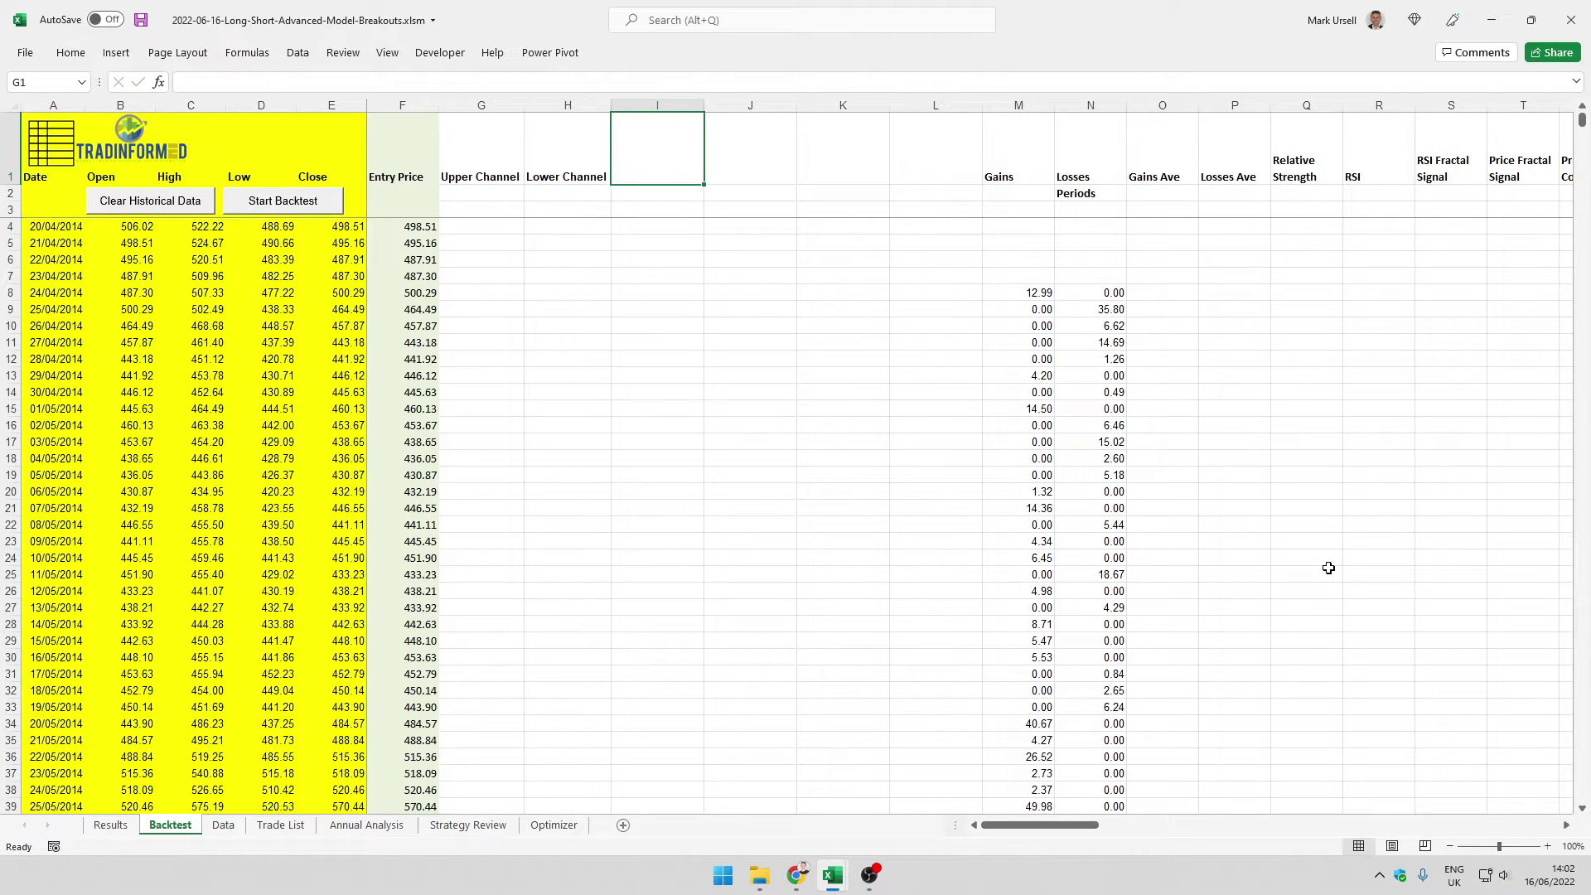
{"action": "type", "text": "Median Channel"}
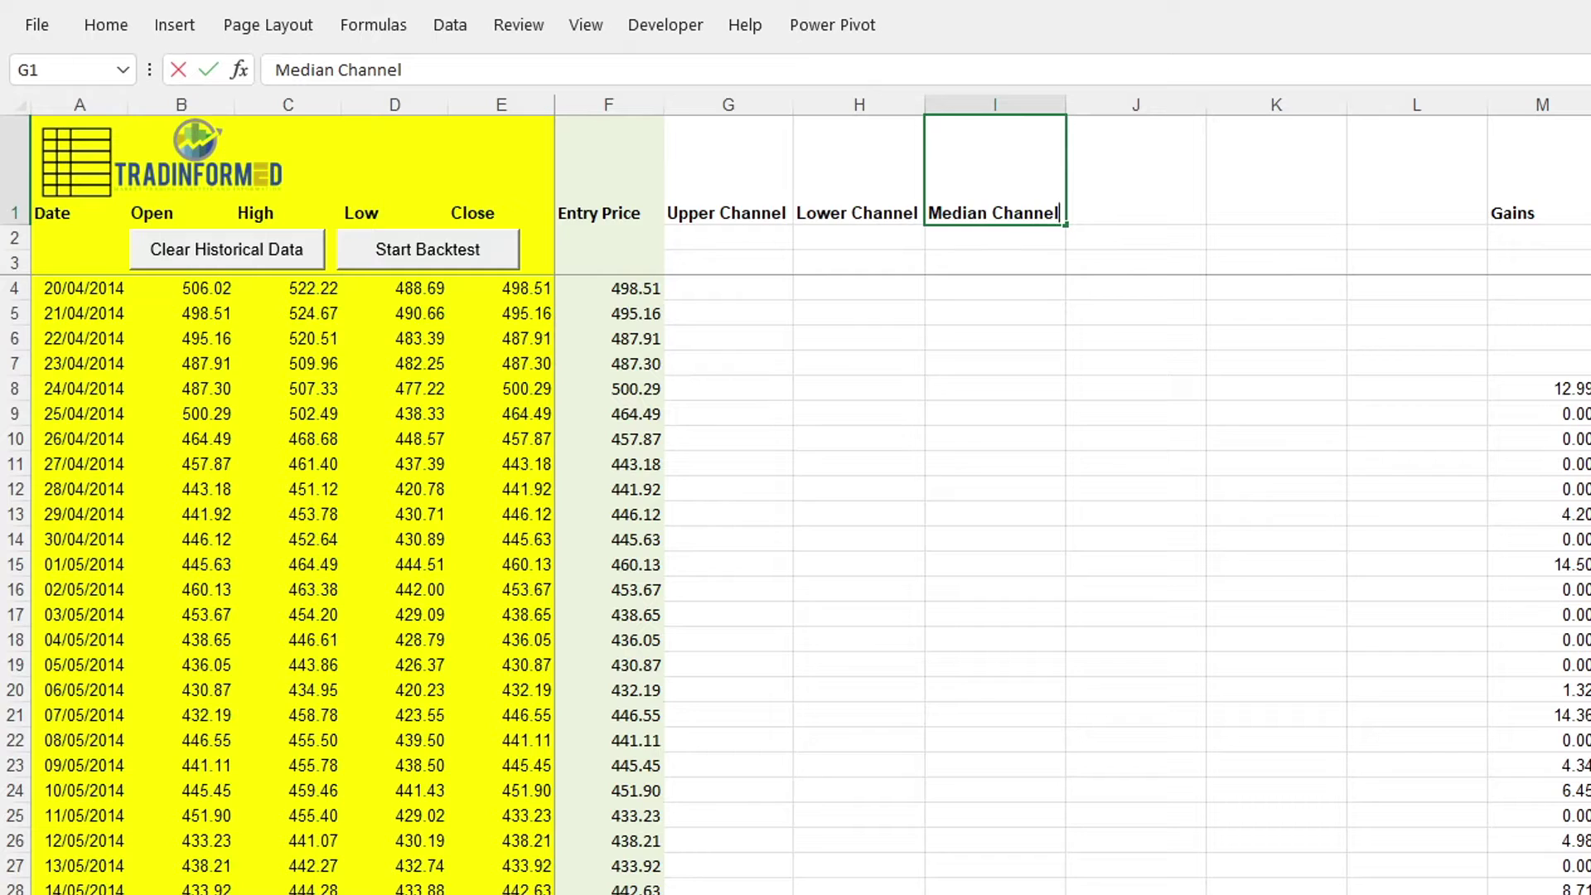
{"action": "key", "text": "Return"}
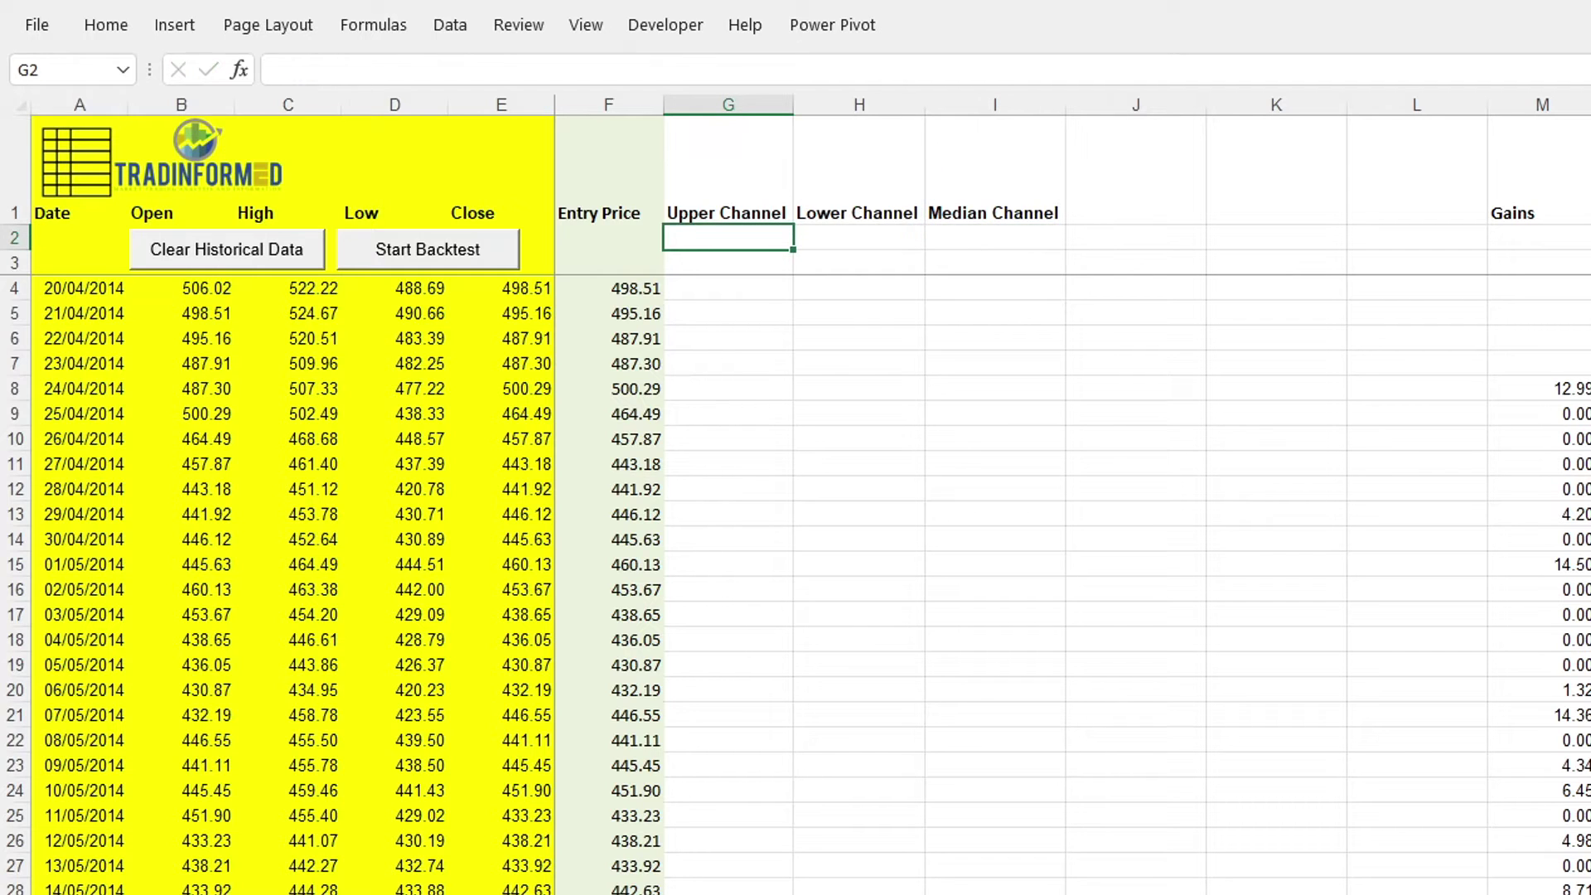
- Enter =MAX(C4:C23) in G24 for the upper channel, giving 524.67
{"action": "left_click_drag", "start_coordinate": [306, 291], "coordinate": [263, 776]}
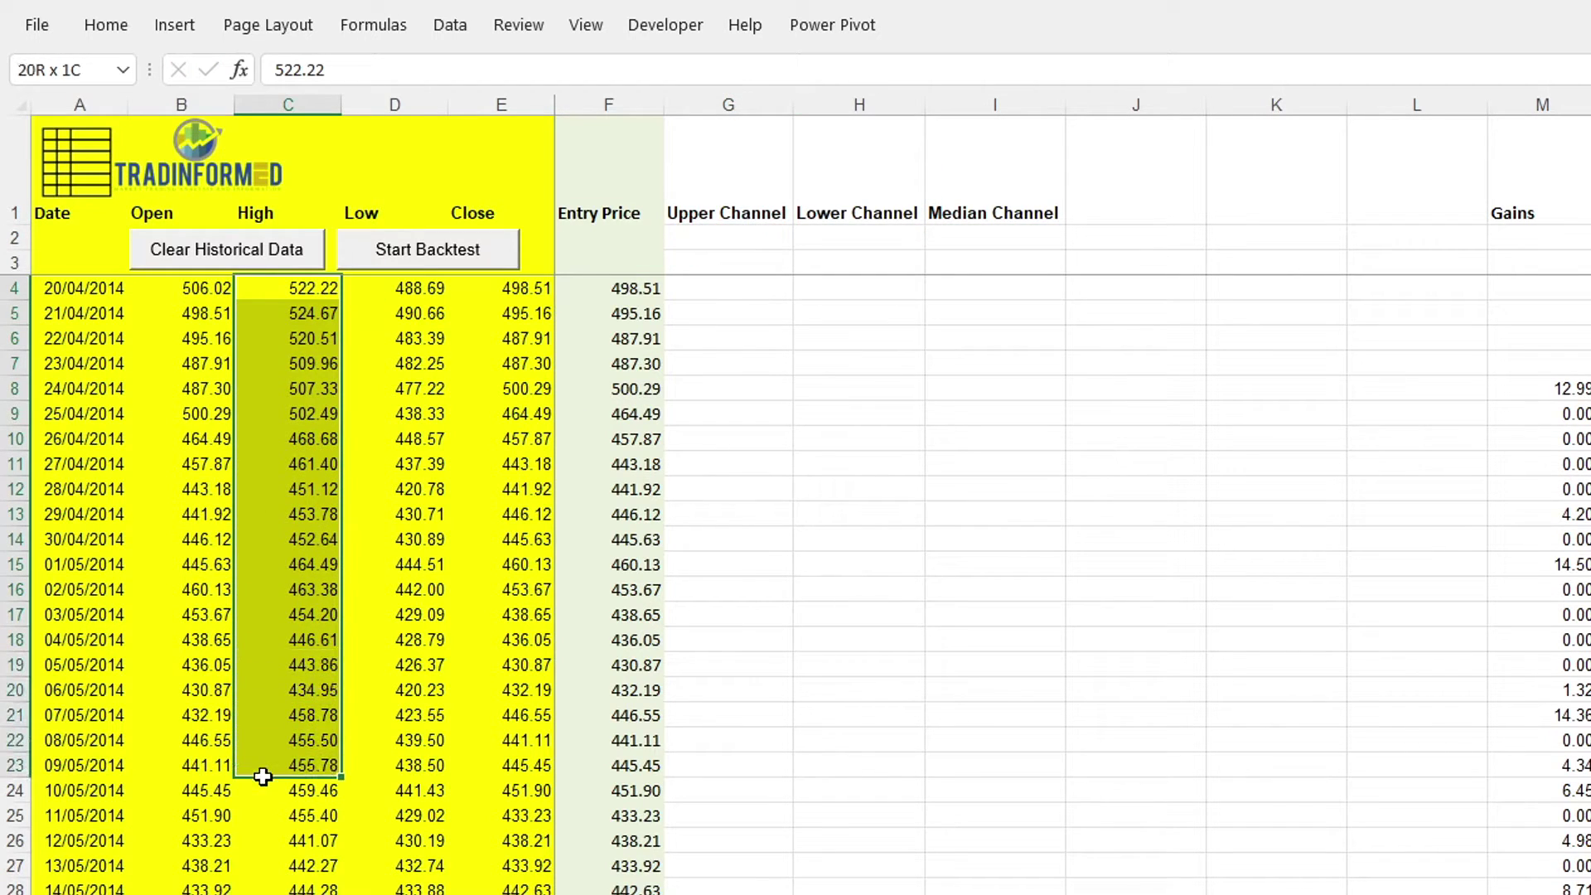
{"action": "left_click", "coordinate": [731, 787]}
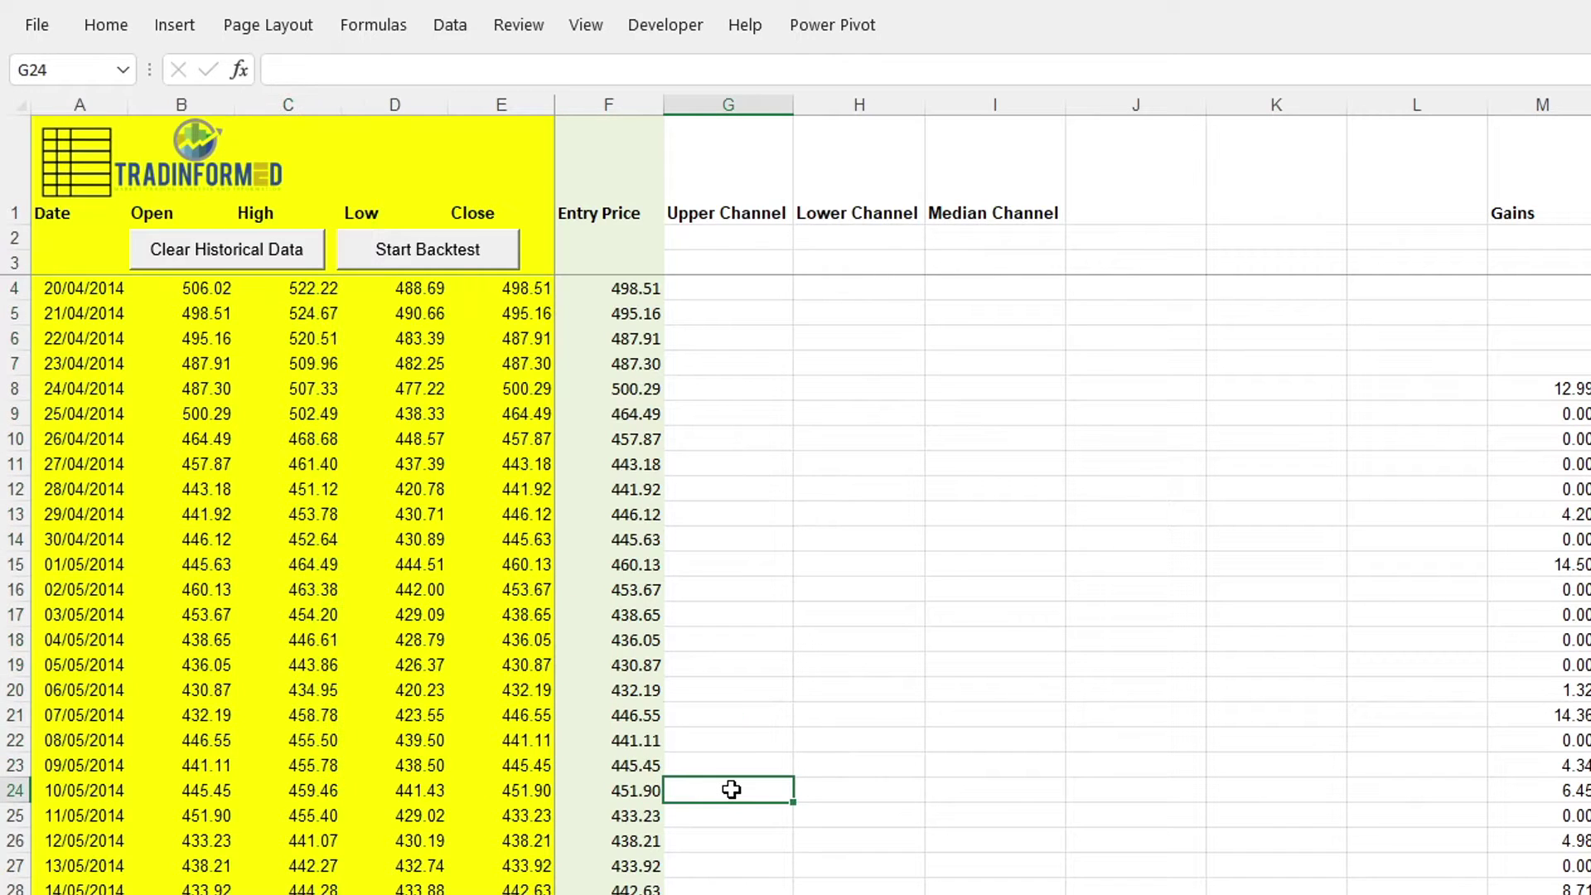
{"action": "type", "text": "=max("}
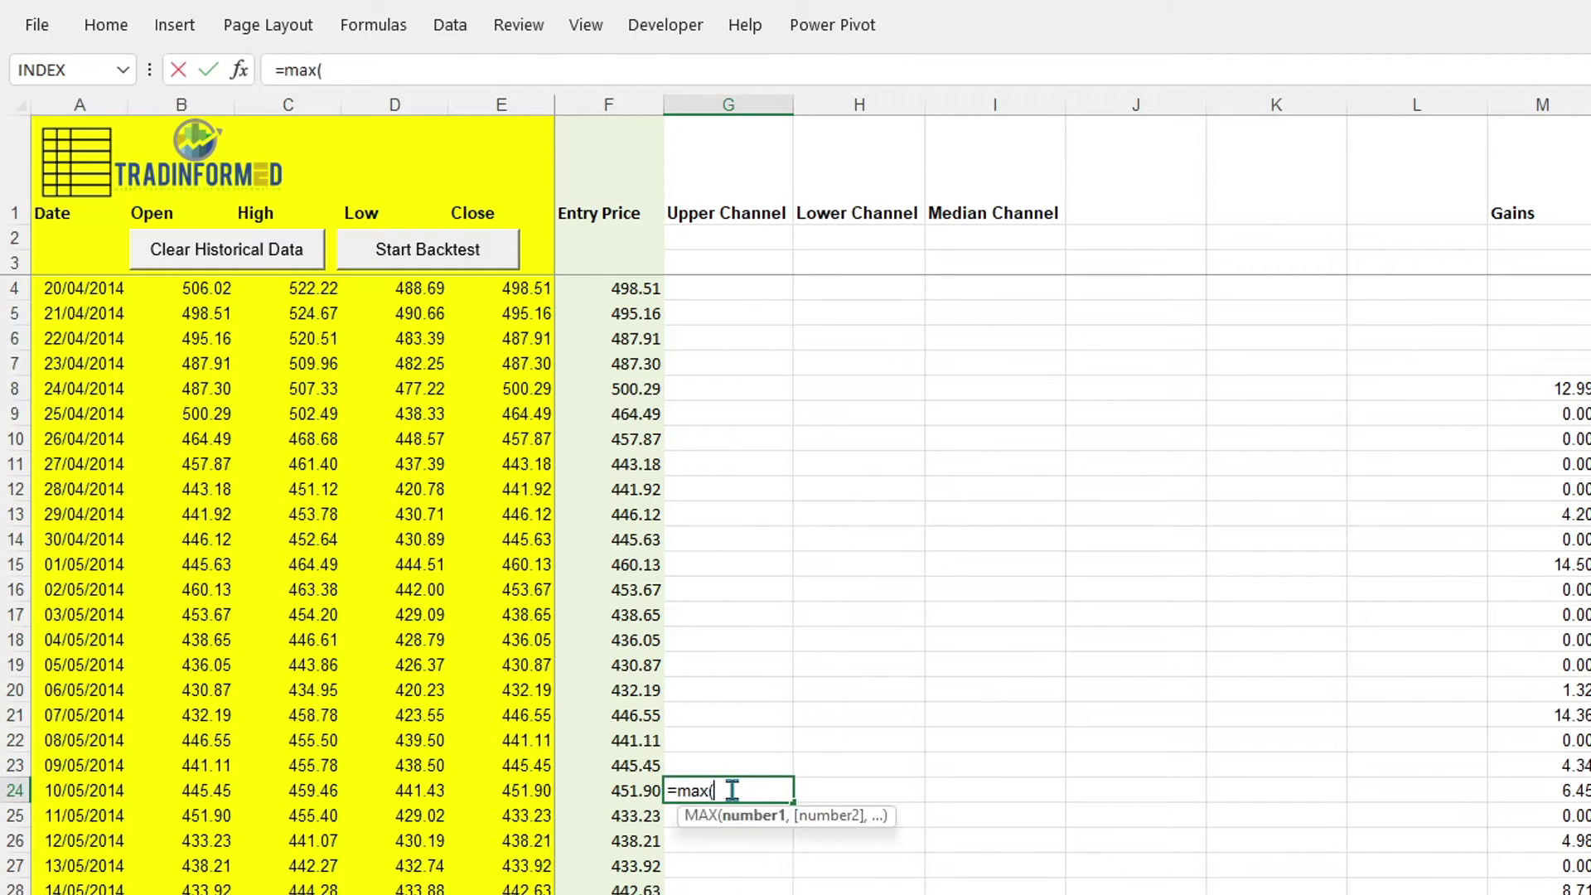
{"action": "left_click_drag", "start_coordinate": [284, 763], "coordinate": [294, 288]}
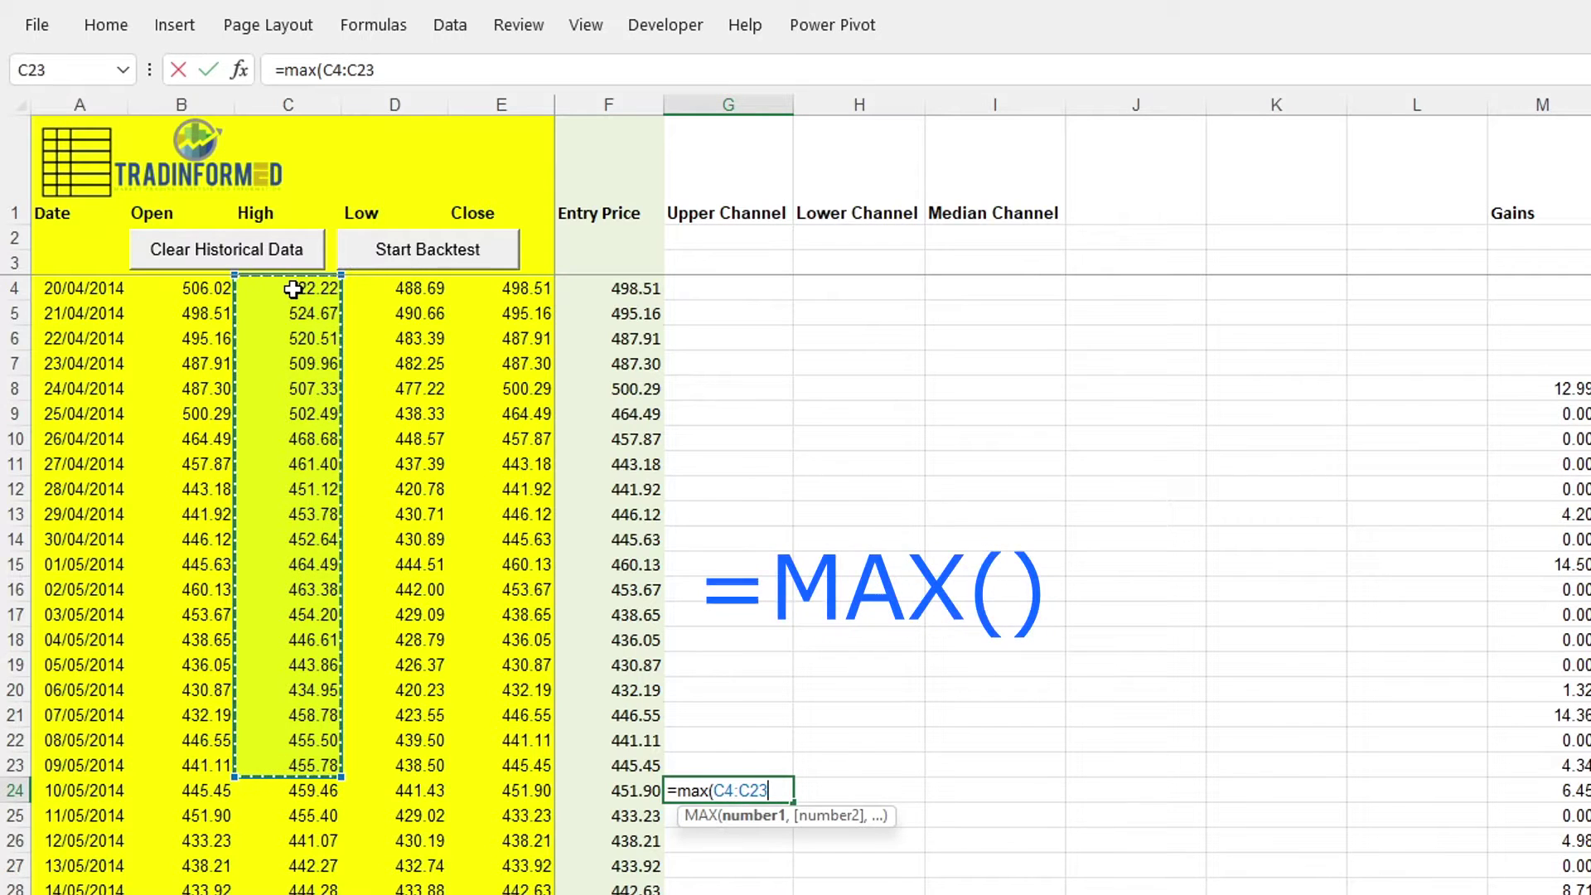
{"action": "type", "text": ")"}
{"action": "key", "text": "Return"}
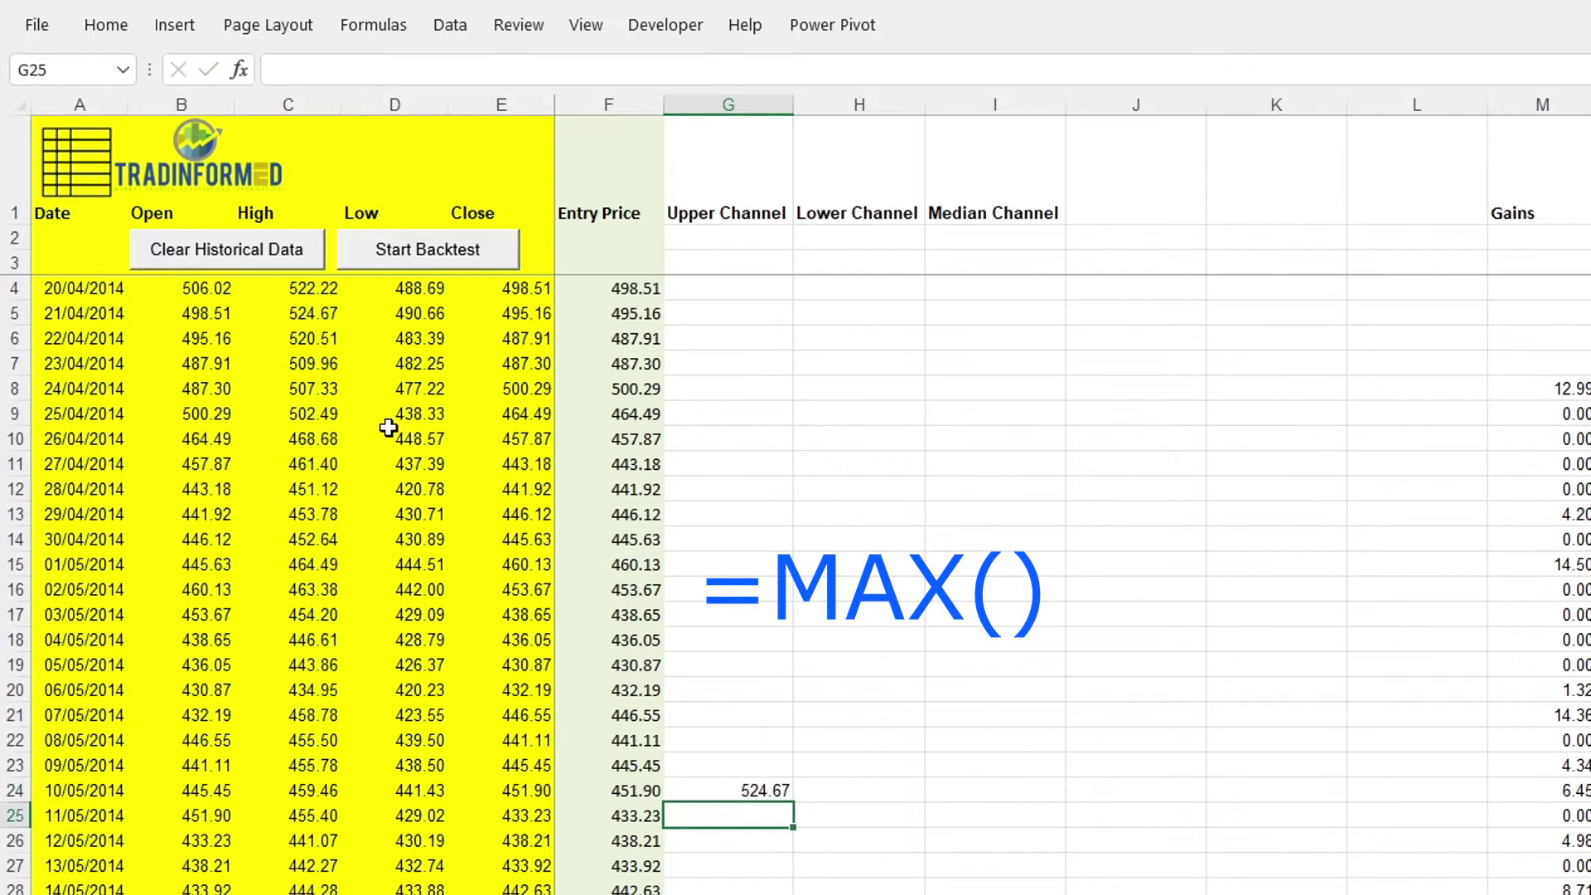
- Enter =MIN(D4:D23) in H24 for the lower channel, giving 420.23
{"action": "left_click", "coordinate": [824, 785]}
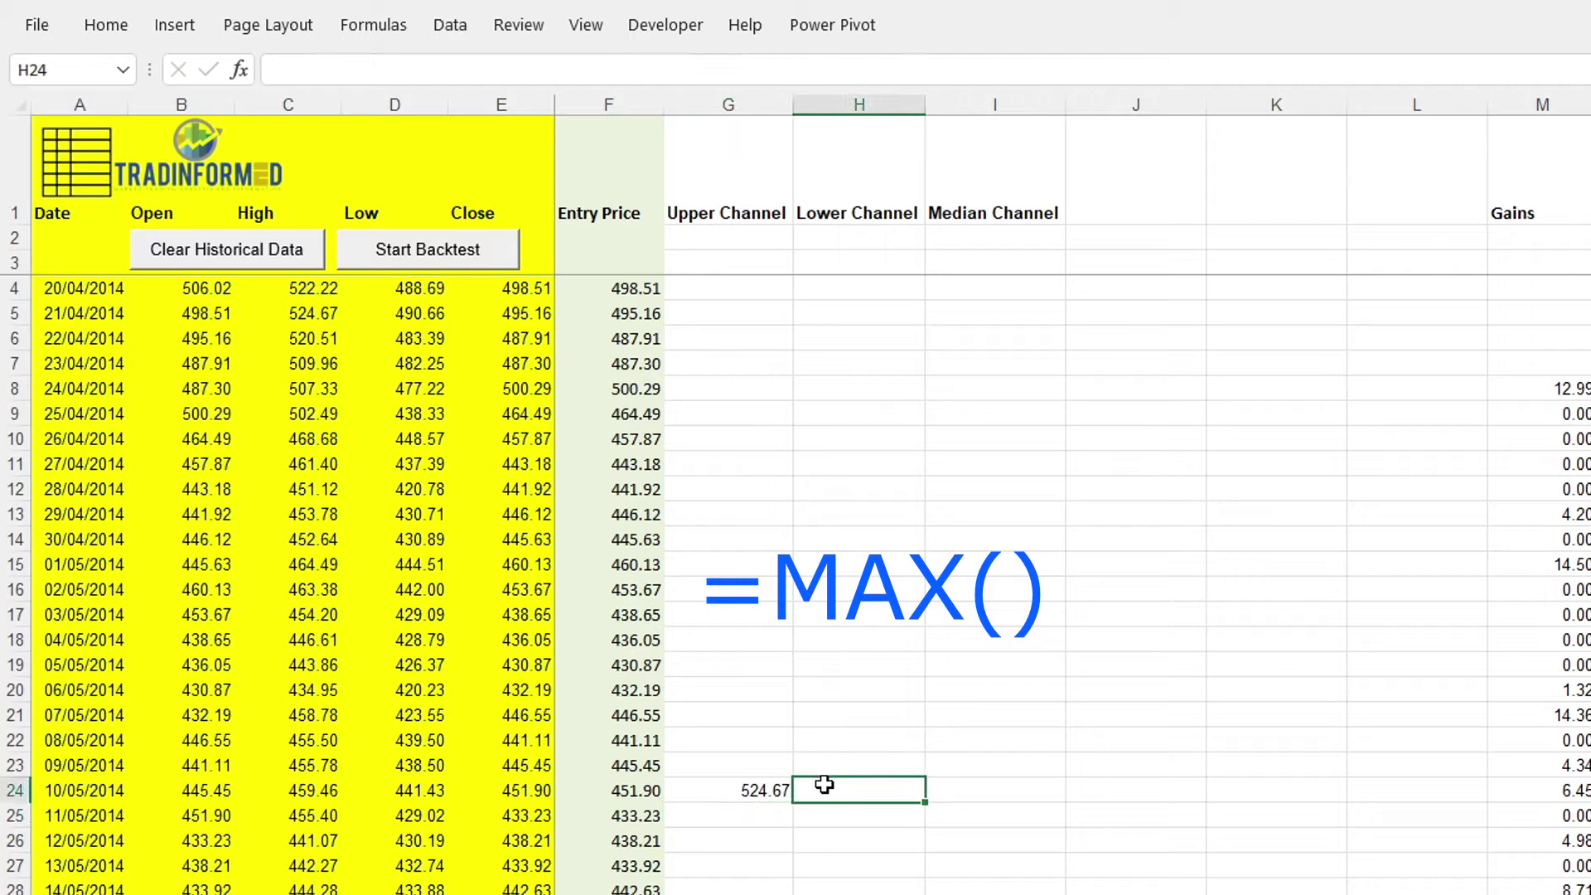
{"action": "type", "text": "=min("}
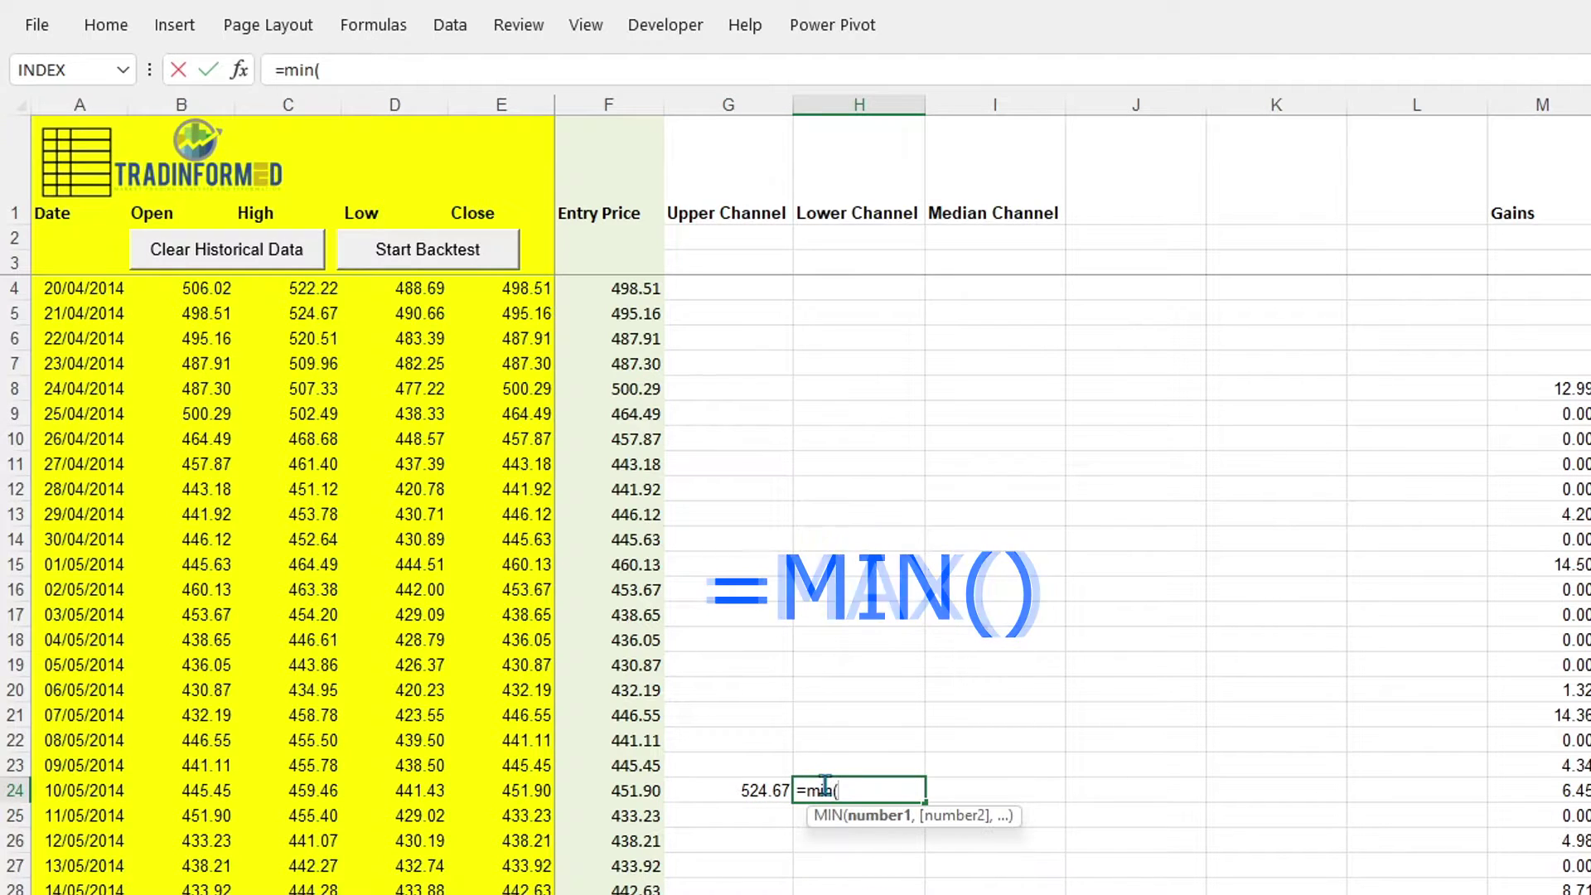
{"action": "left_click", "coordinate": [413, 756]}
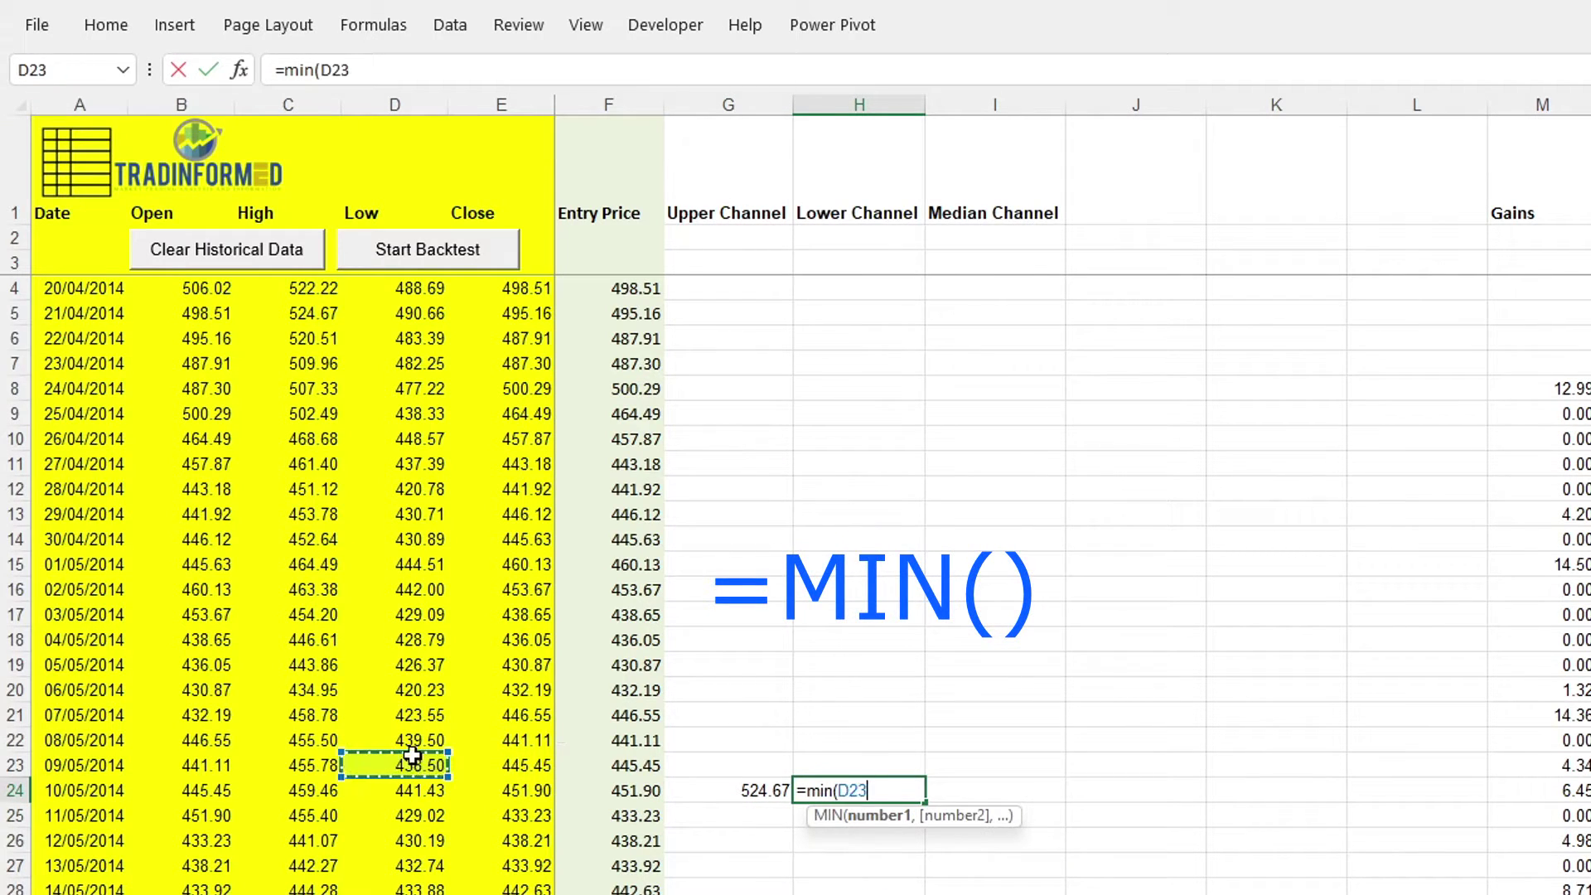
{"action": "left_click_drag", "start_coordinate": [413, 756], "coordinate": [403, 296]}
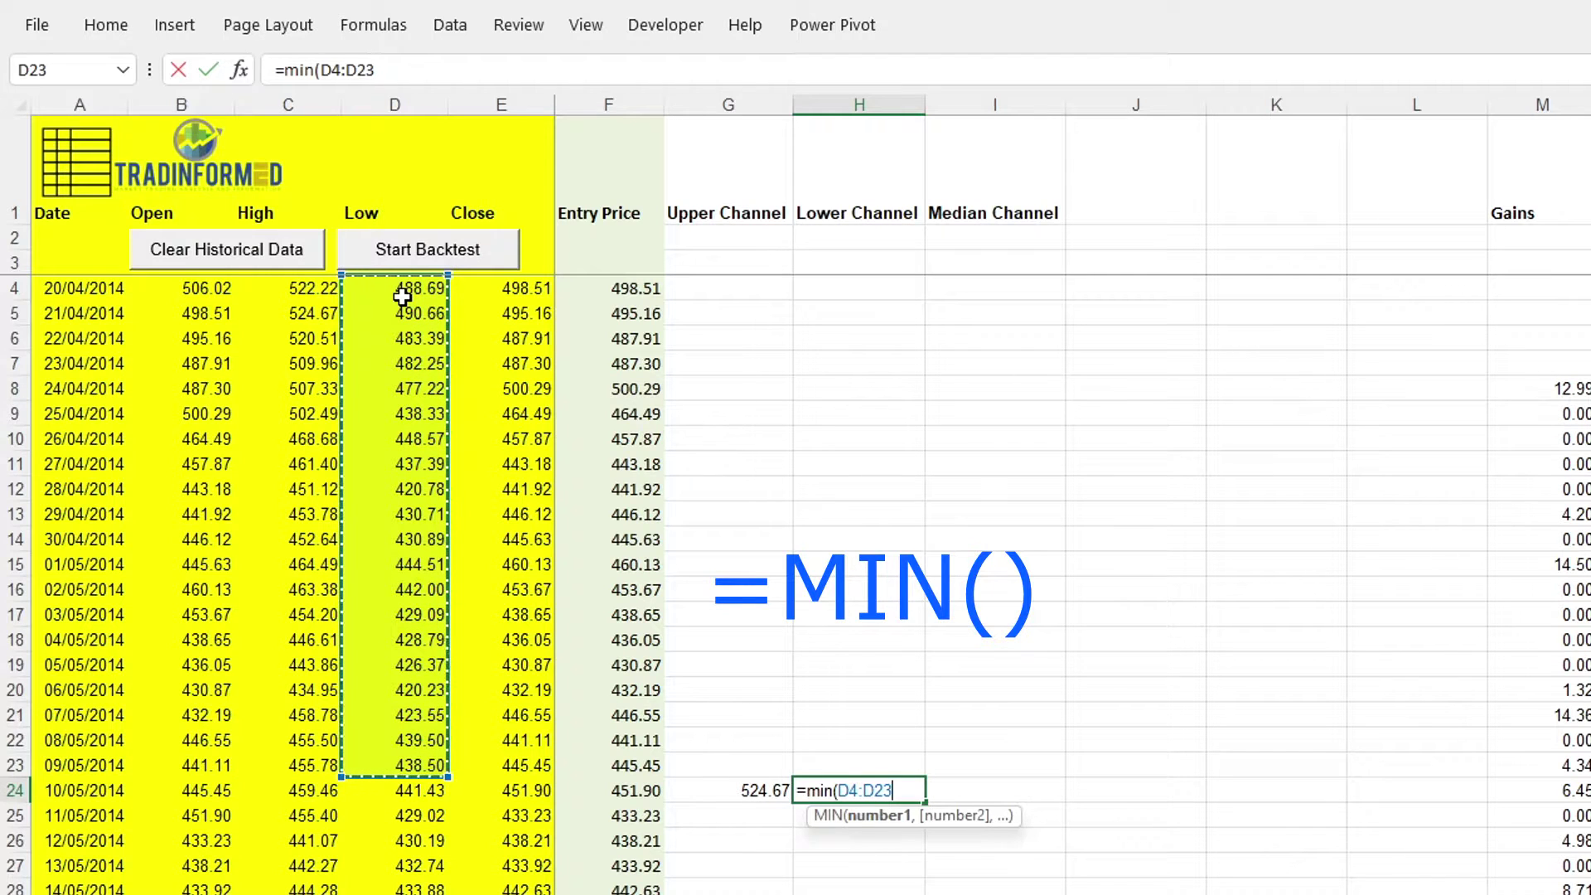
{"action": "type", "text": ")"}
{"action": "key", "text": "Return"}
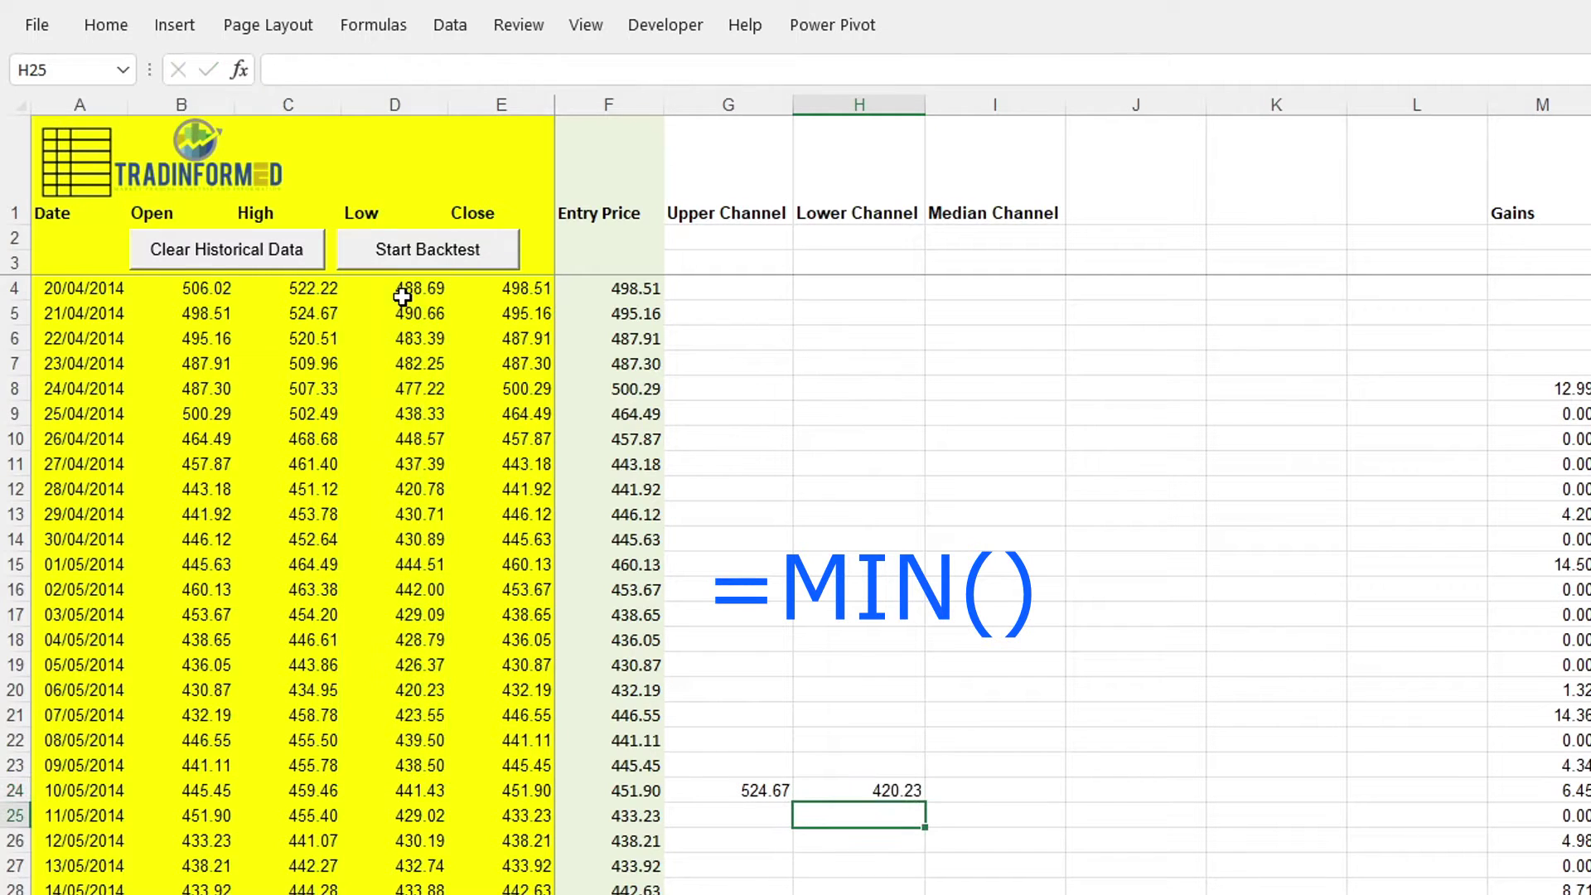
- Enter =SUM(G24:H24)/2 in I24 (472.45) and fill G24:I24 down the sheet
{"action": "left_click", "coordinate": [982, 791]}
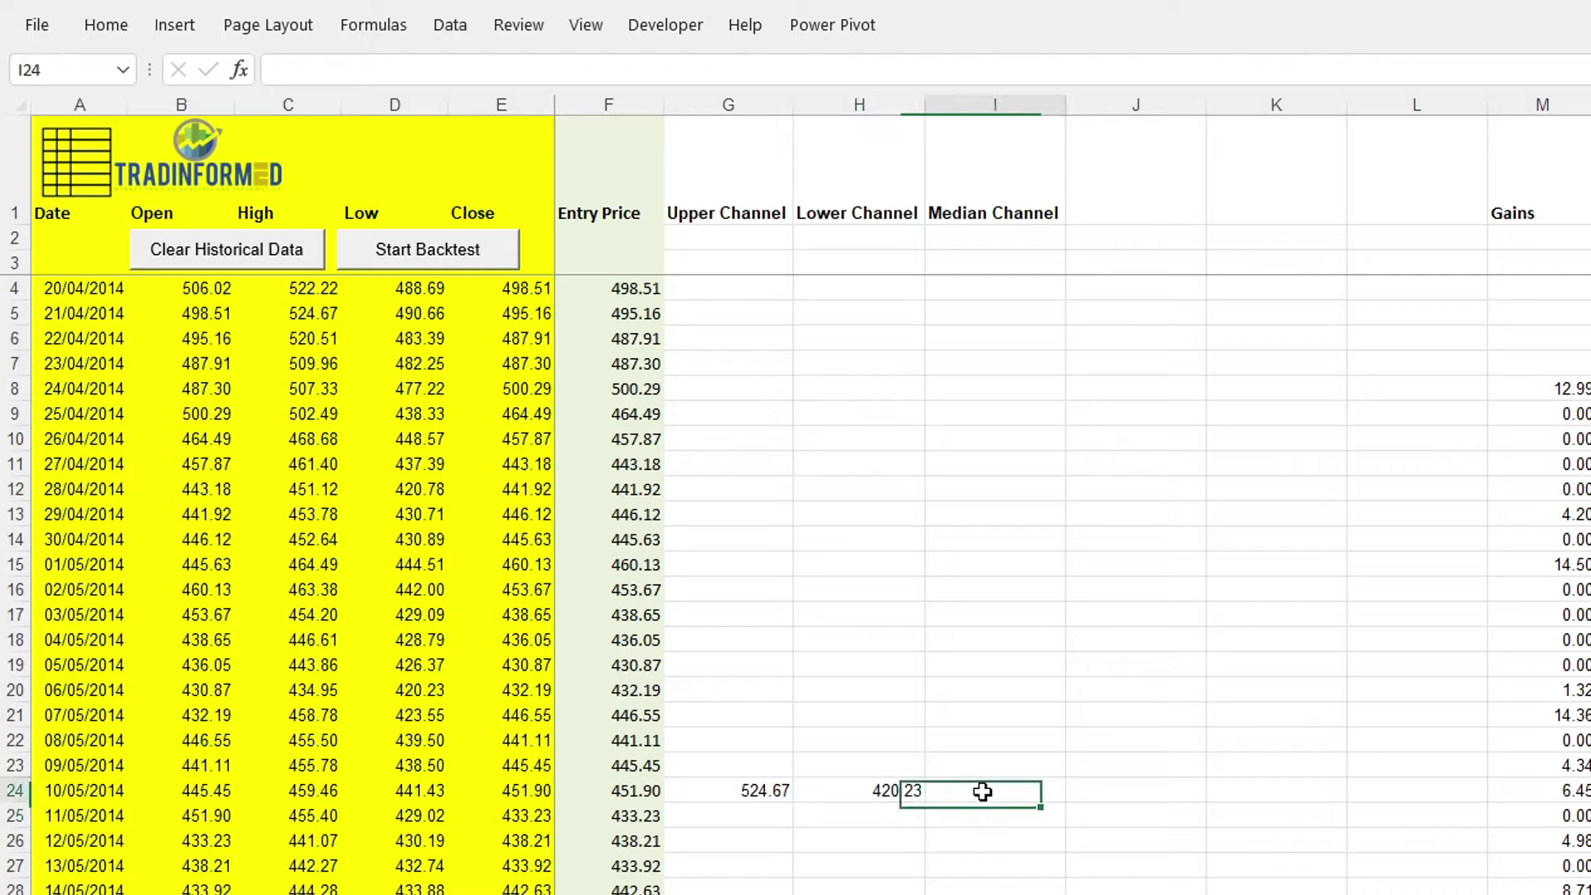
{"action": "type", "text": "=sum("}
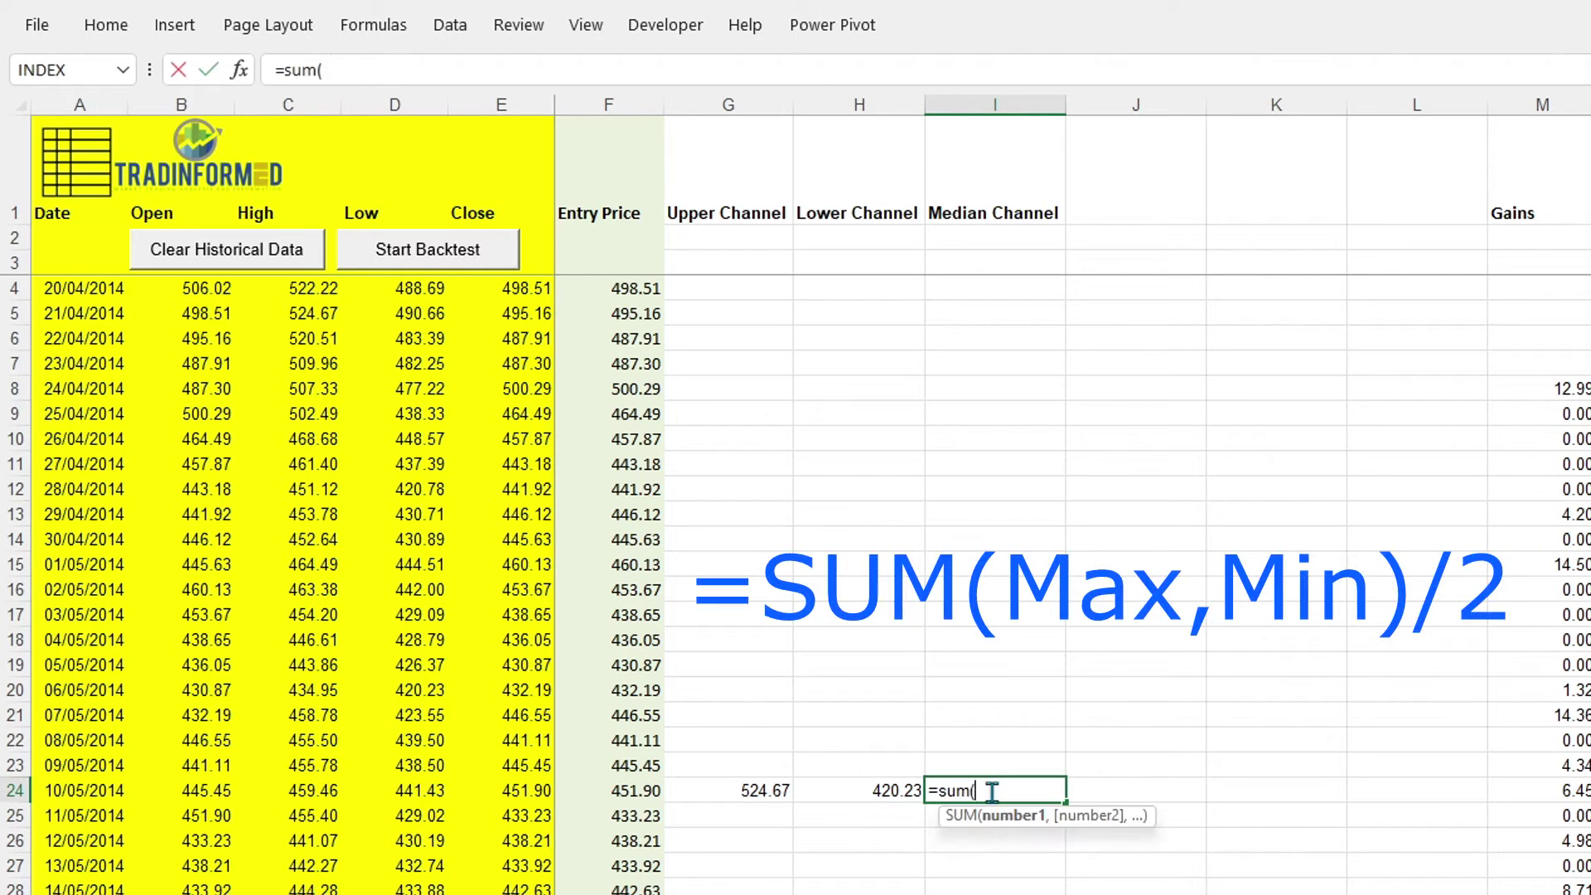
{"action": "left_click_drag", "start_coordinate": [683, 794], "coordinate": [862, 800]}
{"action": "type", "text": ")/2"}
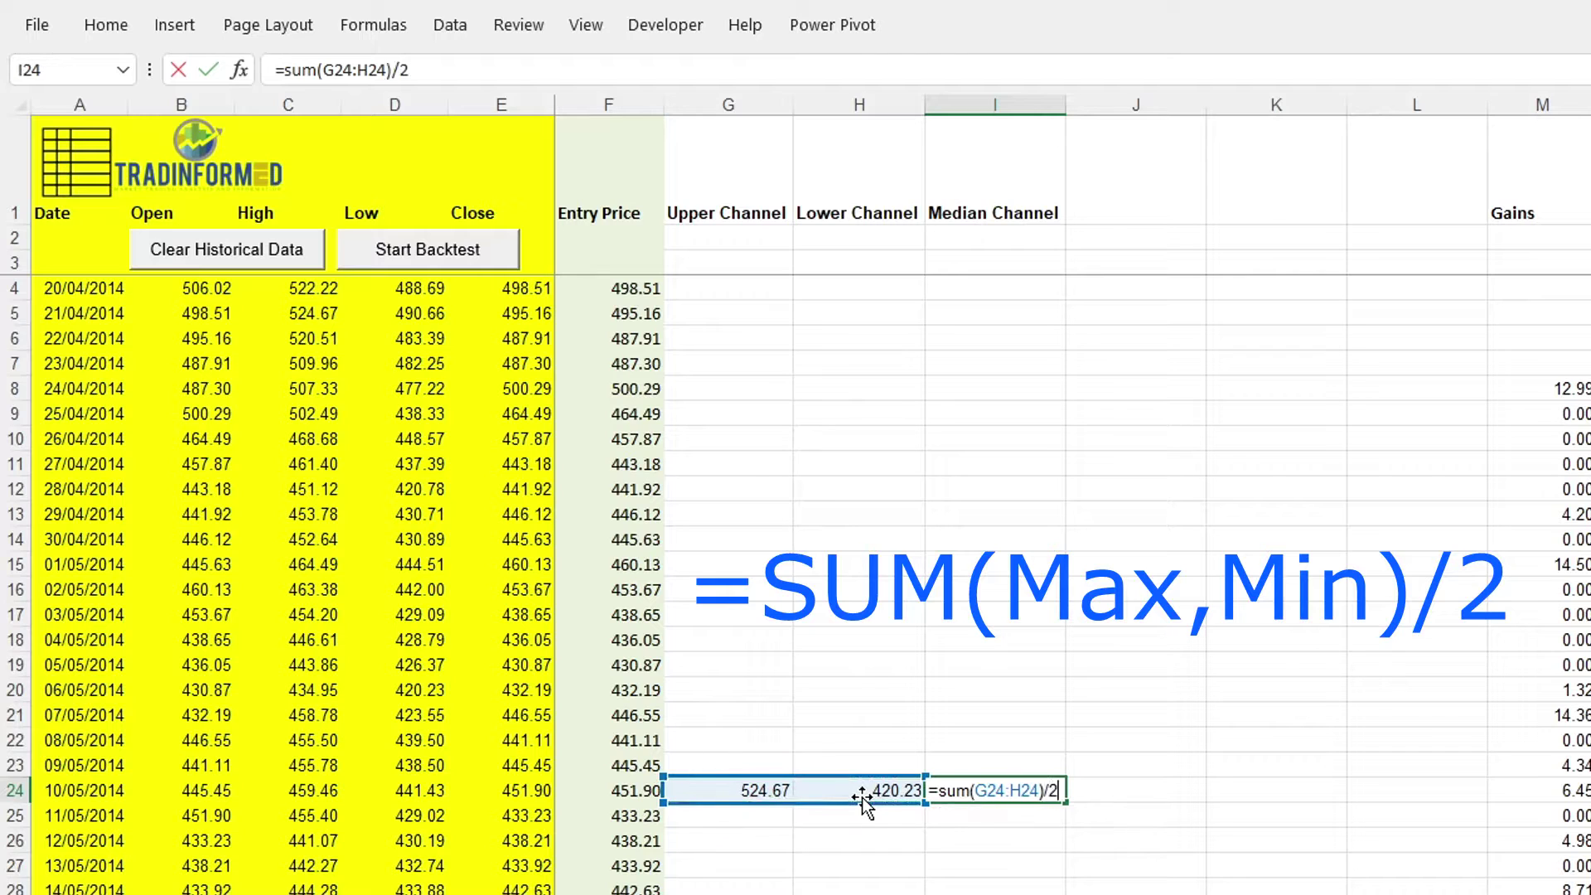
{"action": "key", "text": "Return"}
{"action": "left_click_drag", "start_coordinate": [742, 792], "coordinate": [1028, 792]}
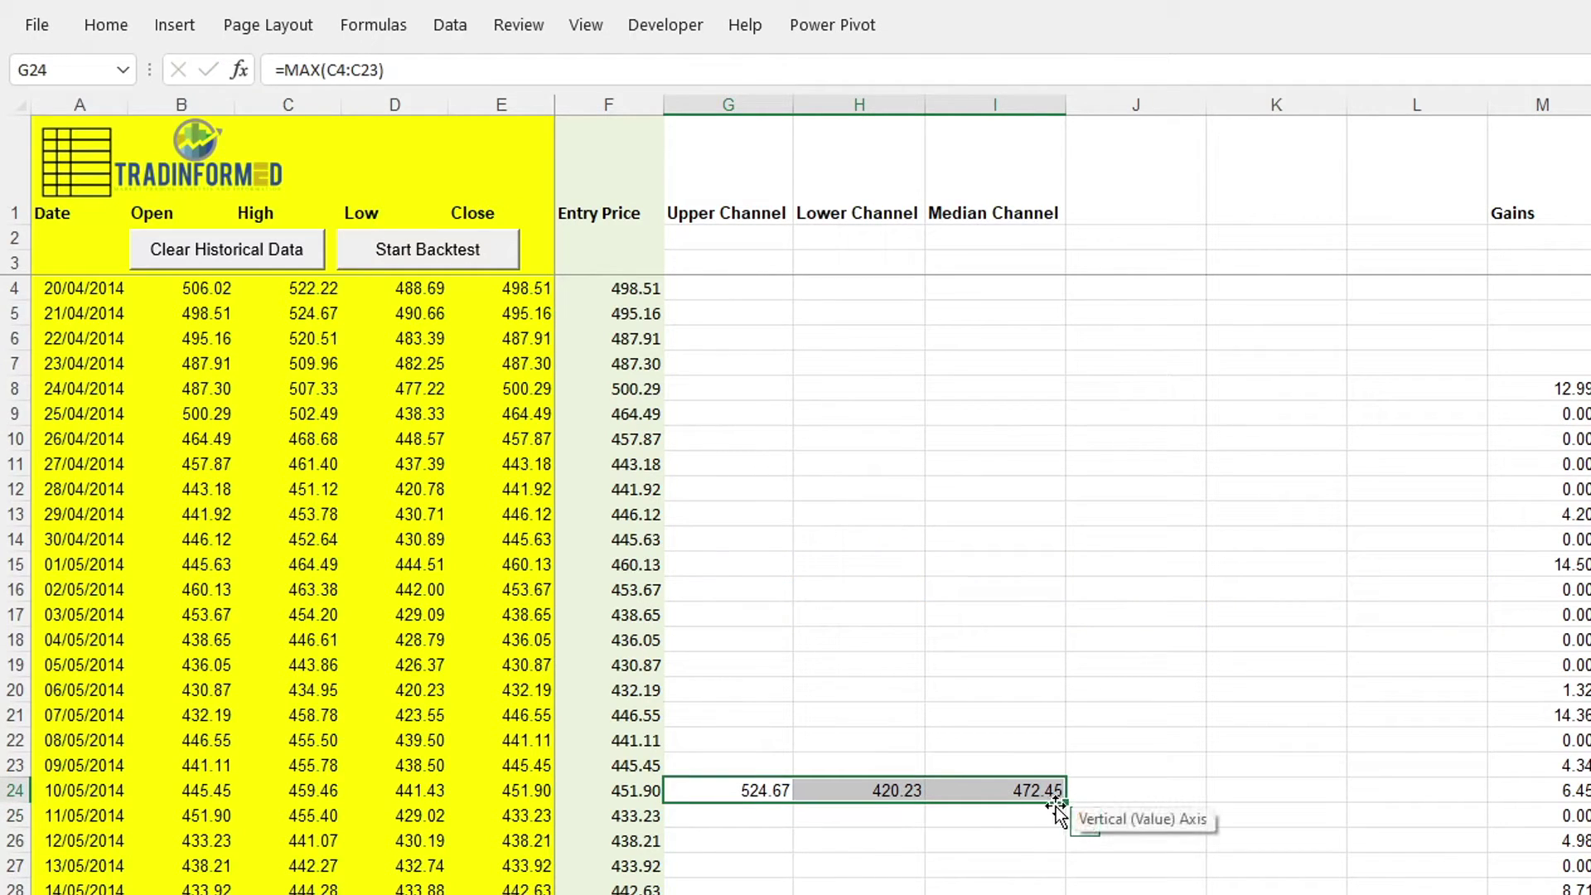
{"action": "double_click", "coordinate": [1063, 800]}
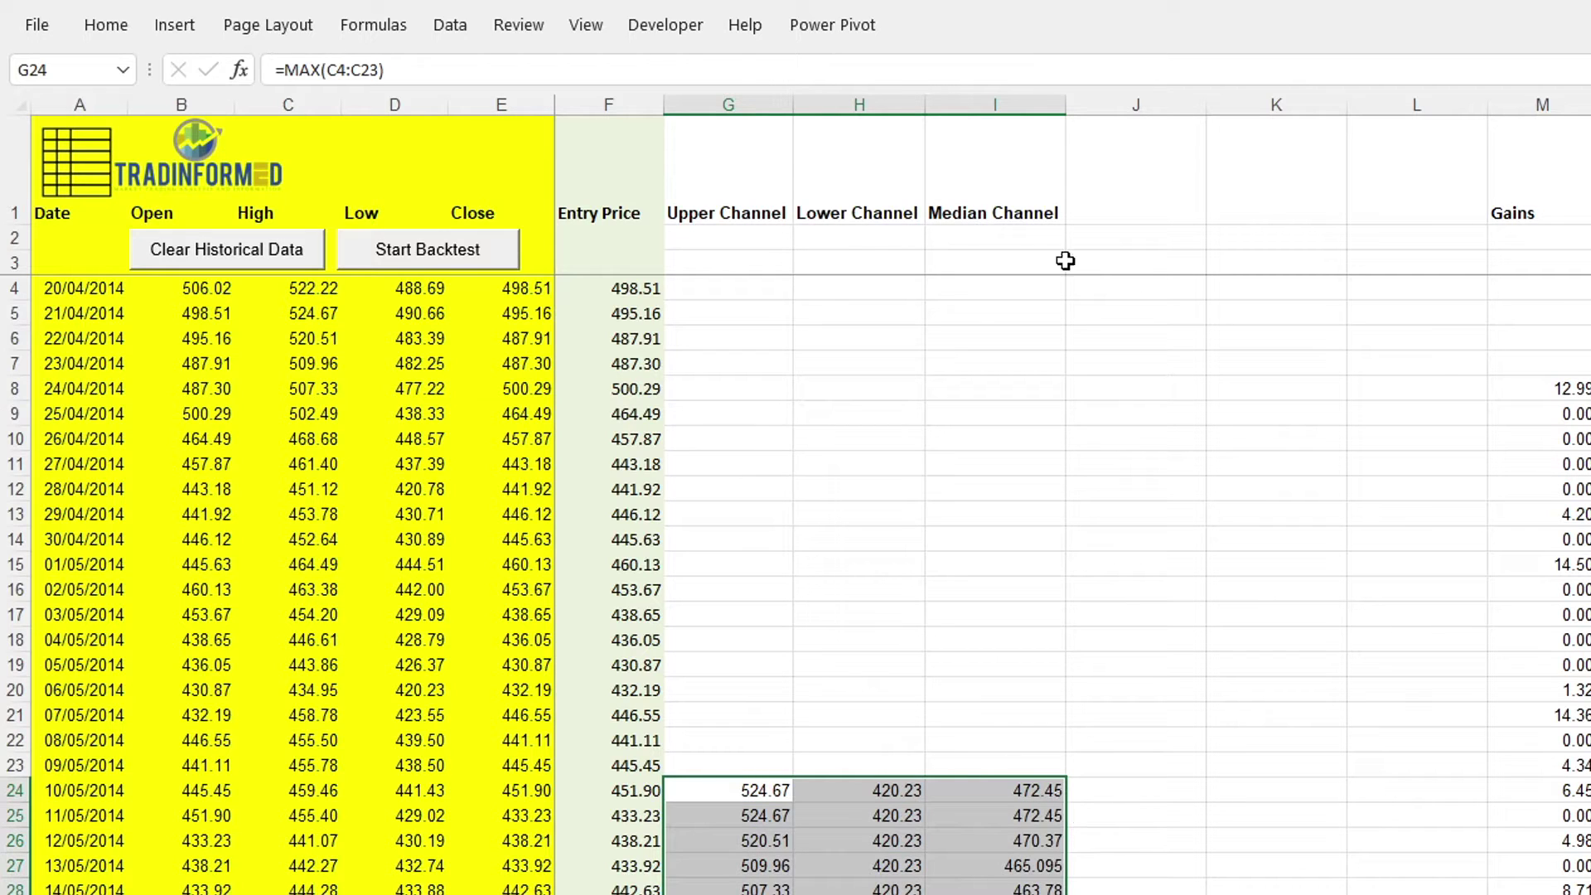
- Copy the three channel headings to J1:L1 and set the lookback period in J2 to 20
{"action": "left_click_drag", "start_coordinate": [729, 207], "coordinate": [996, 200]}
{"action": "key", "text": "ctrl+c"}
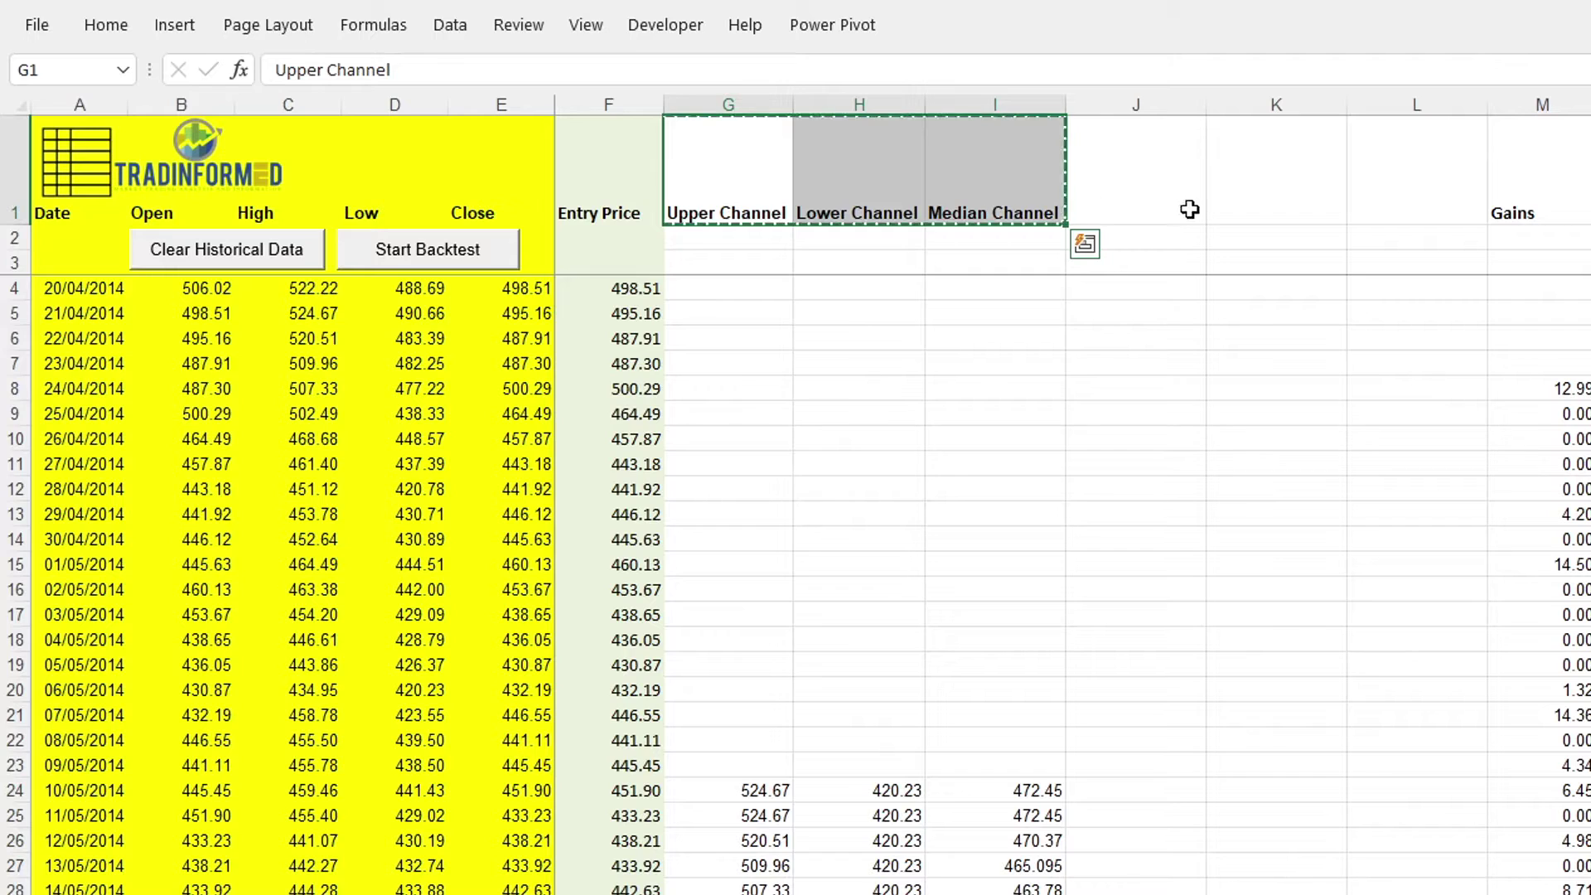
{"action": "left_click", "coordinate": [1160, 190]}
{"action": "key", "text": "ctrl+v"}
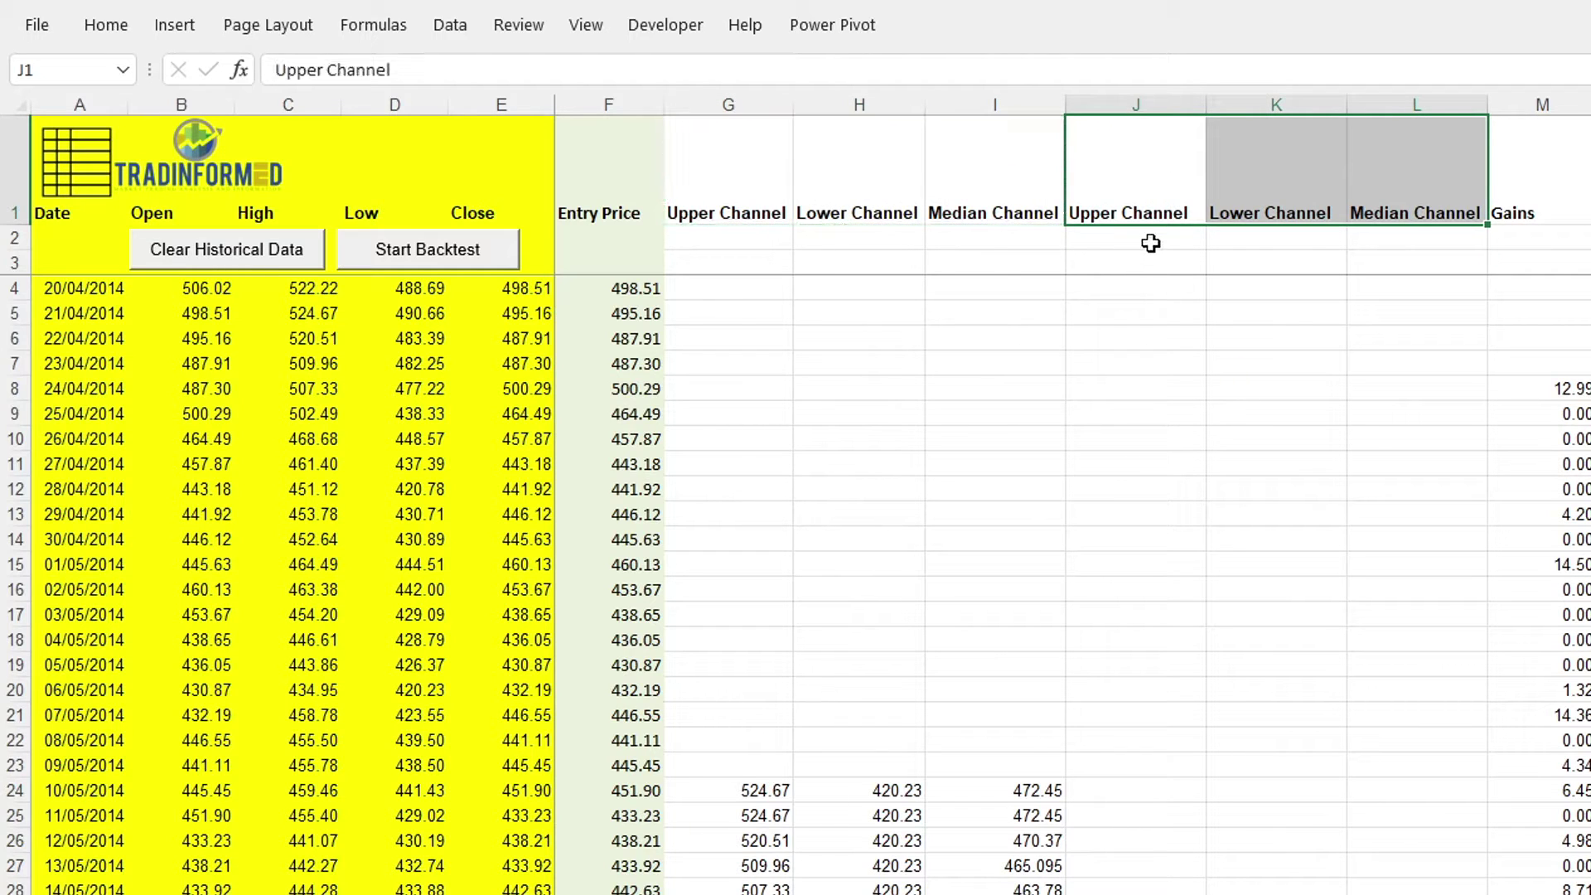
{"action": "left_click", "coordinate": [1151, 242]}
{"action": "type", "text": "20"}
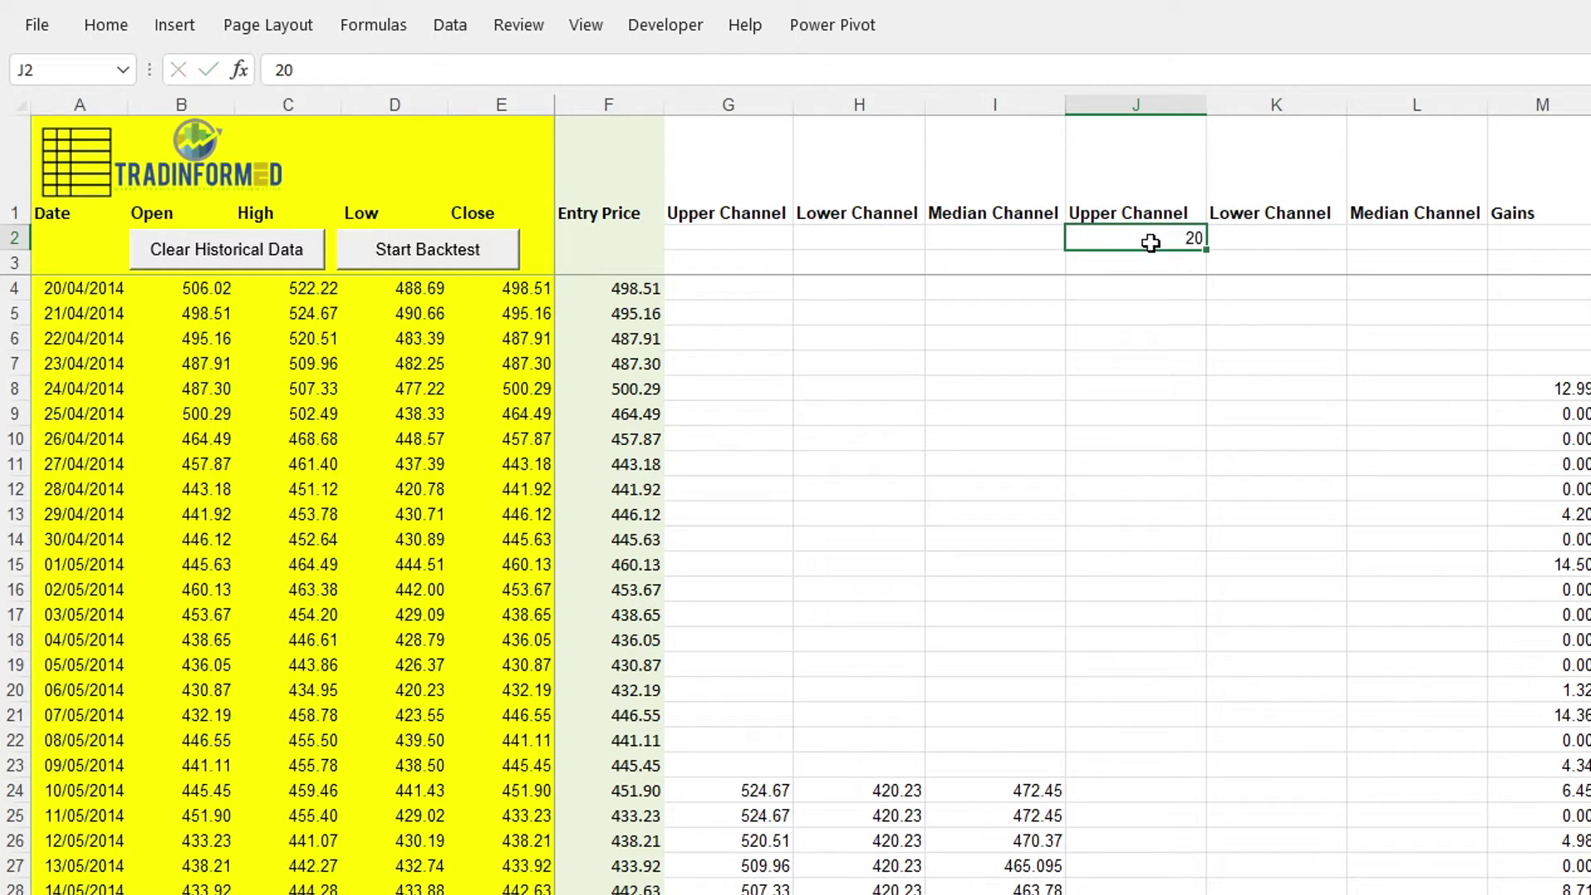
{"action": "key", "text": "Return"}
- Enter =MAX(OFFSET(C23,0,0,-$J$2)) in J24 for the dynamic upper channel
{"action": "left_click", "coordinate": [1137, 788]}
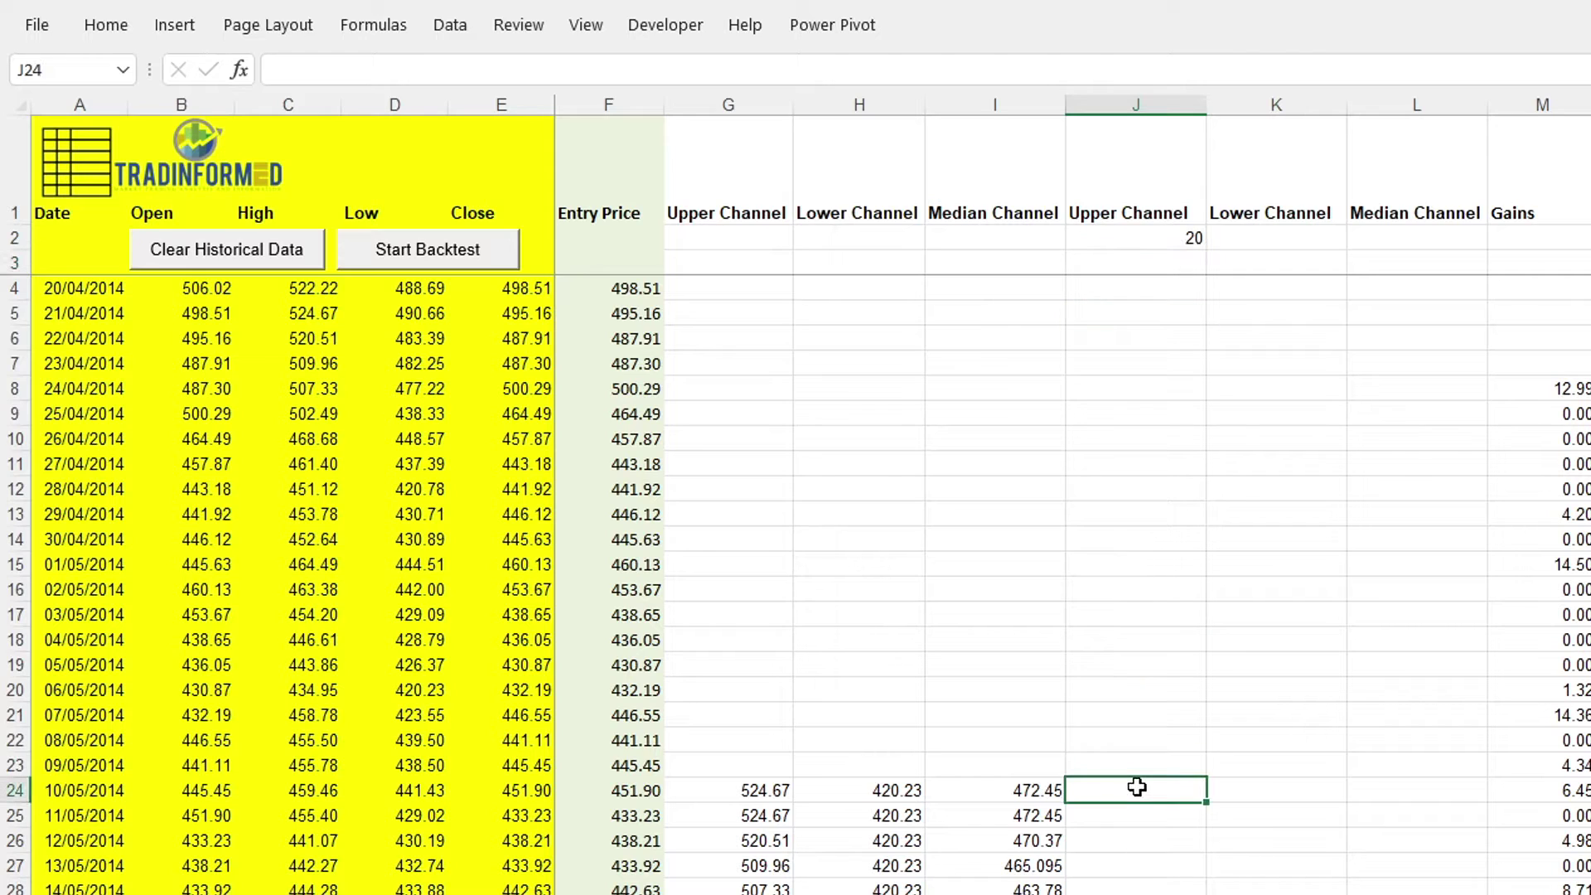
{"action": "type", "text": "="}
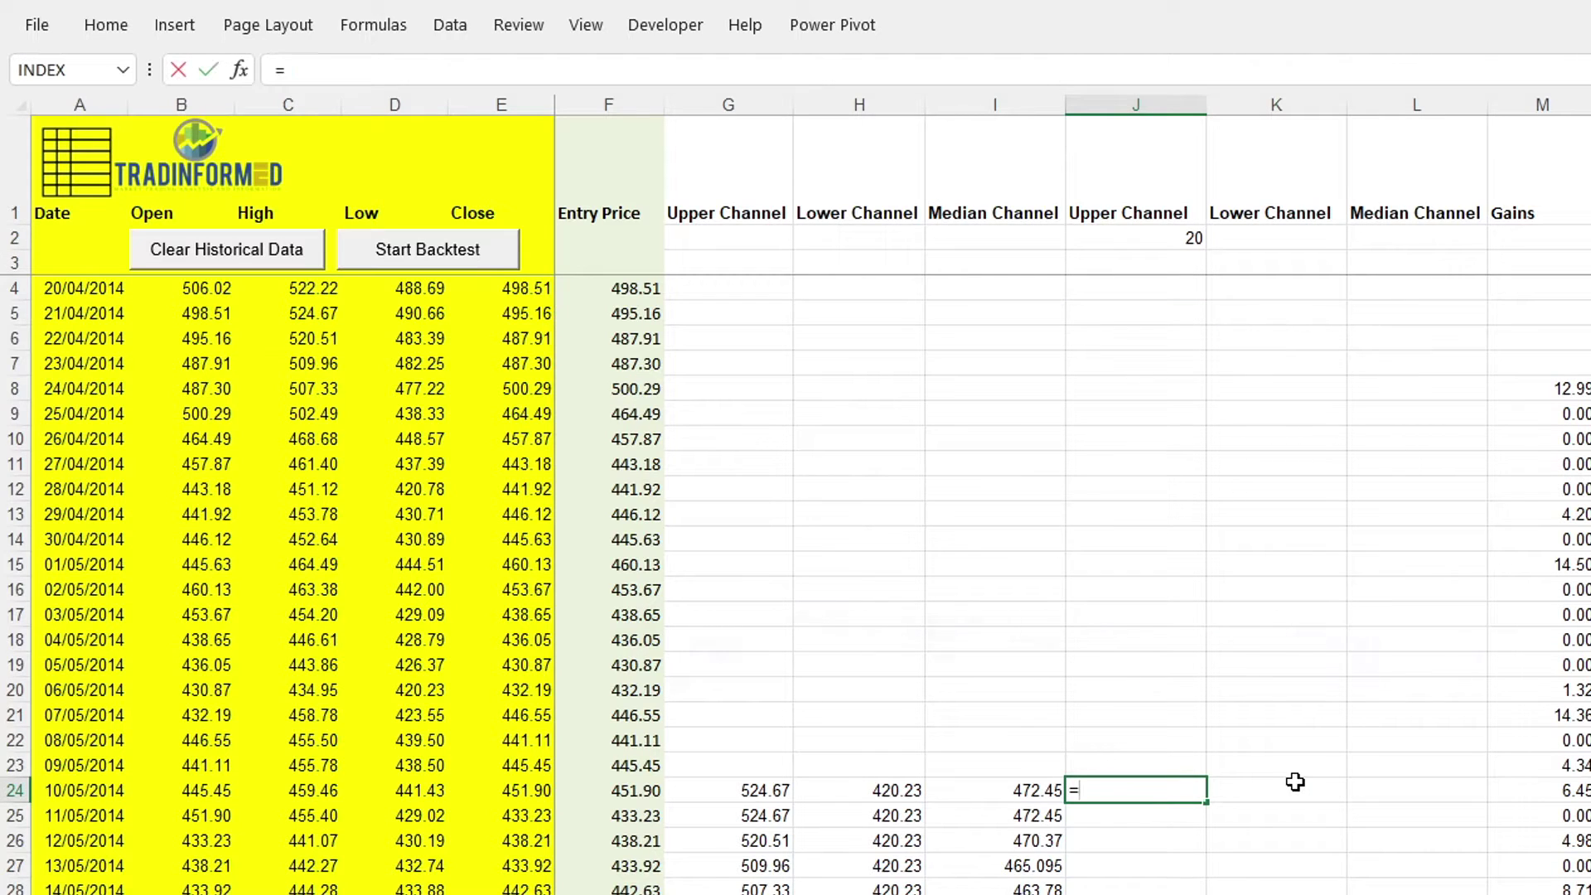
{"action": "type", "text": "max(o"}
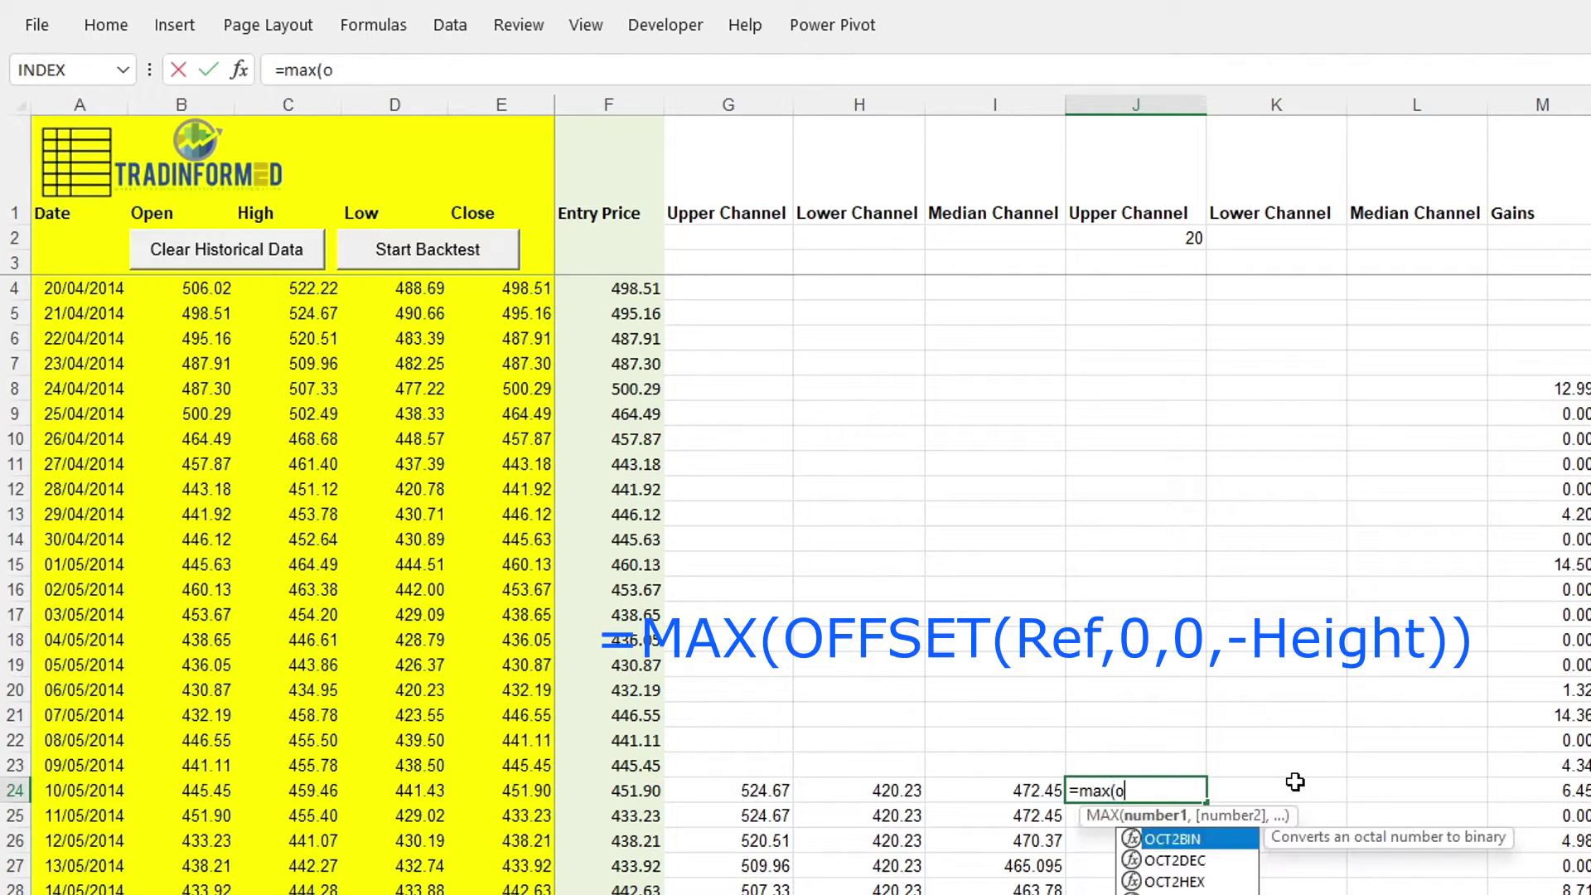
{"action": "type", "text": "ffset("}
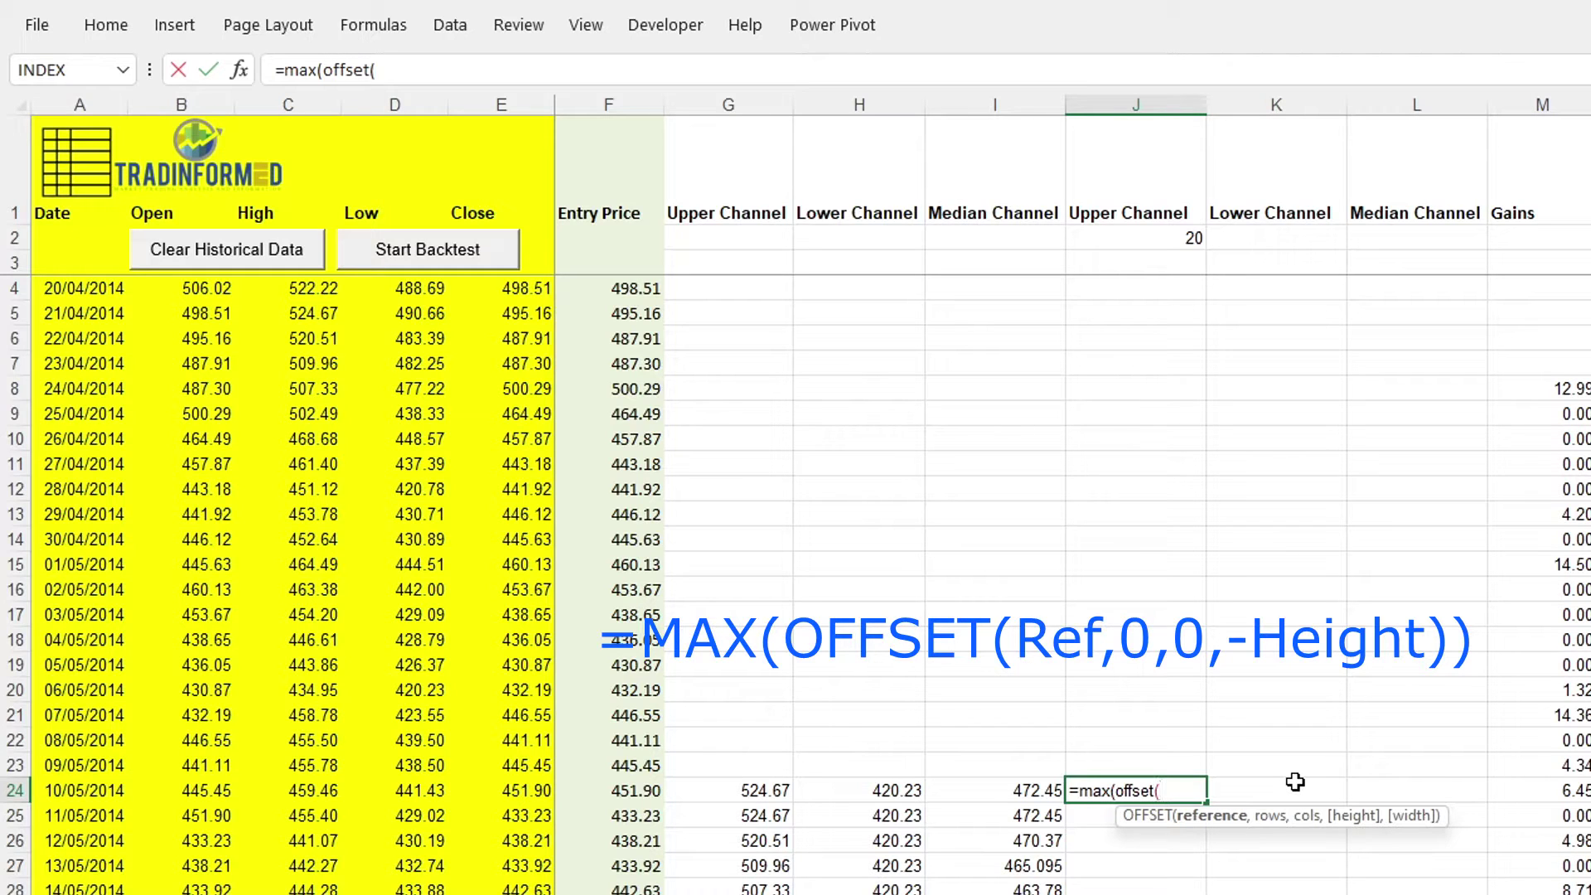
{"action": "left_click", "coordinate": [311, 754]}
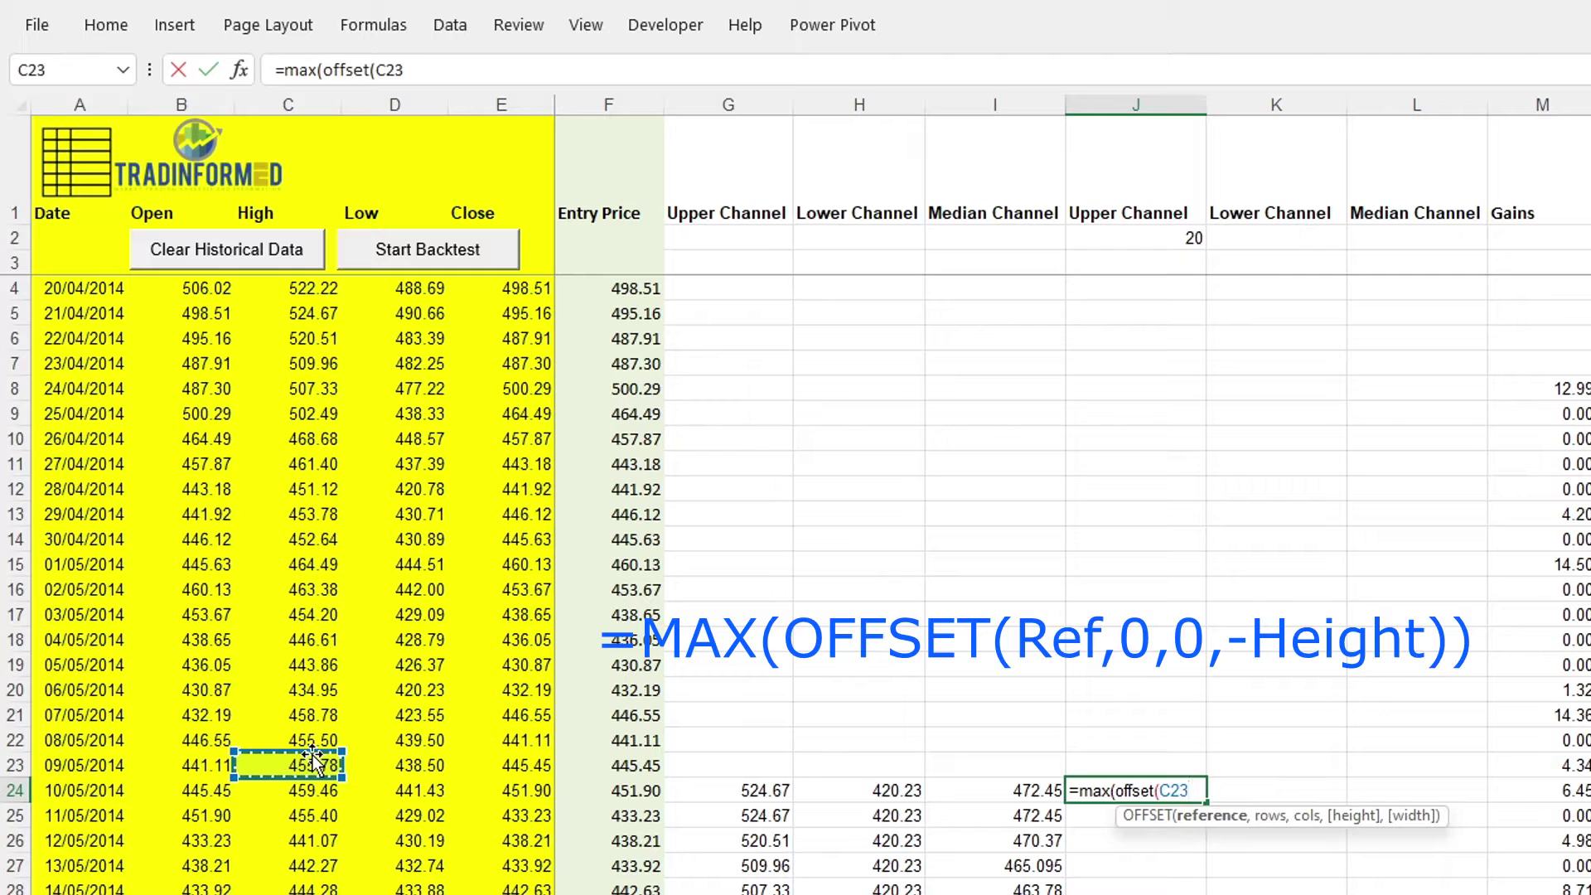
{"action": "type", "text": ",0"}
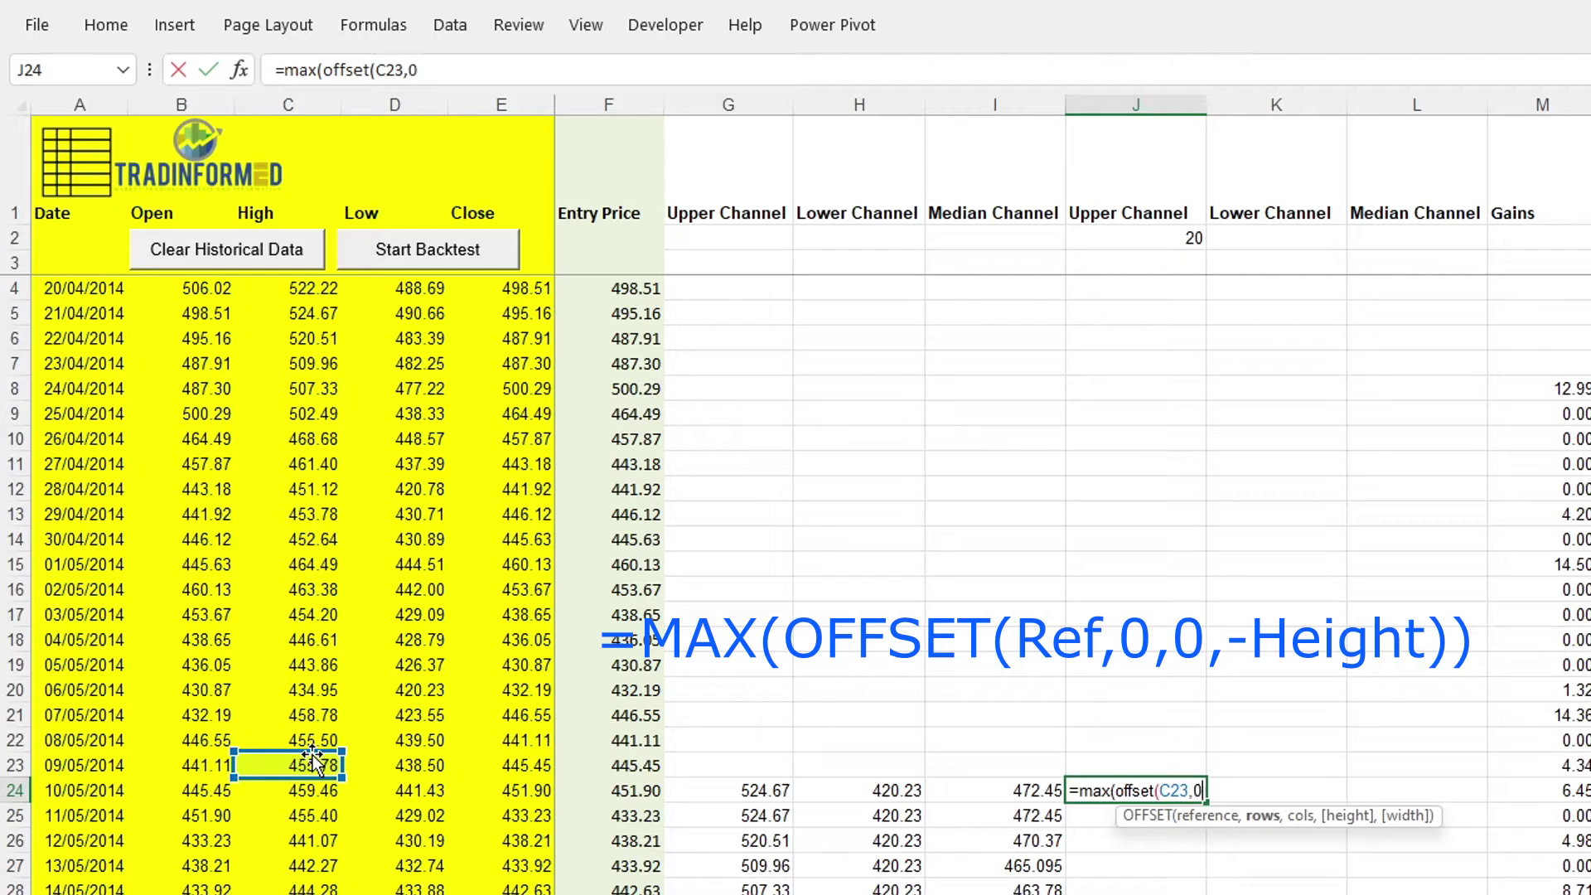
{"action": "type", "text": ",0,"}
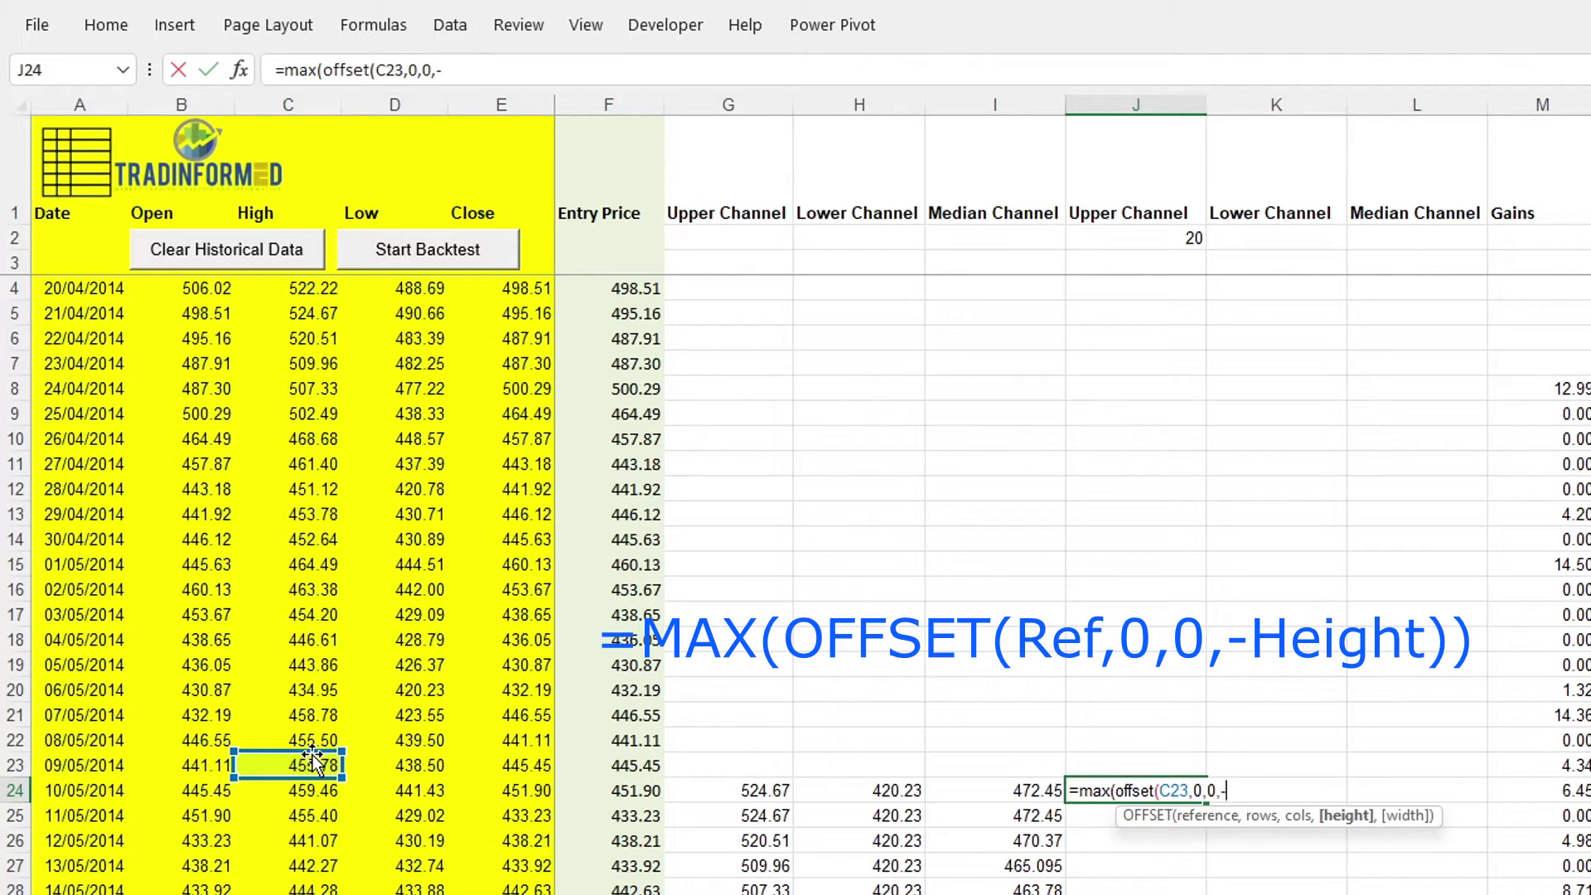
{"action": "type", "text": "-"}
{"action": "left_click", "coordinate": [1154, 235]}
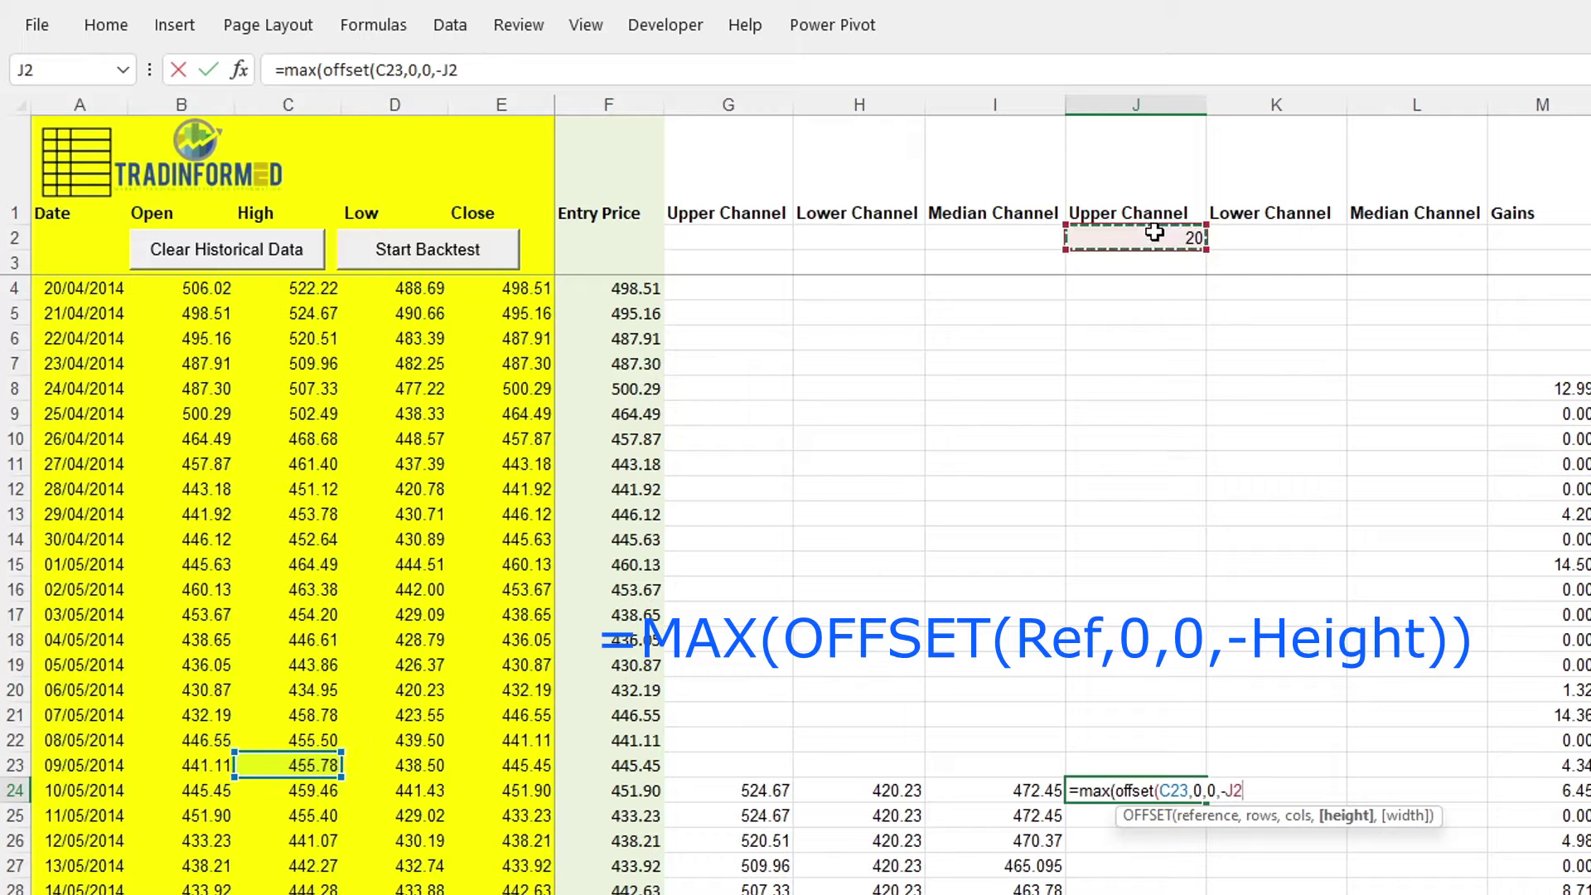
{"action": "key", "text": "F4"}
{"action": "type", "text": ")"}
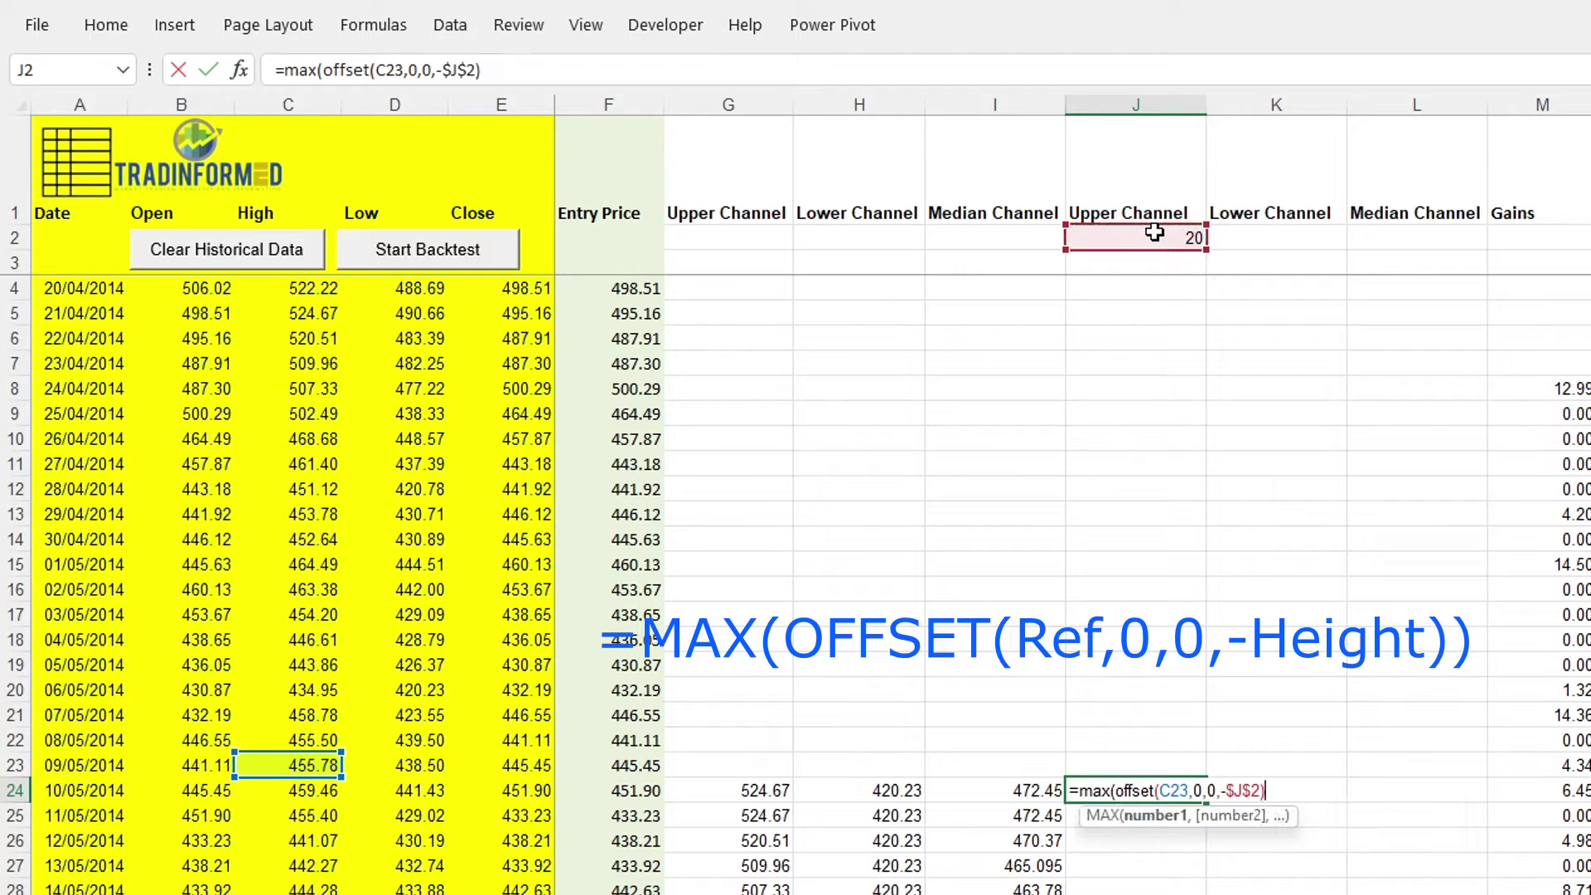
{"action": "type", "text": ")"}
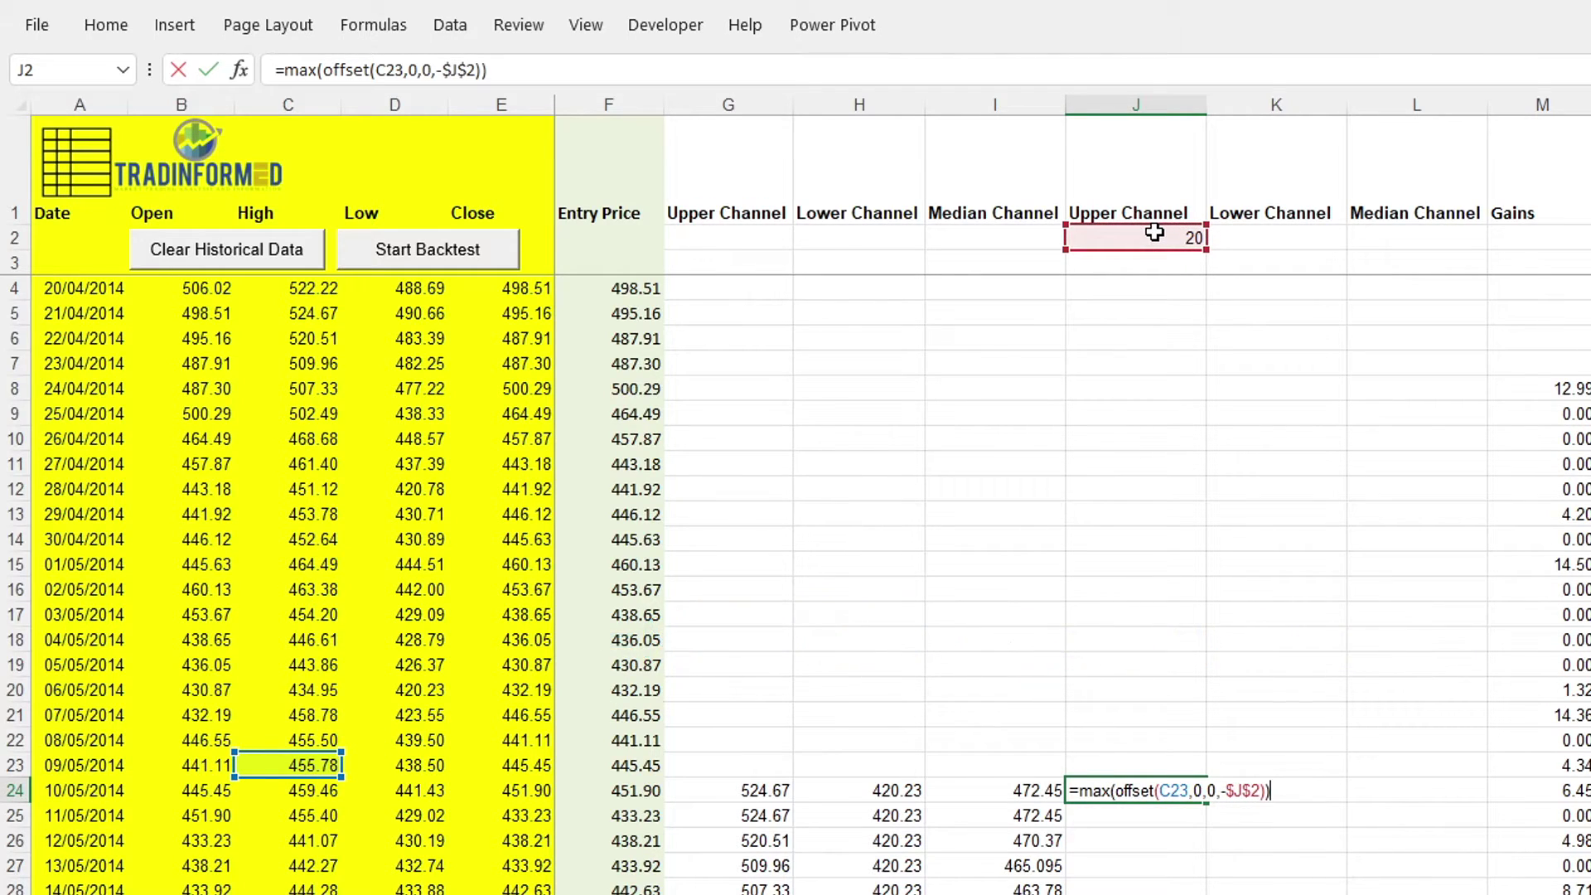
{"action": "key", "text": "Return"}
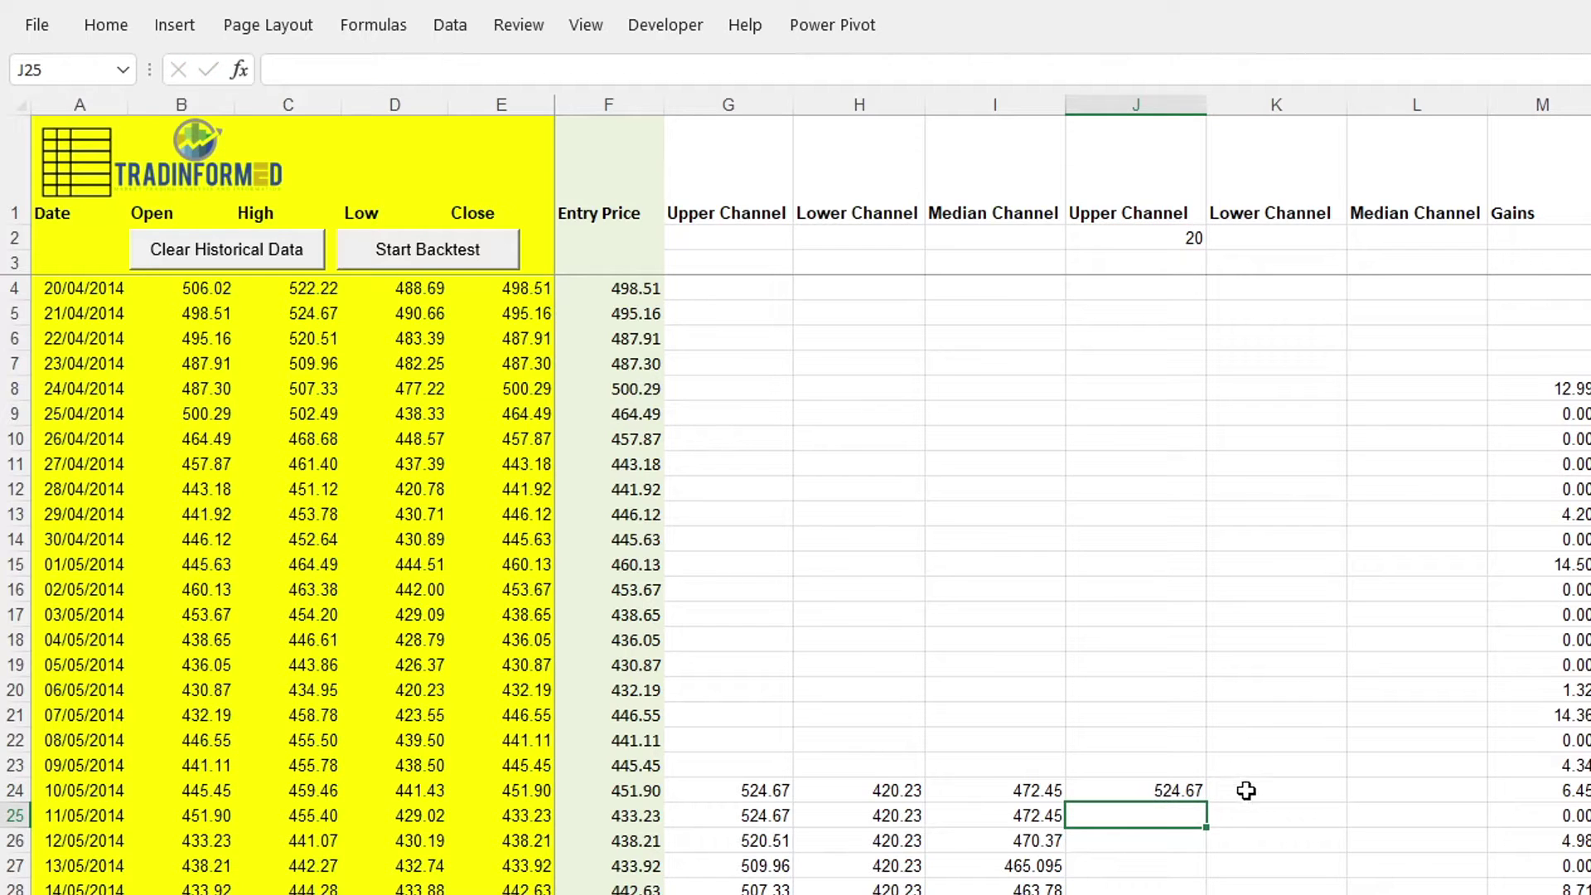
- Enter =MIN(OFFSET(D23,0,0,-$J$2)) in K24 for the dynamic lower channel
{"action": "left_click", "coordinate": [1246, 791]}
{"action": "type", "text": "=min"}
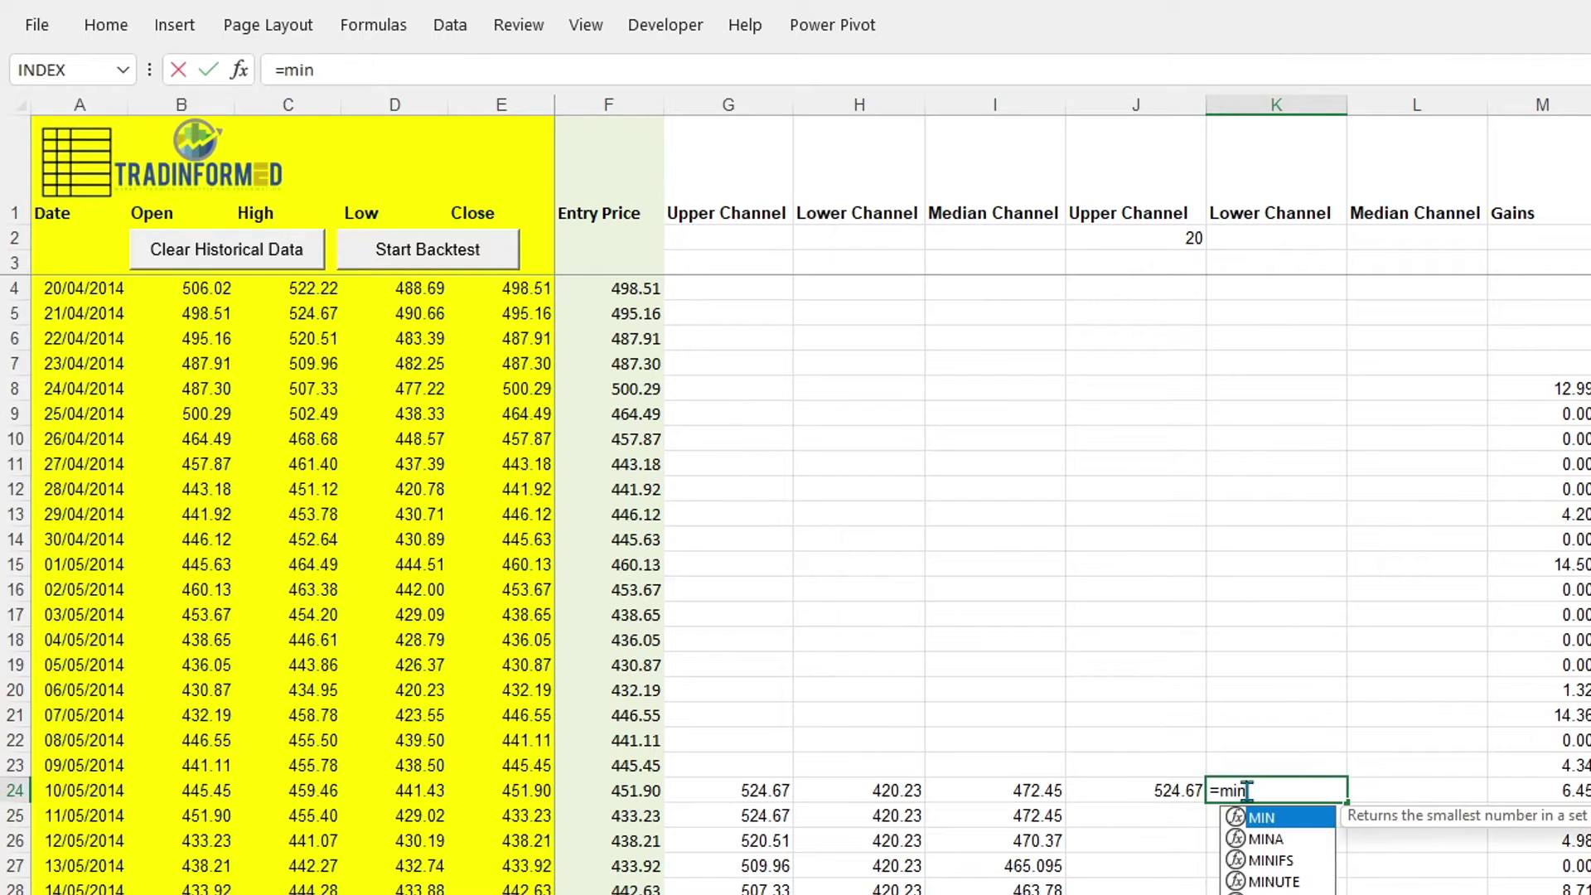
{"action": "type", "text": "(o"}
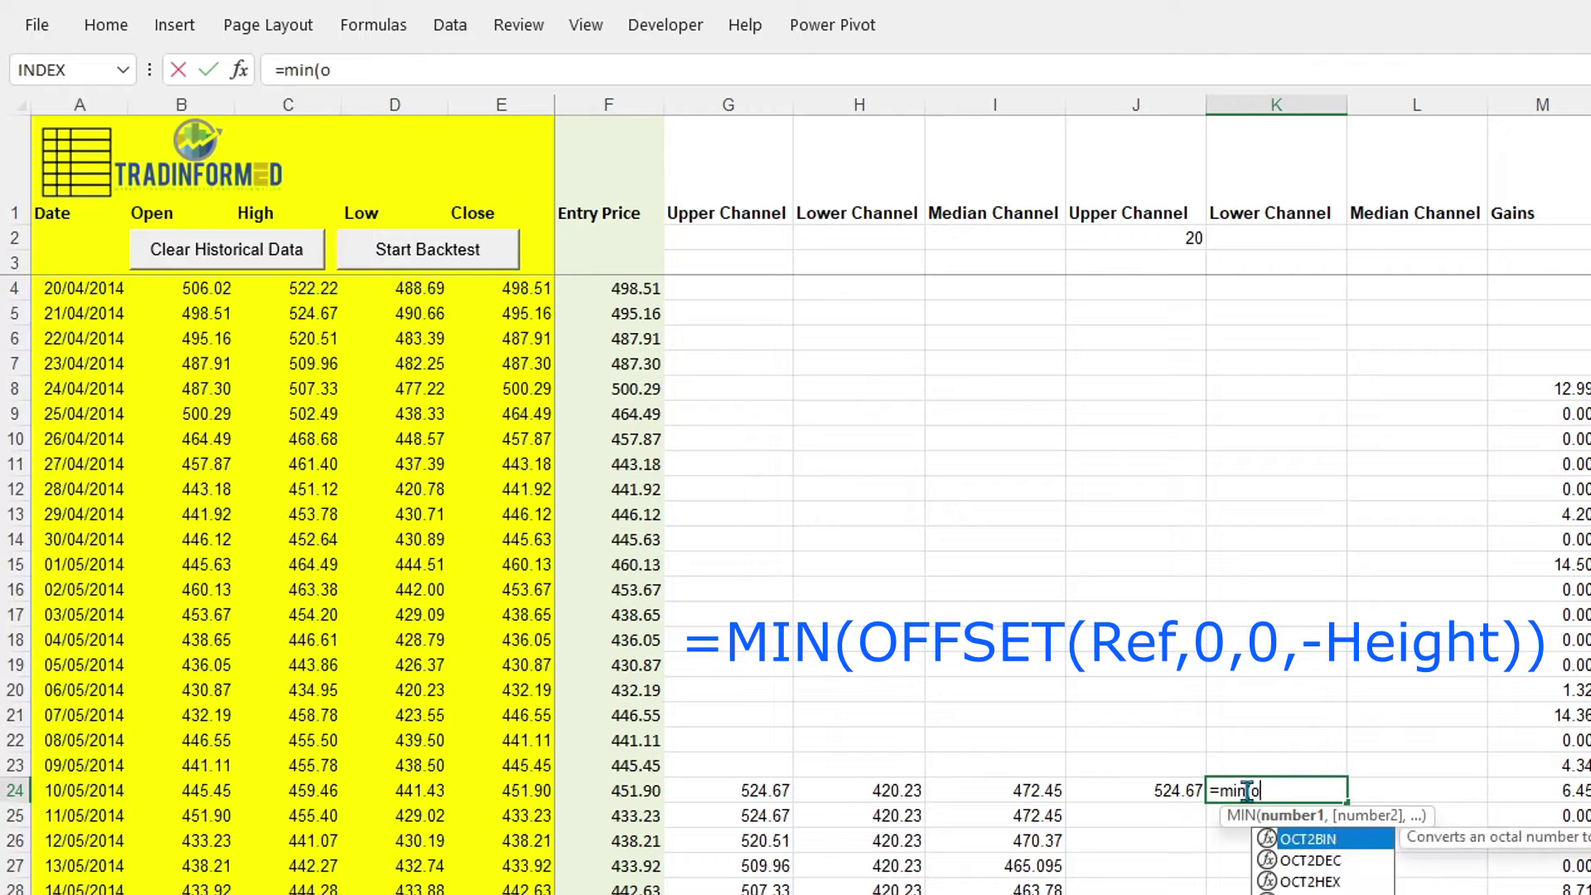
{"action": "type", "text": "ffset("}
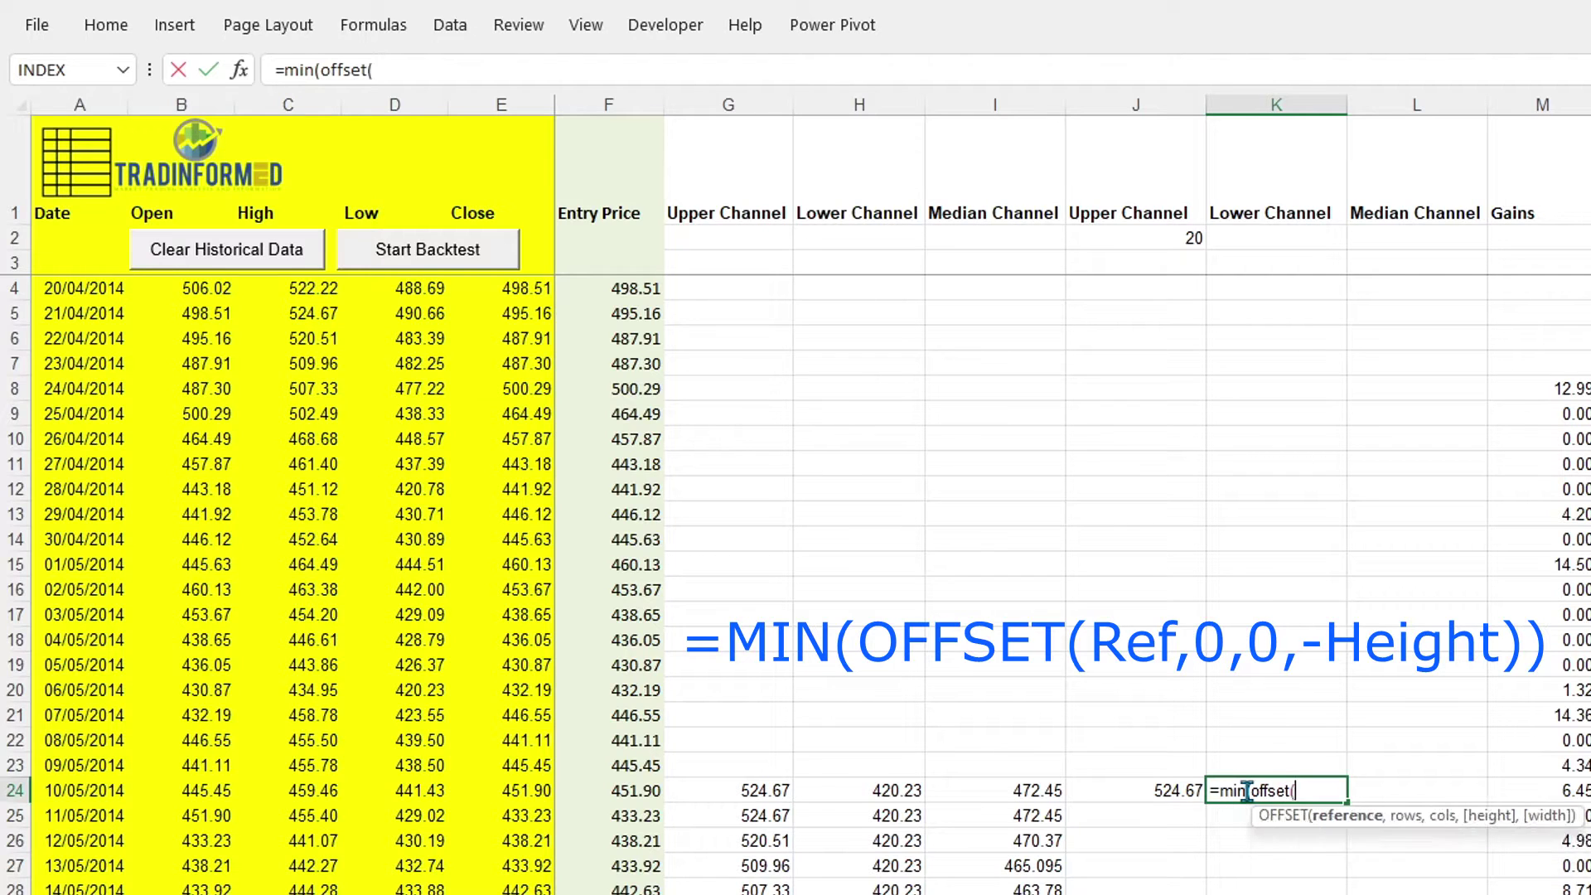
{"action": "left_click", "coordinate": [406, 764]}
{"action": "type", "text": ",0"}
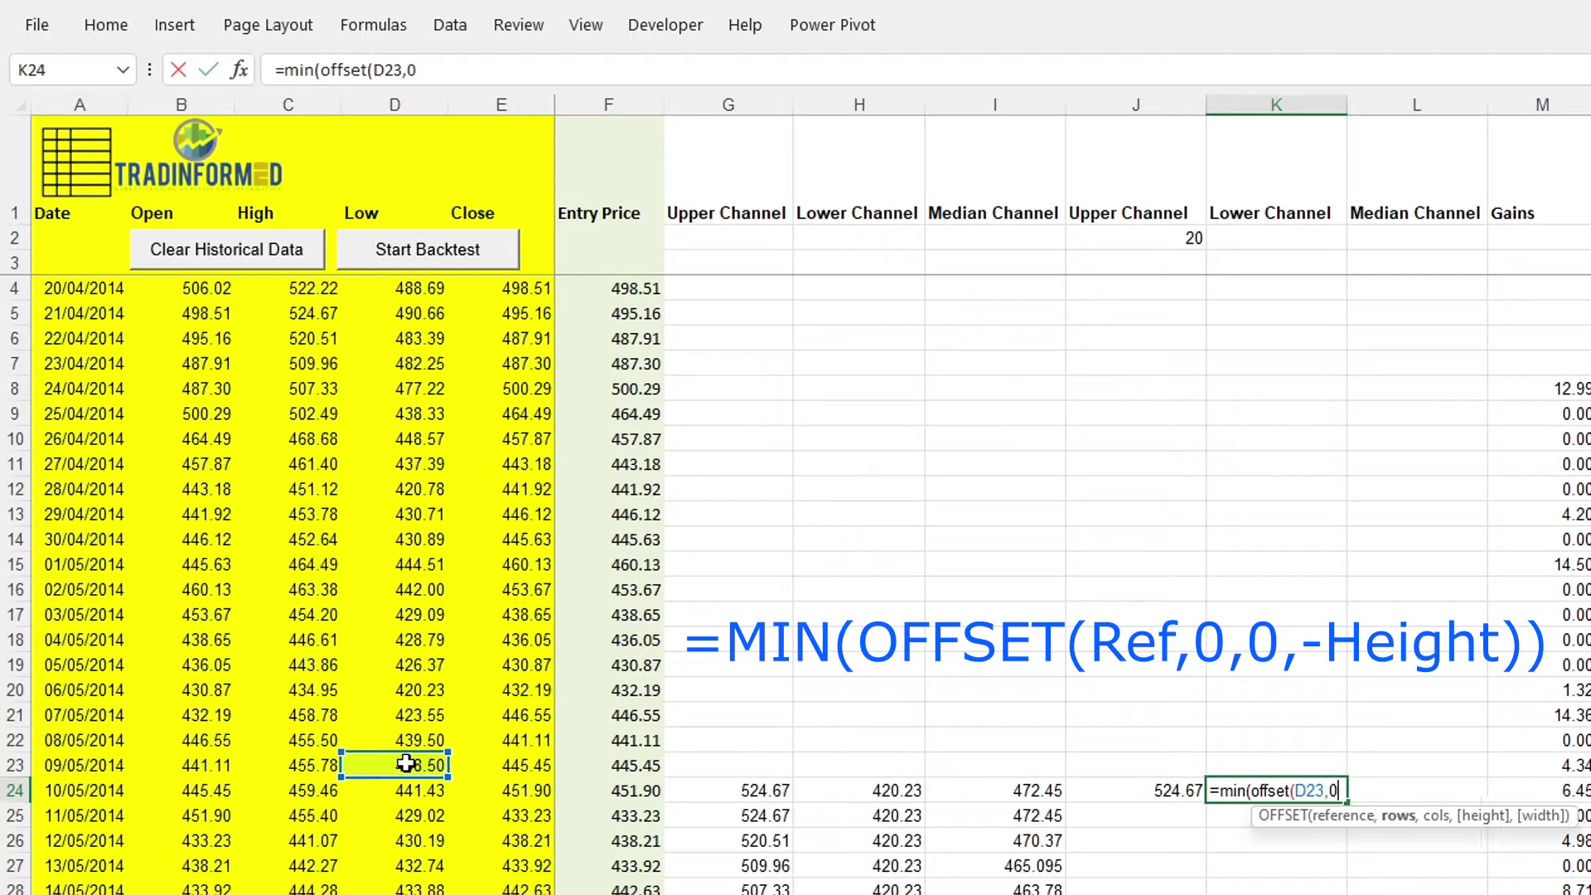
{"action": "type", "text": ",0,"}
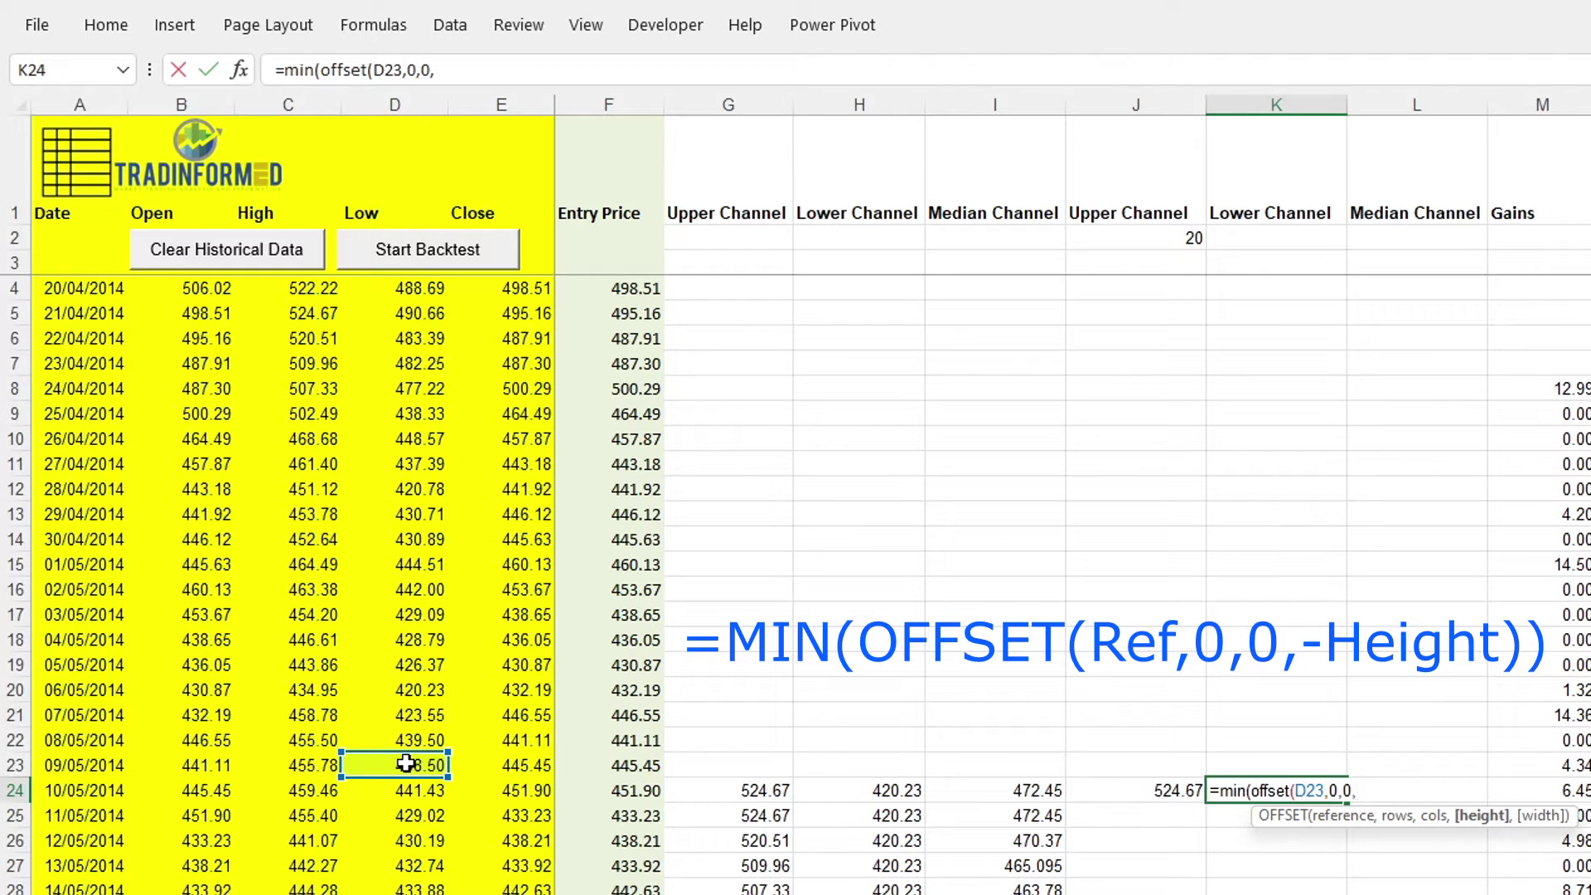
{"action": "type", "text": "-"}
{"action": "left_click", "coordinate": [1118, 239]}
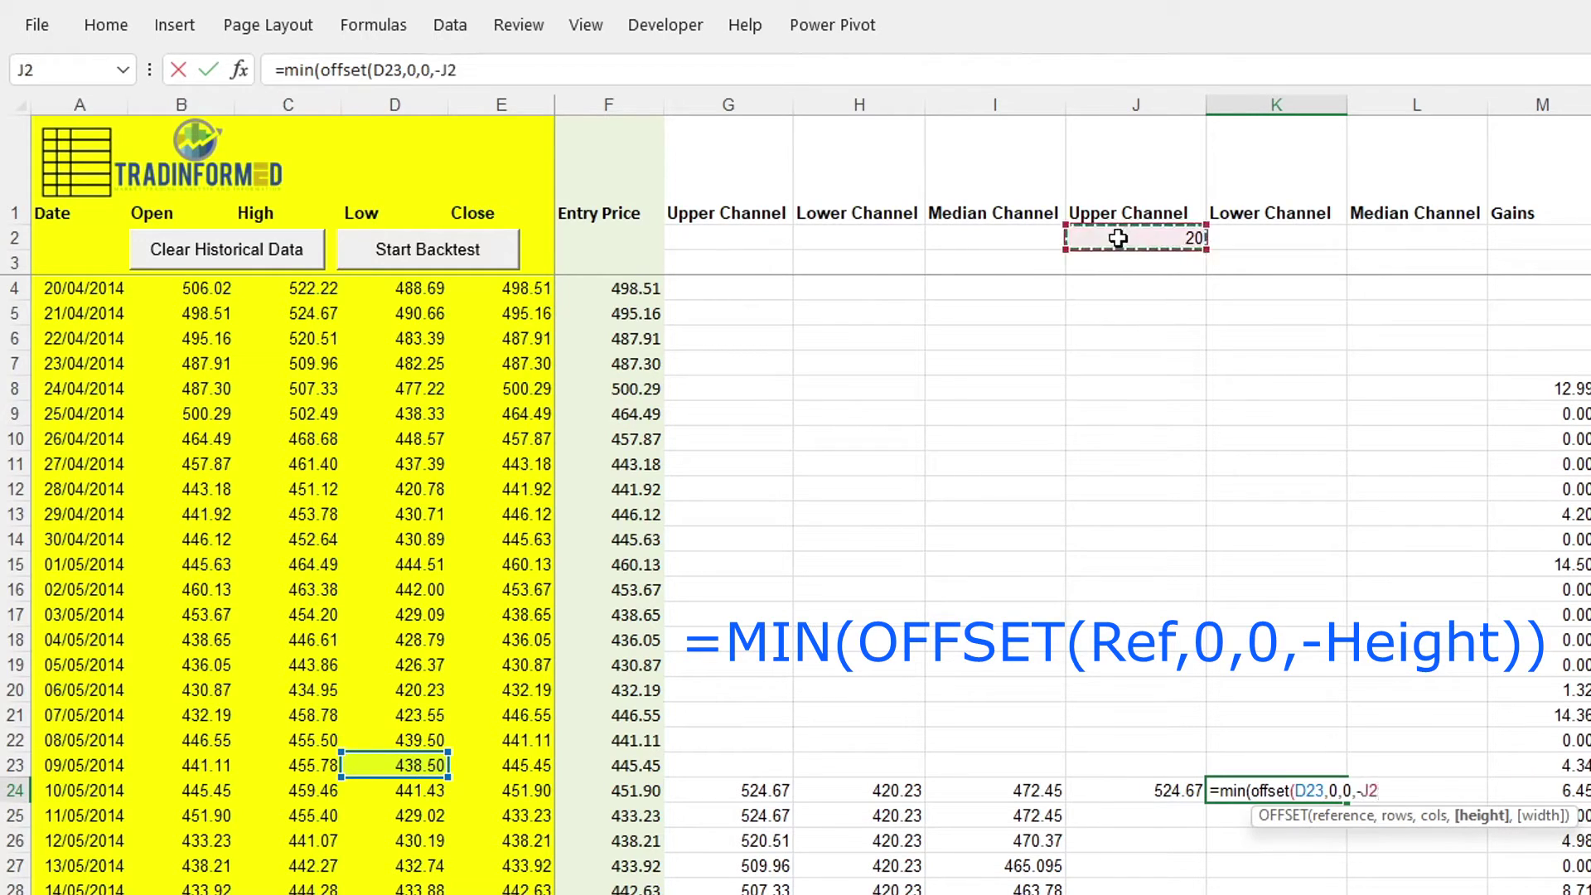
{"action": "key", "text": "F4"}
{"action": "type", "text": ")"}
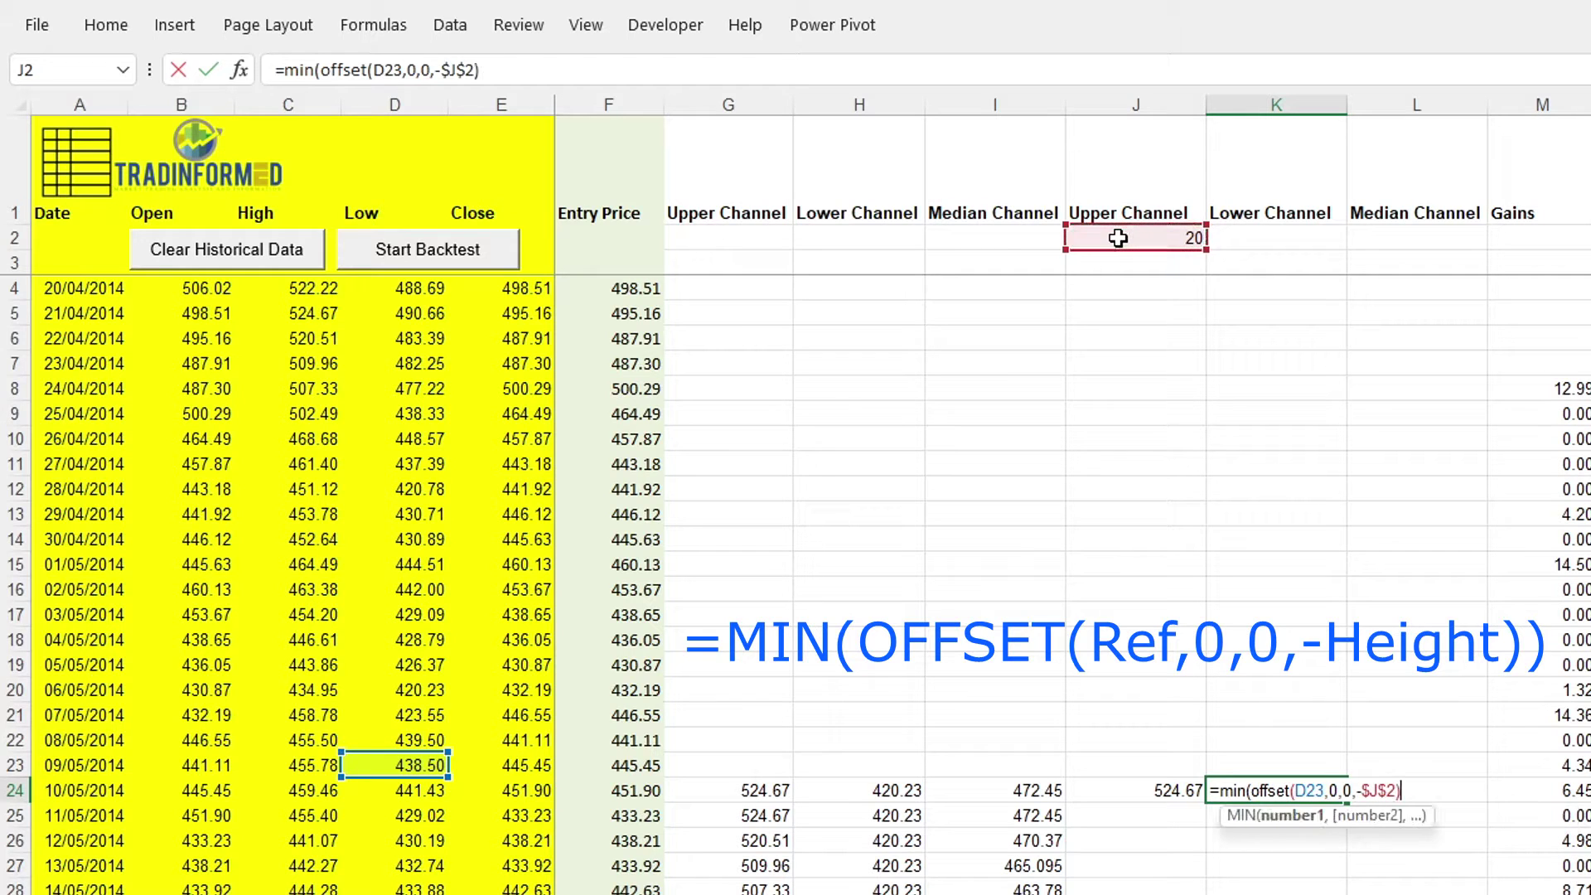
{"action": "type", "text": ")"}
{"action": "key", "text": "Return"}
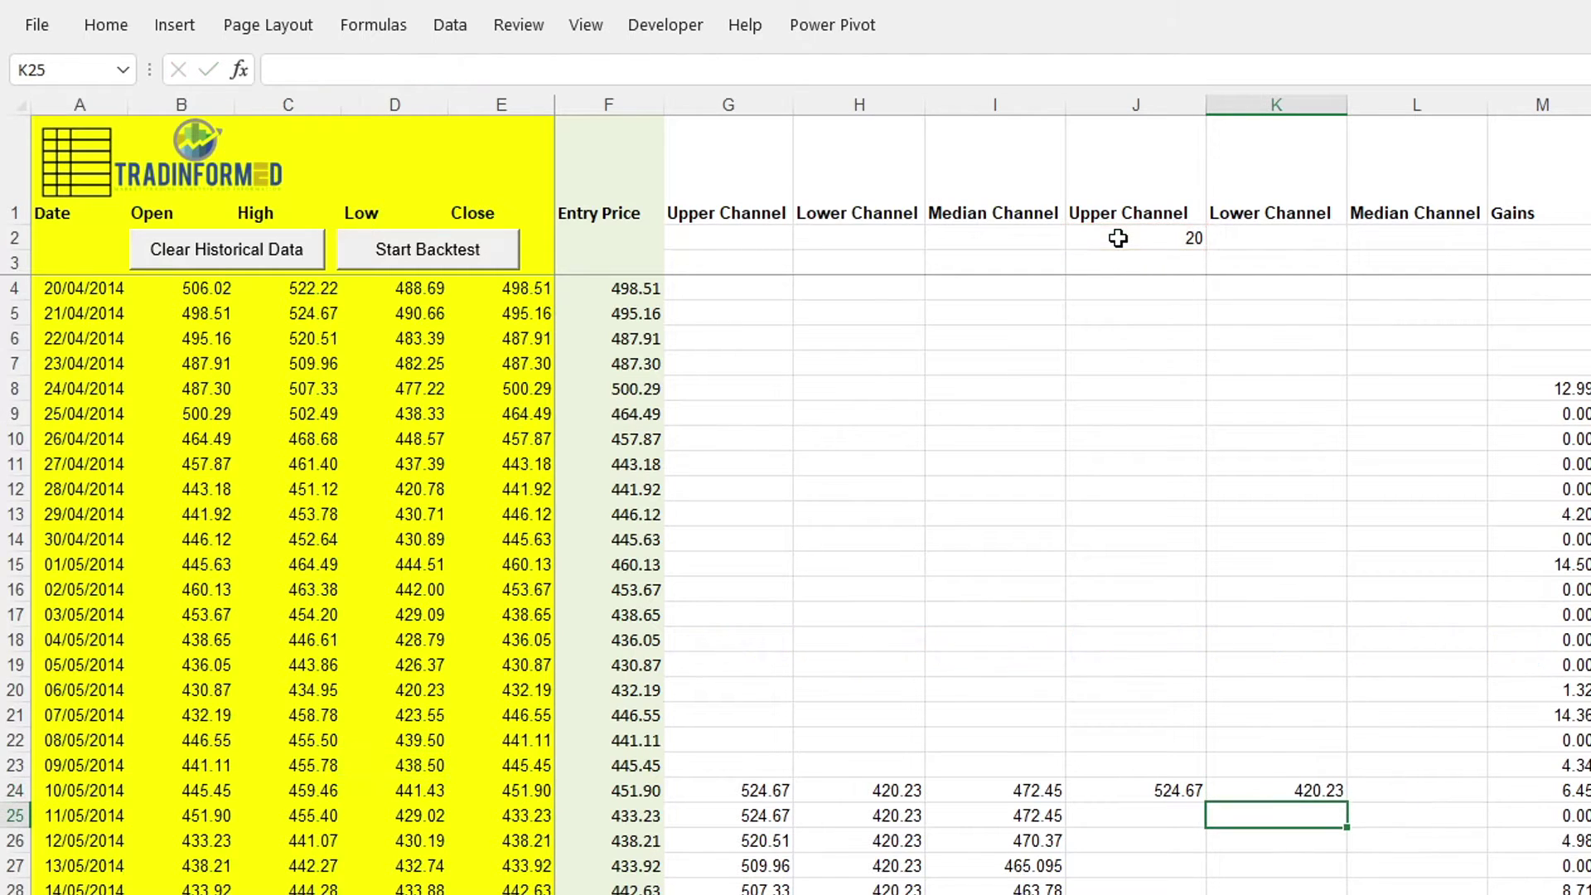
- Enter =SUM(J24:K24)/2 in L24 and fill J24:L24 down the rows
{"action": "left_click", "coordinate": [1413, 782]}
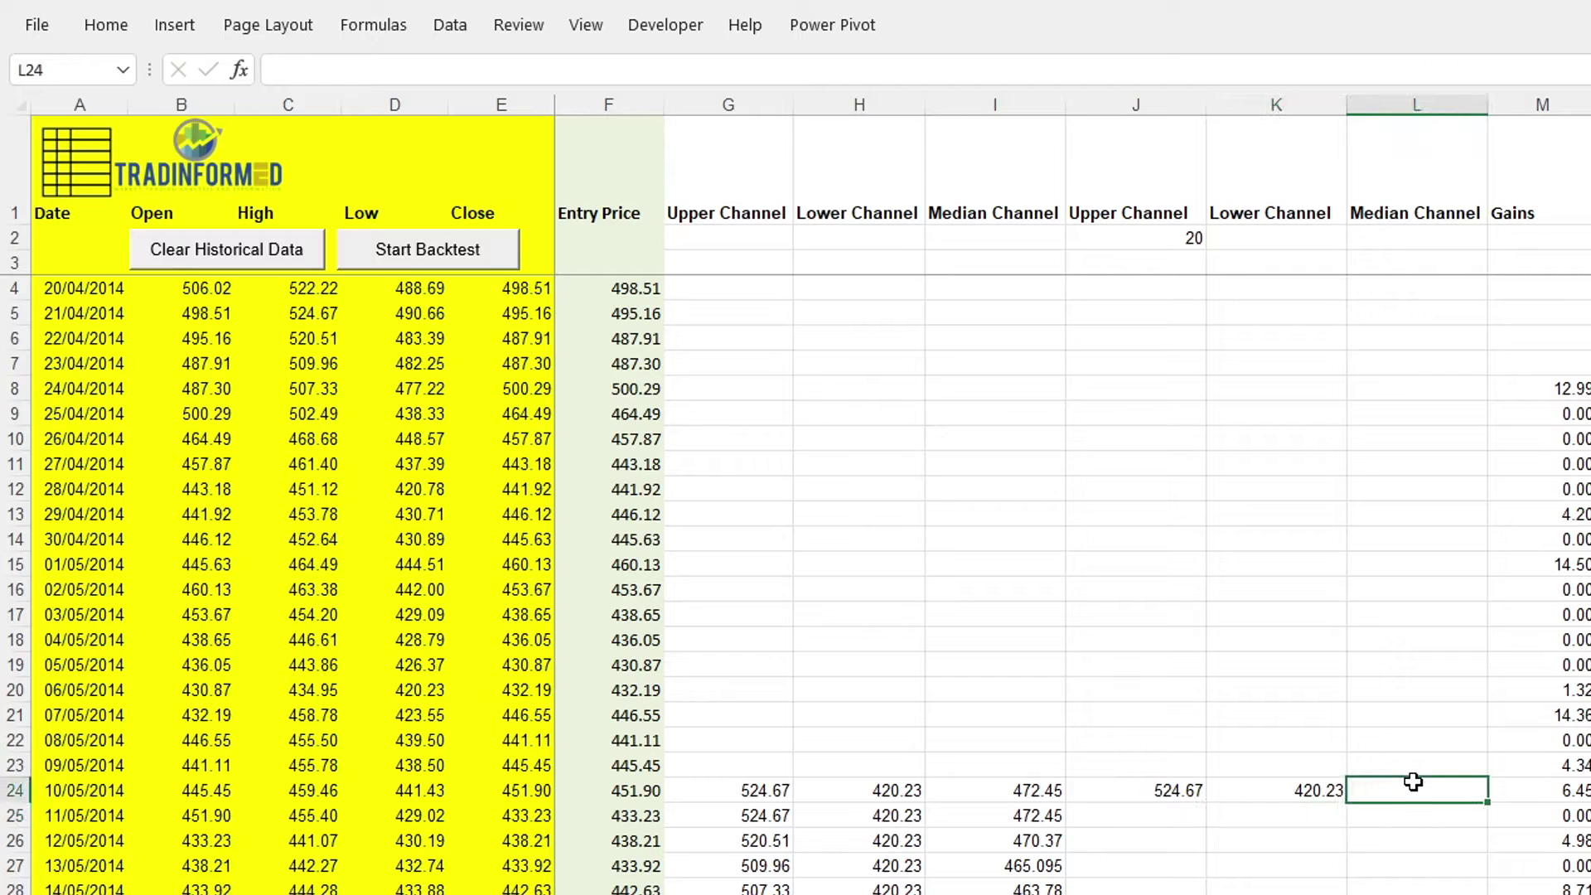
{"action": "type", "text": "=sum("}
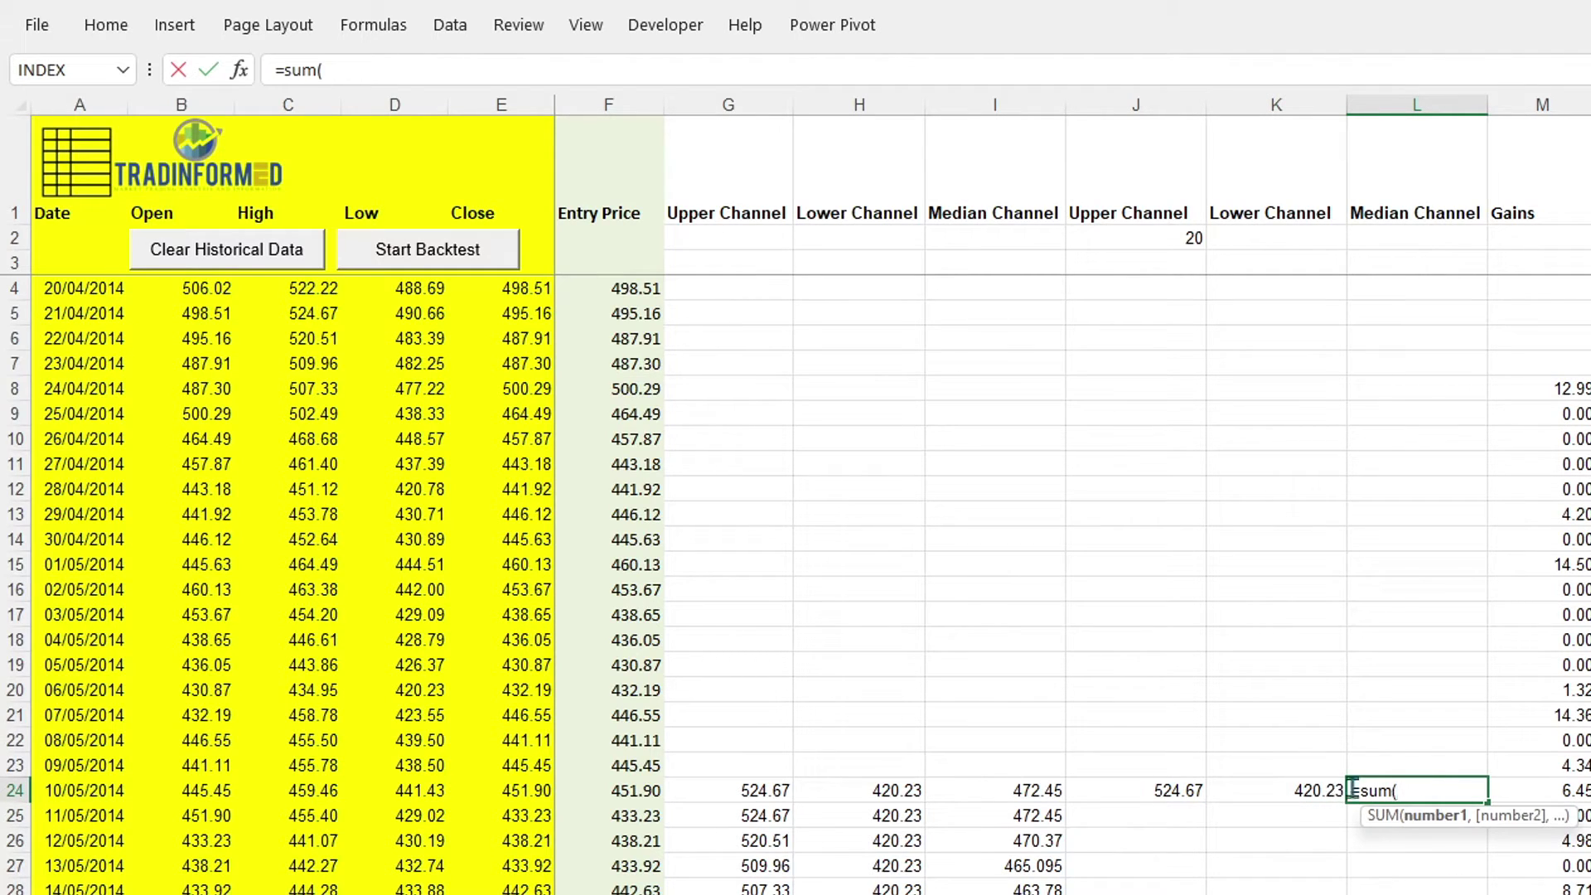
{"action": "left_click_drag", "start_coordinate": [1160, 795], "coordinate": [1248, 793]}
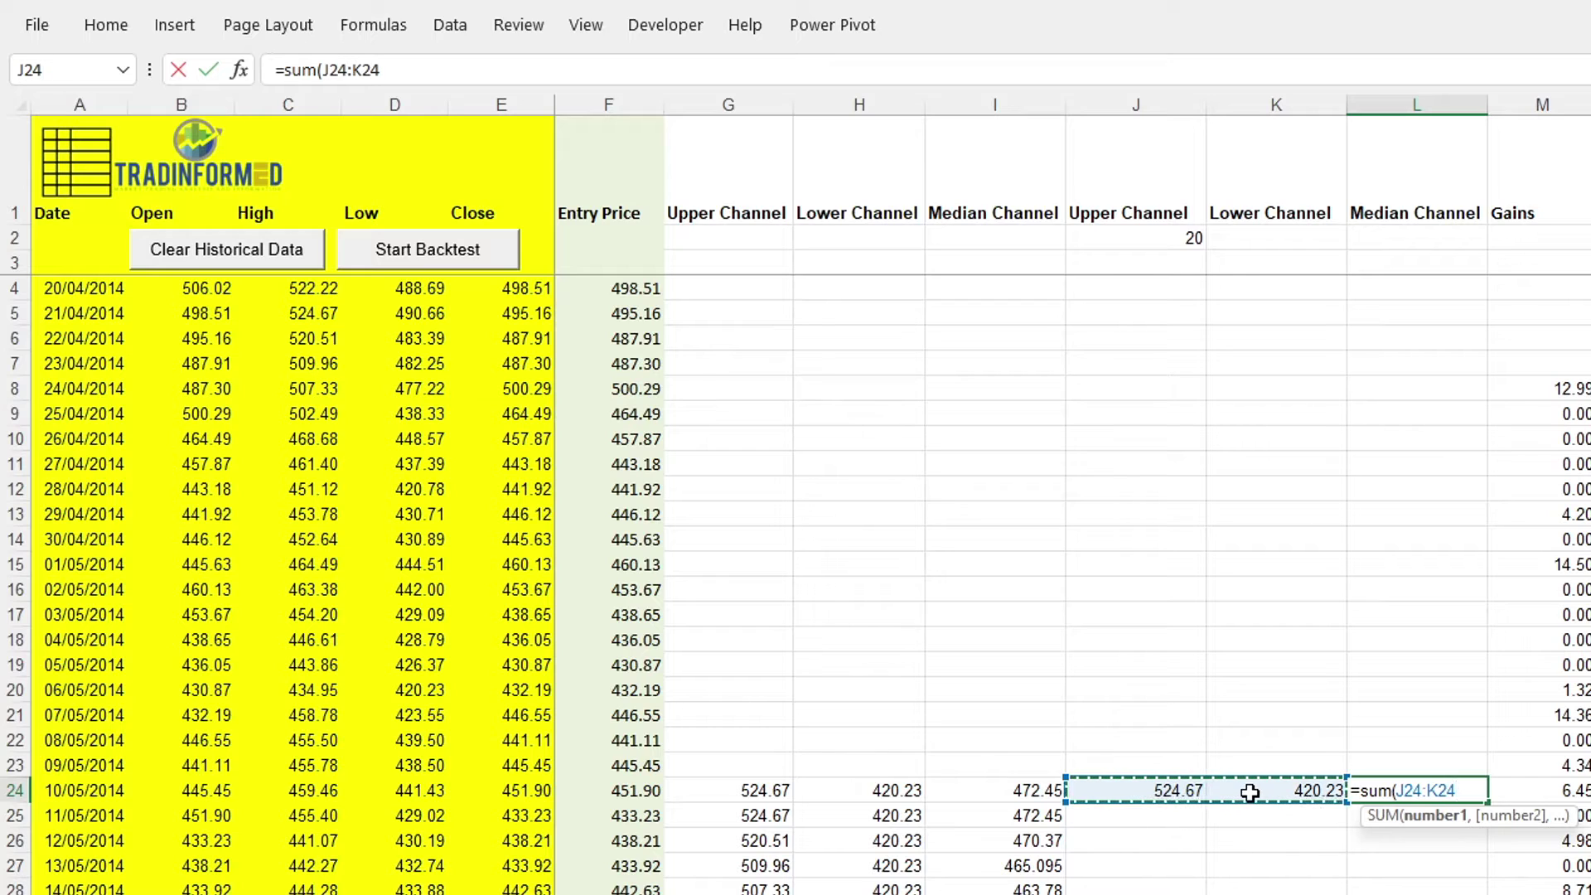
{"action": "type", "text": ")/2"}
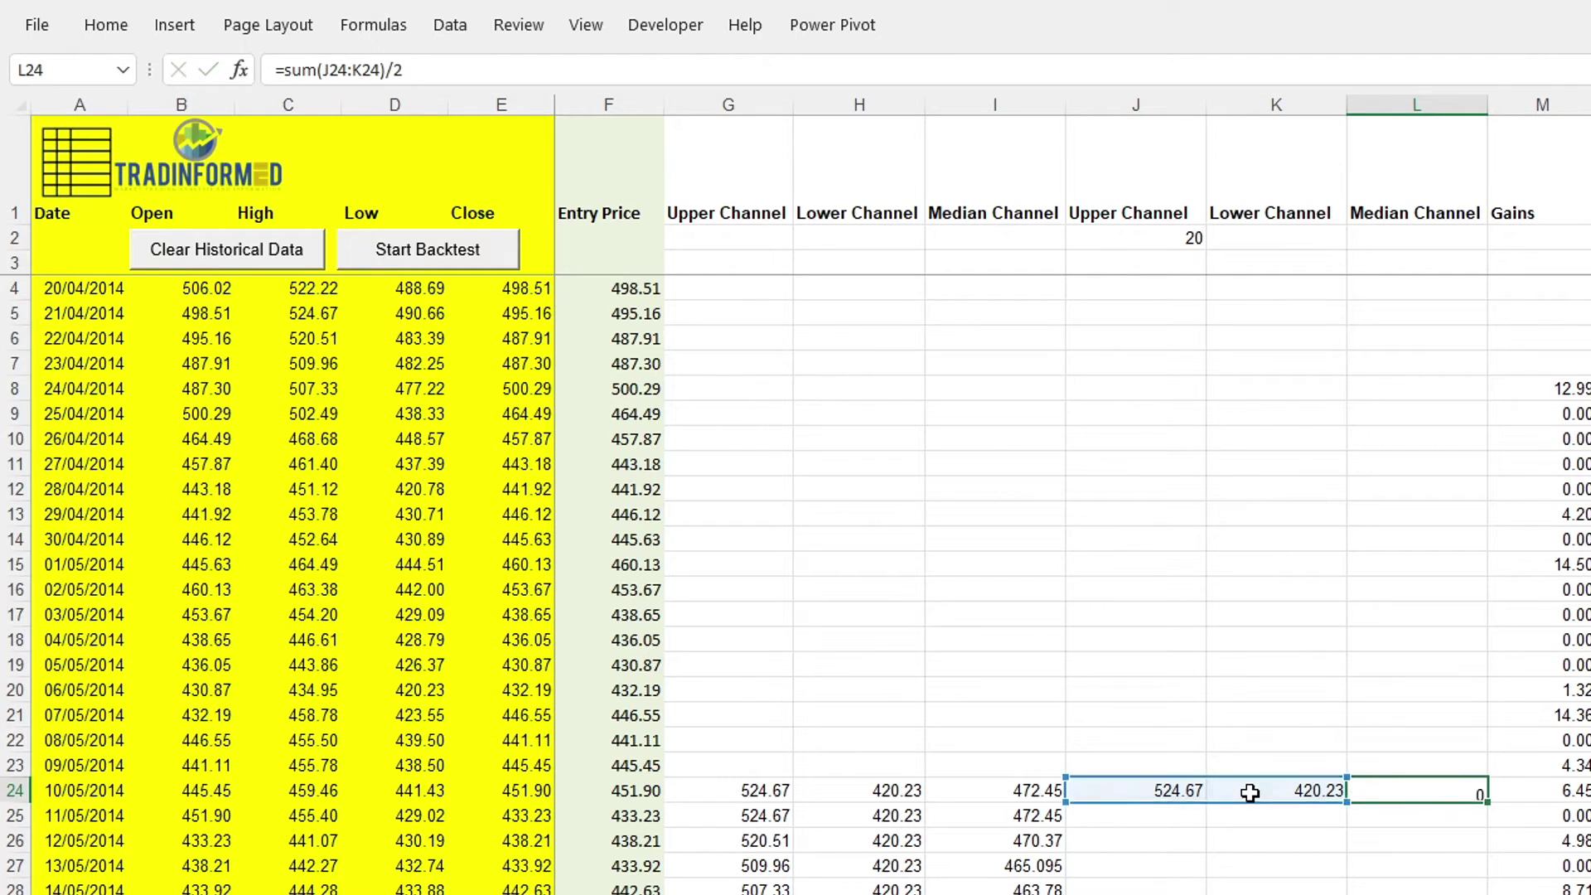
{"action": "key", "text": "Return"}
{"action": "left_click_drag", "start_coordinate": [1155, 792], "coordinate": [1434, 783]}
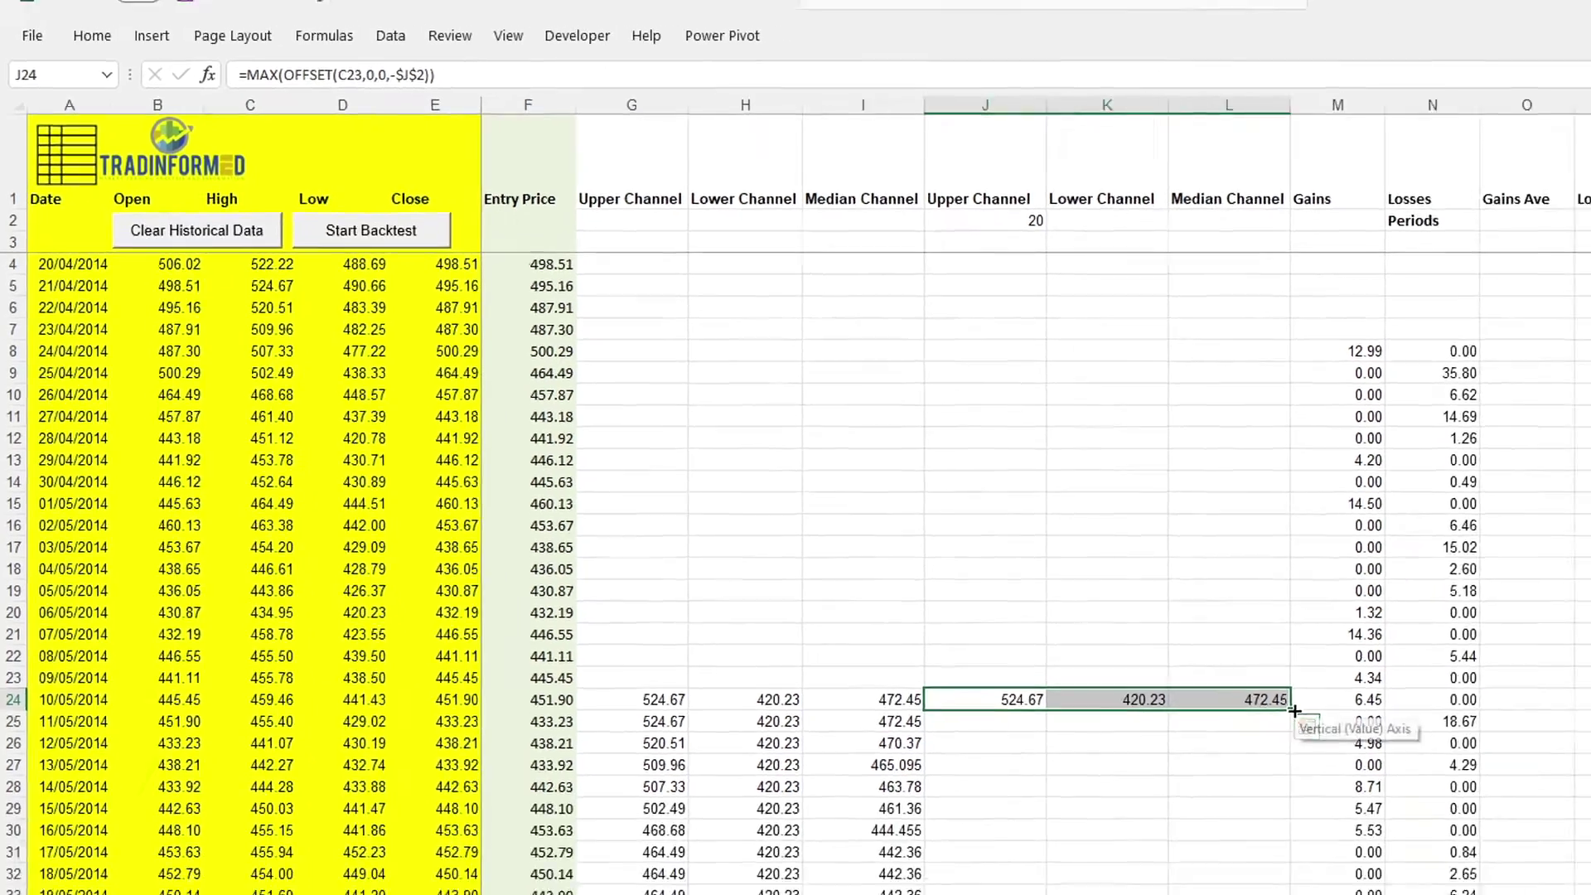
{"action": "double_click", "coordinate": [1481, 802]}
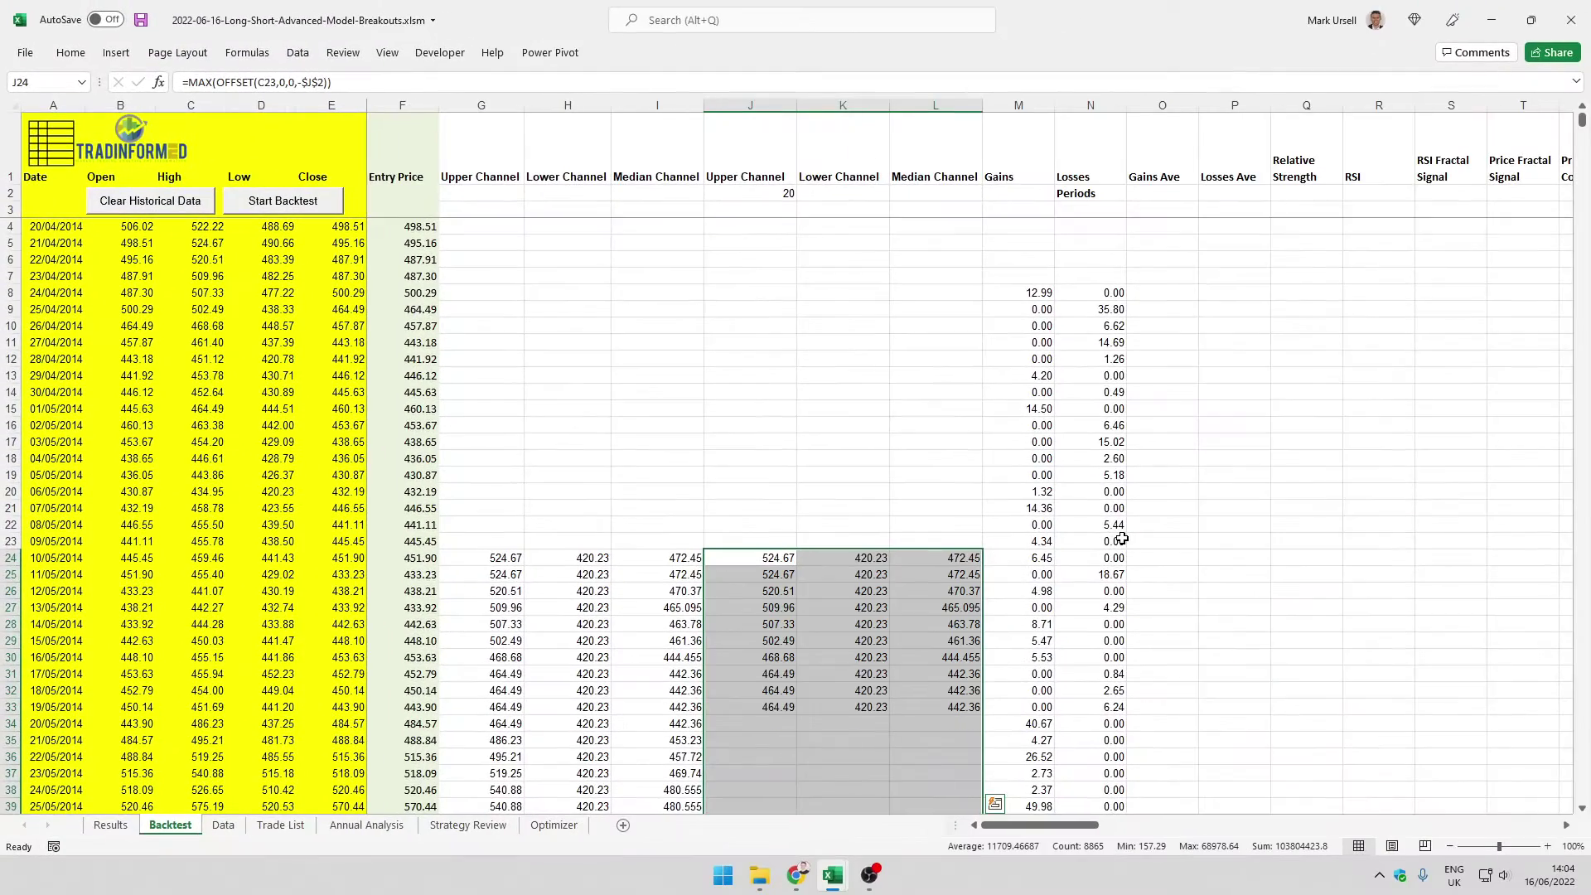
{"action": "left_click", "coordinate": [1121, 540]}
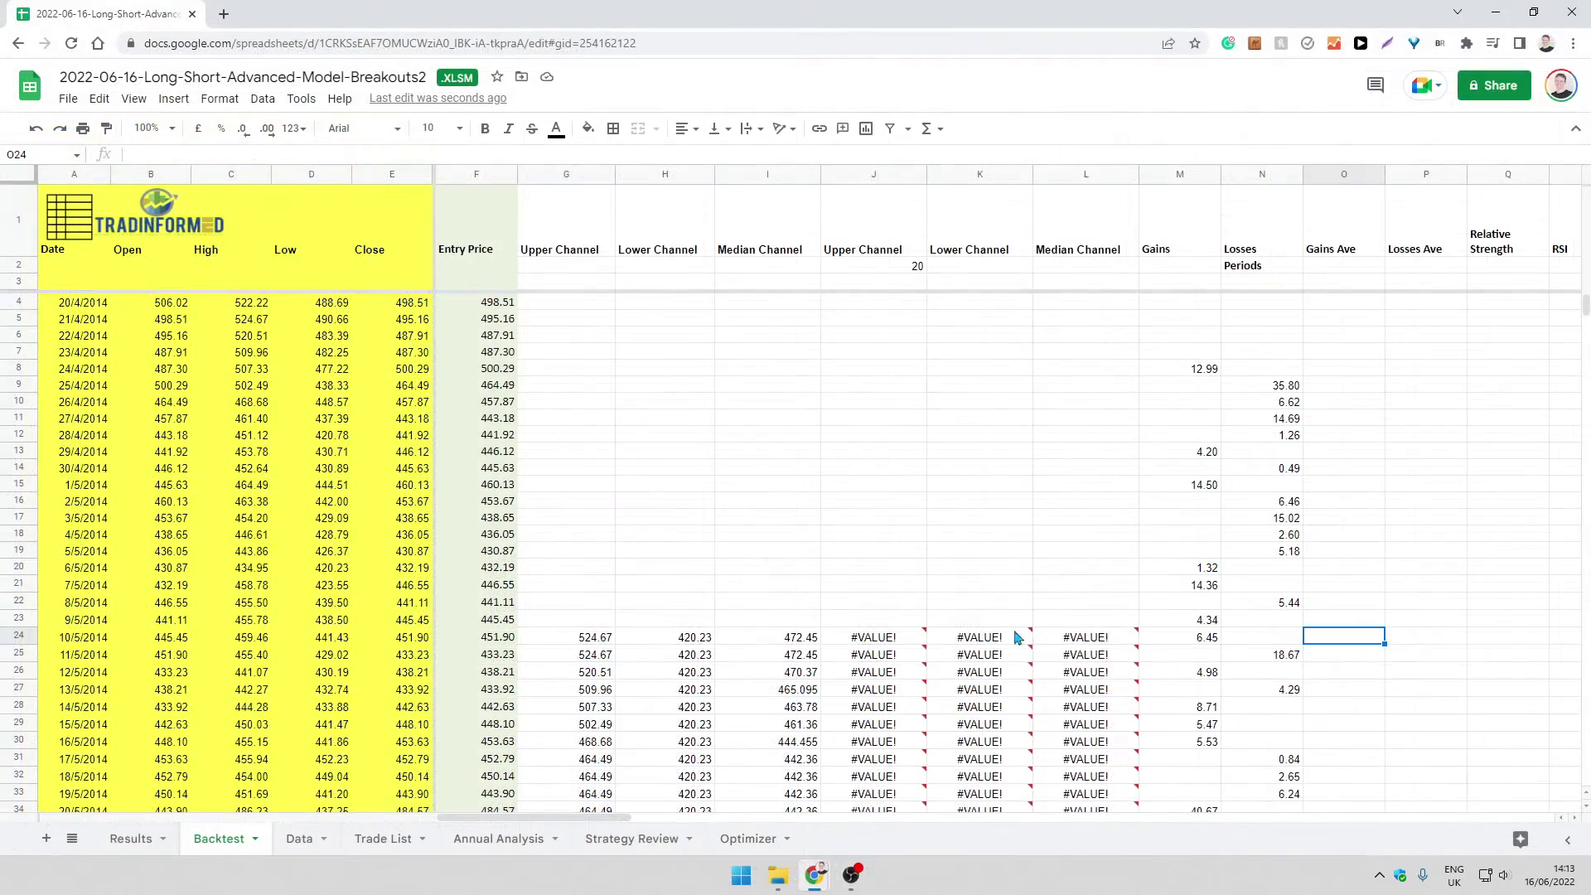
- Rewrite J24 as =MAX(OFFSET(C23,-$J$2+1,0,$J$2)) to fix the #VALUE! error
{"action": "left_click", "coordinate": [872, 642]}
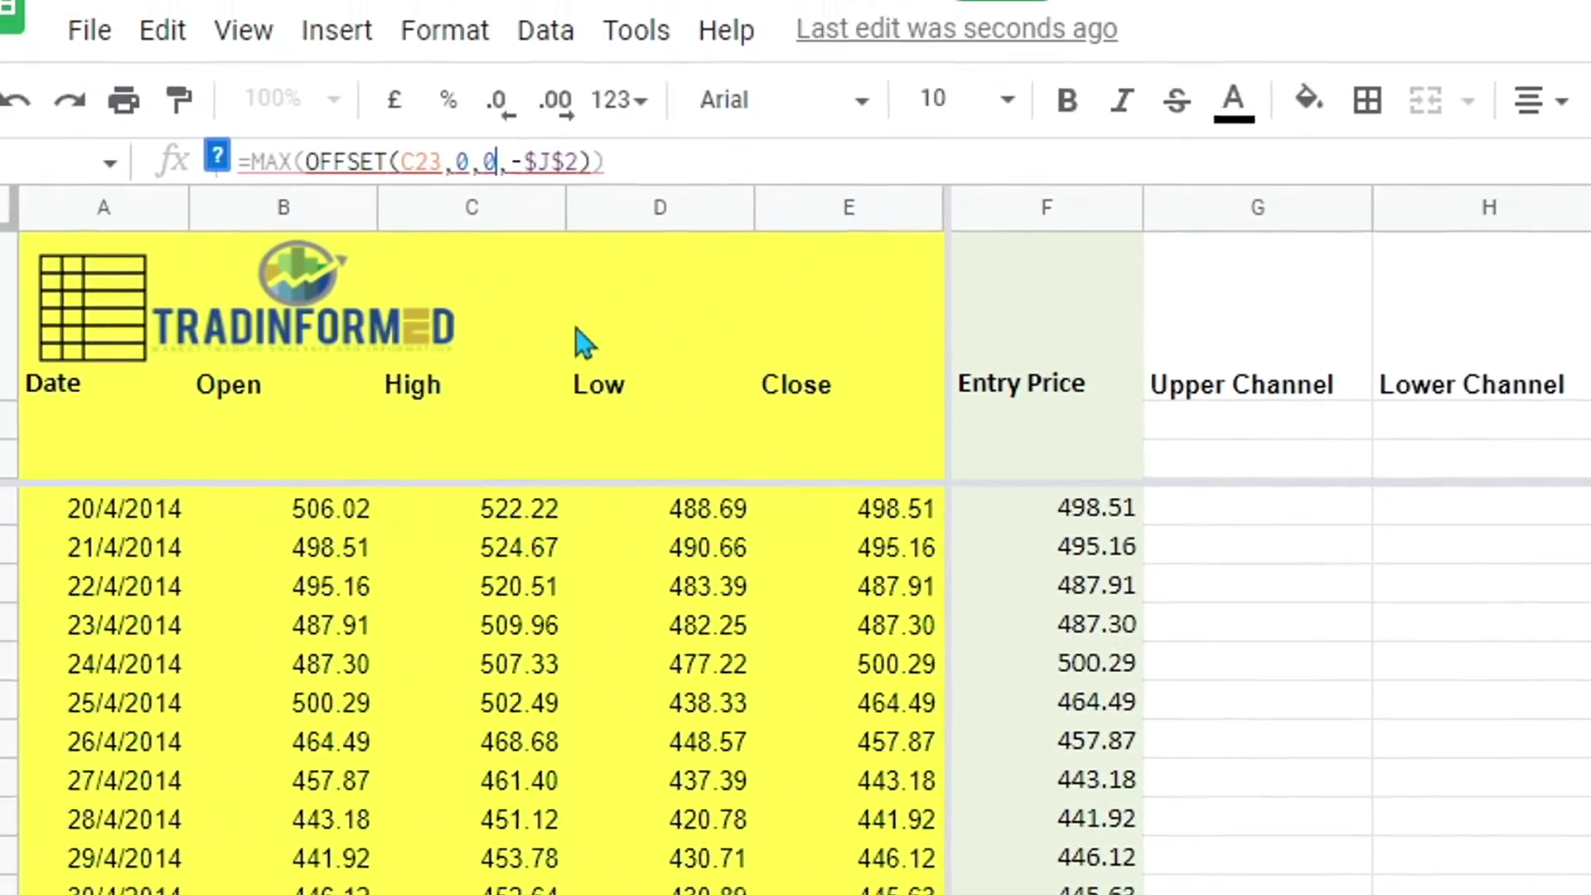
{"action": "key", "text": "BackSpace"}
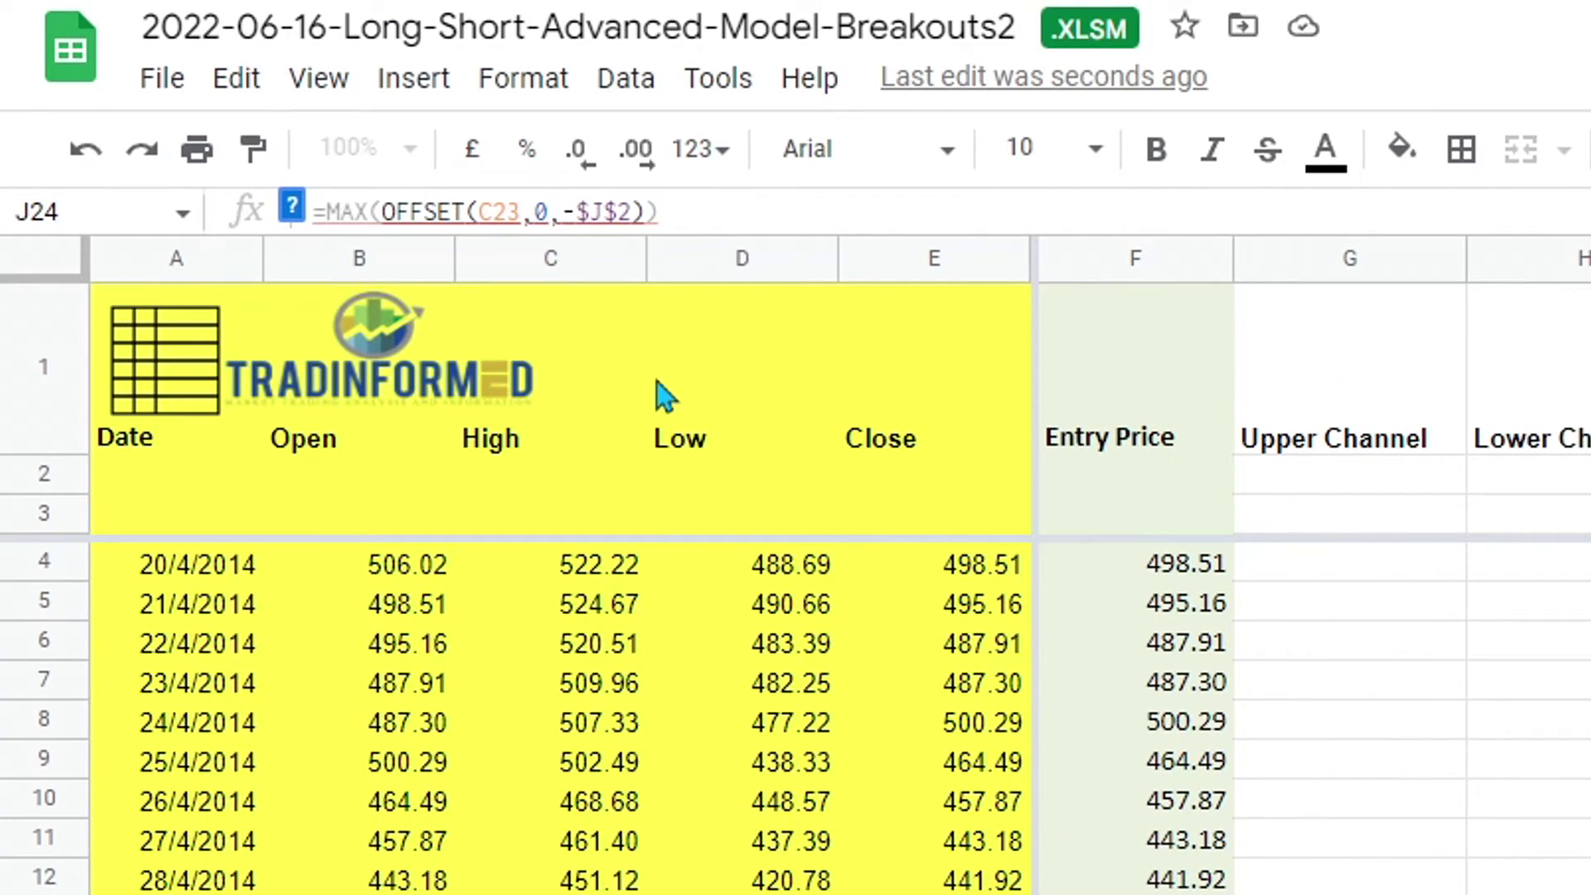
{"action": "key", "text": "BackSpace"}
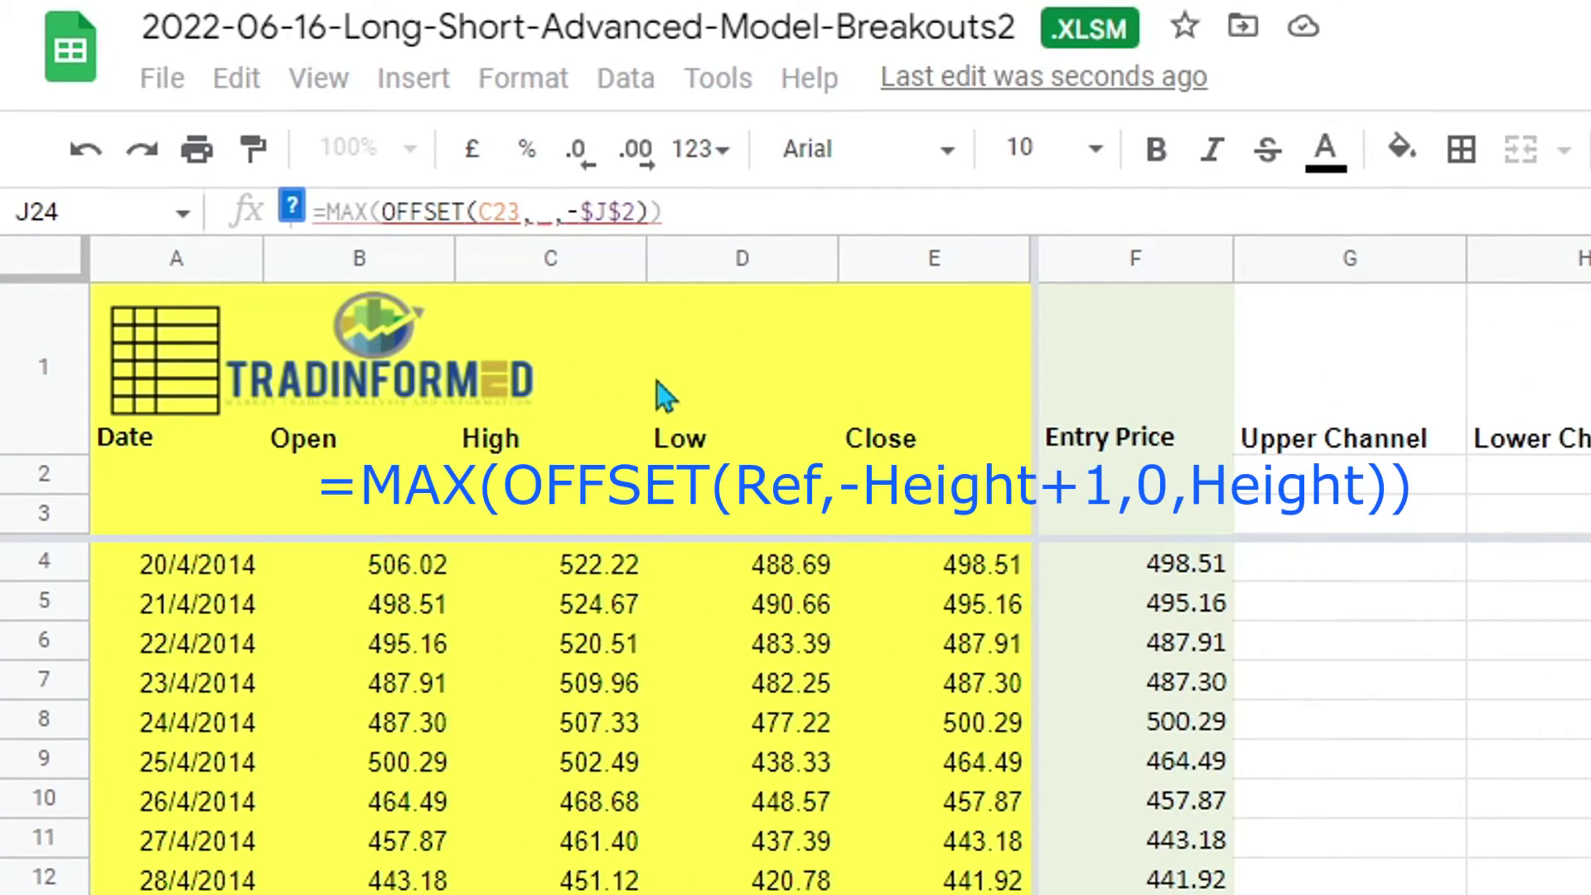
{"action": "key", "text": "Delete"}
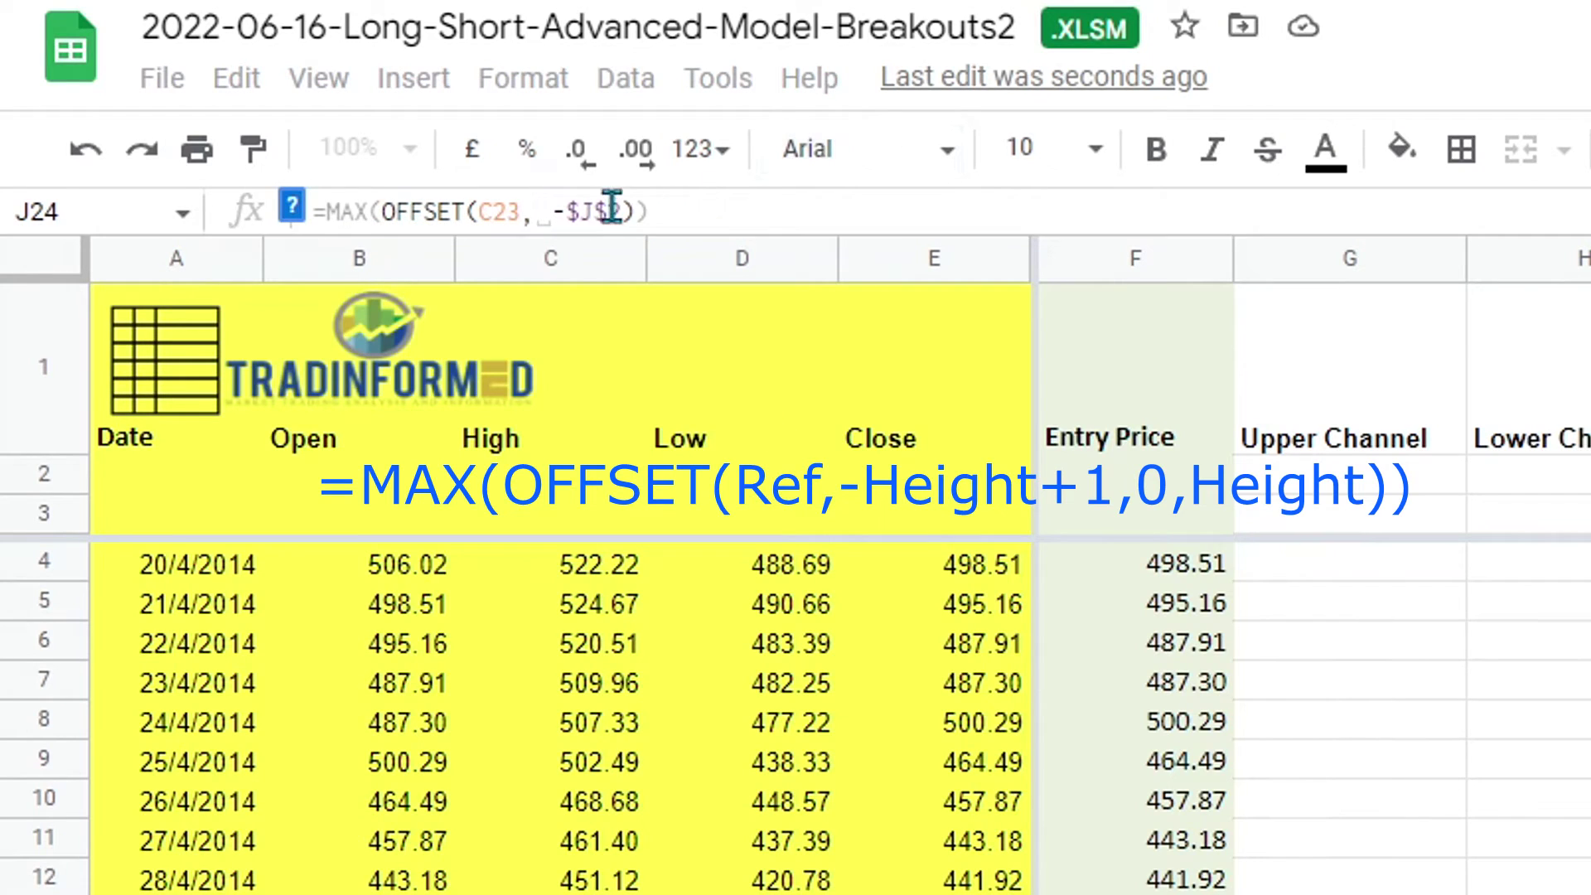
{"action": "left_click", "coordinate": [1047, 212]}
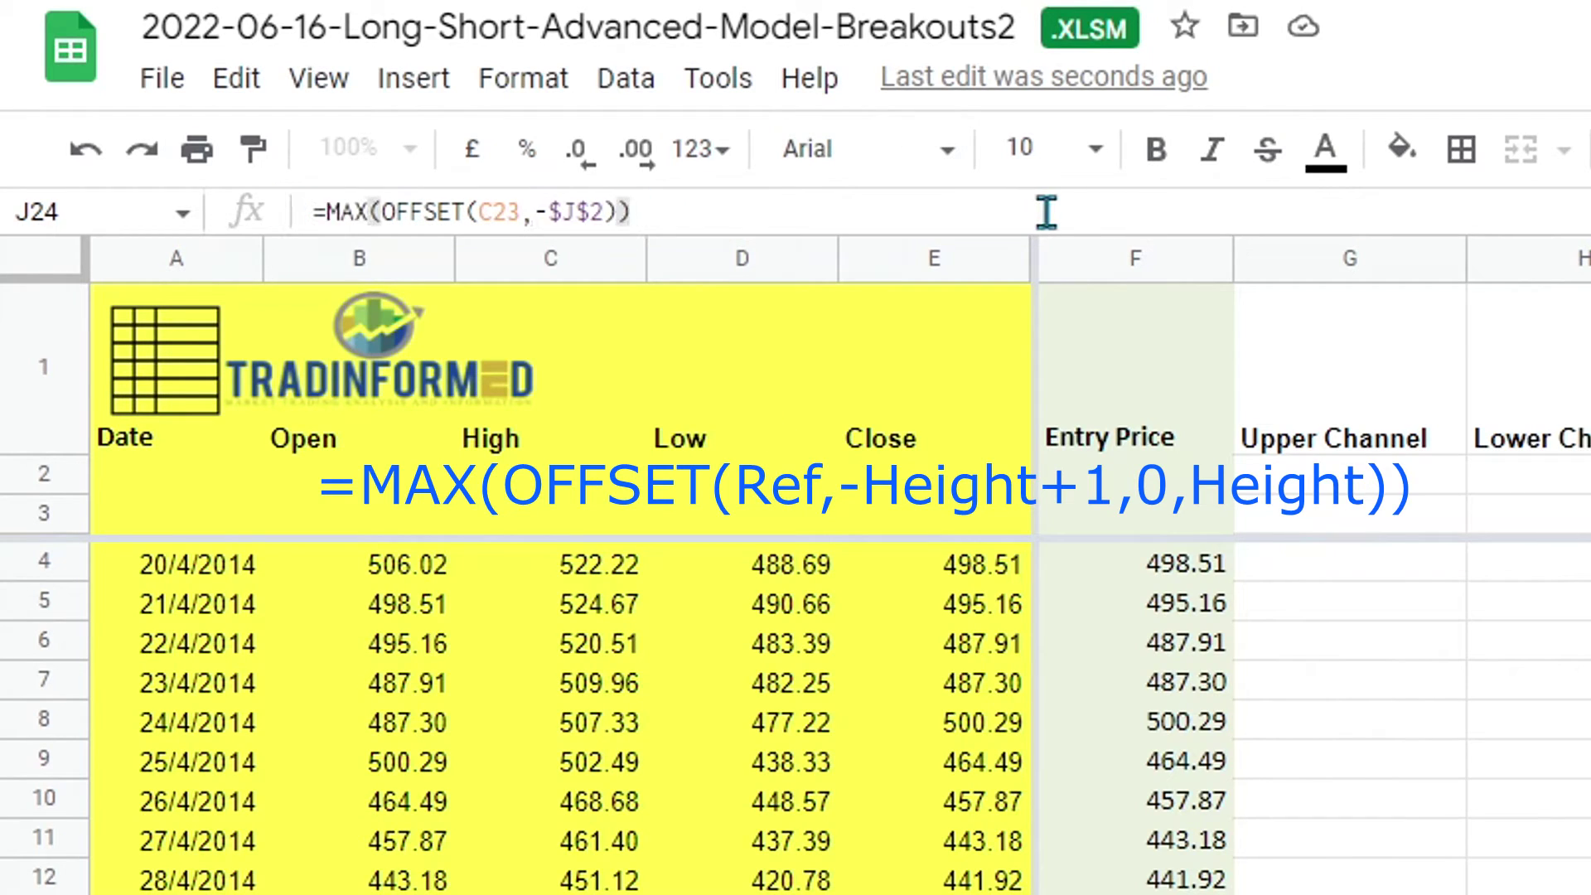
{"action": "key", "text": "BackSpace"}
{"action": "key", "text": "BackSpace"}
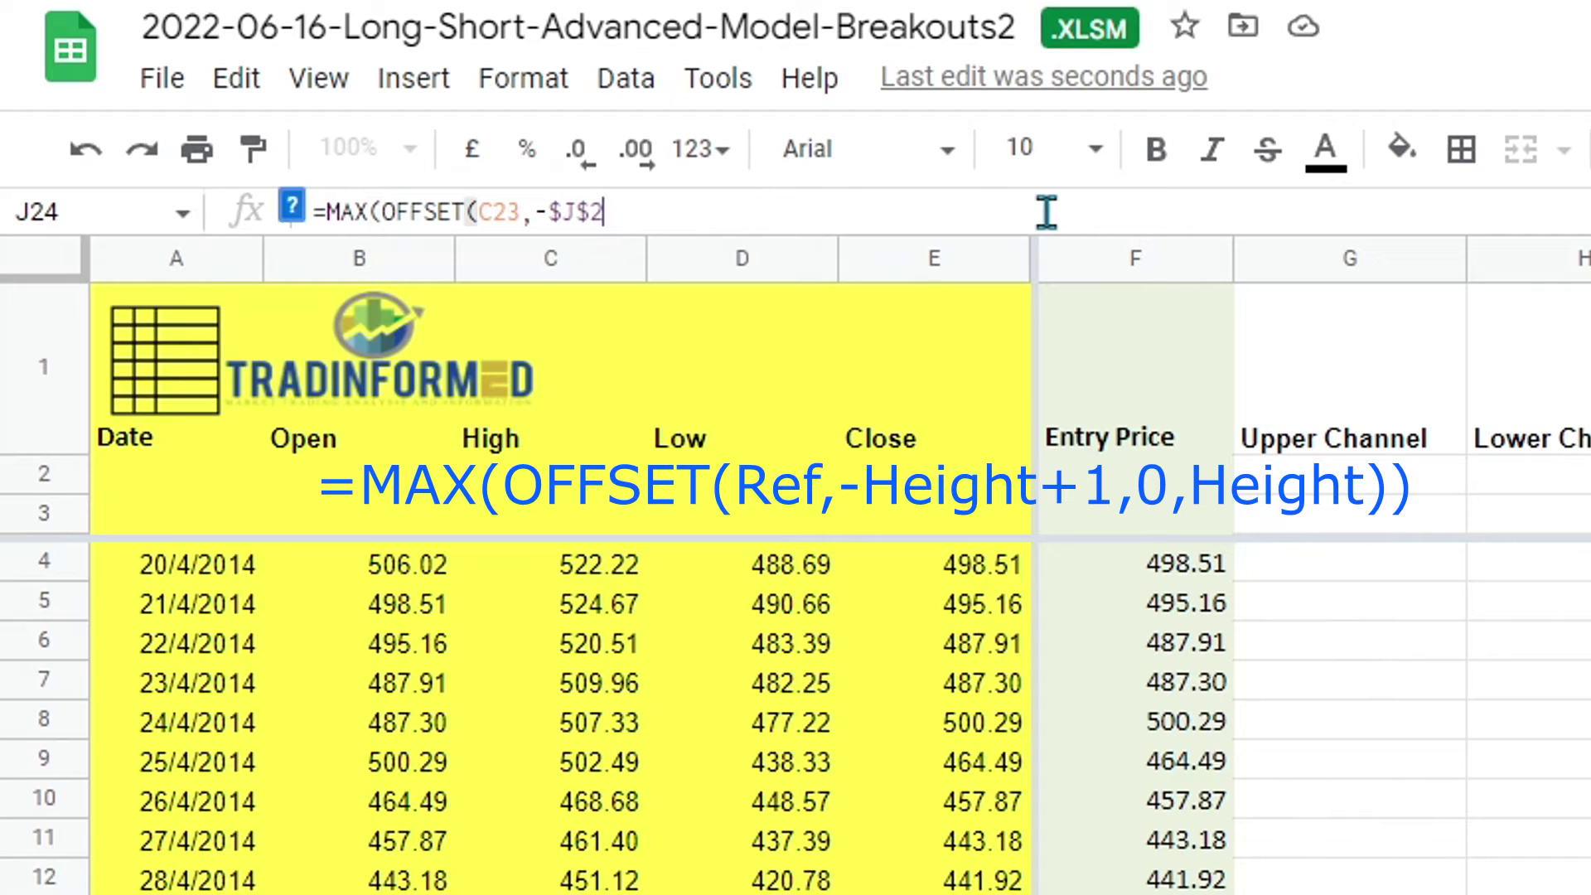
{"action": "type", "text": ",0"}
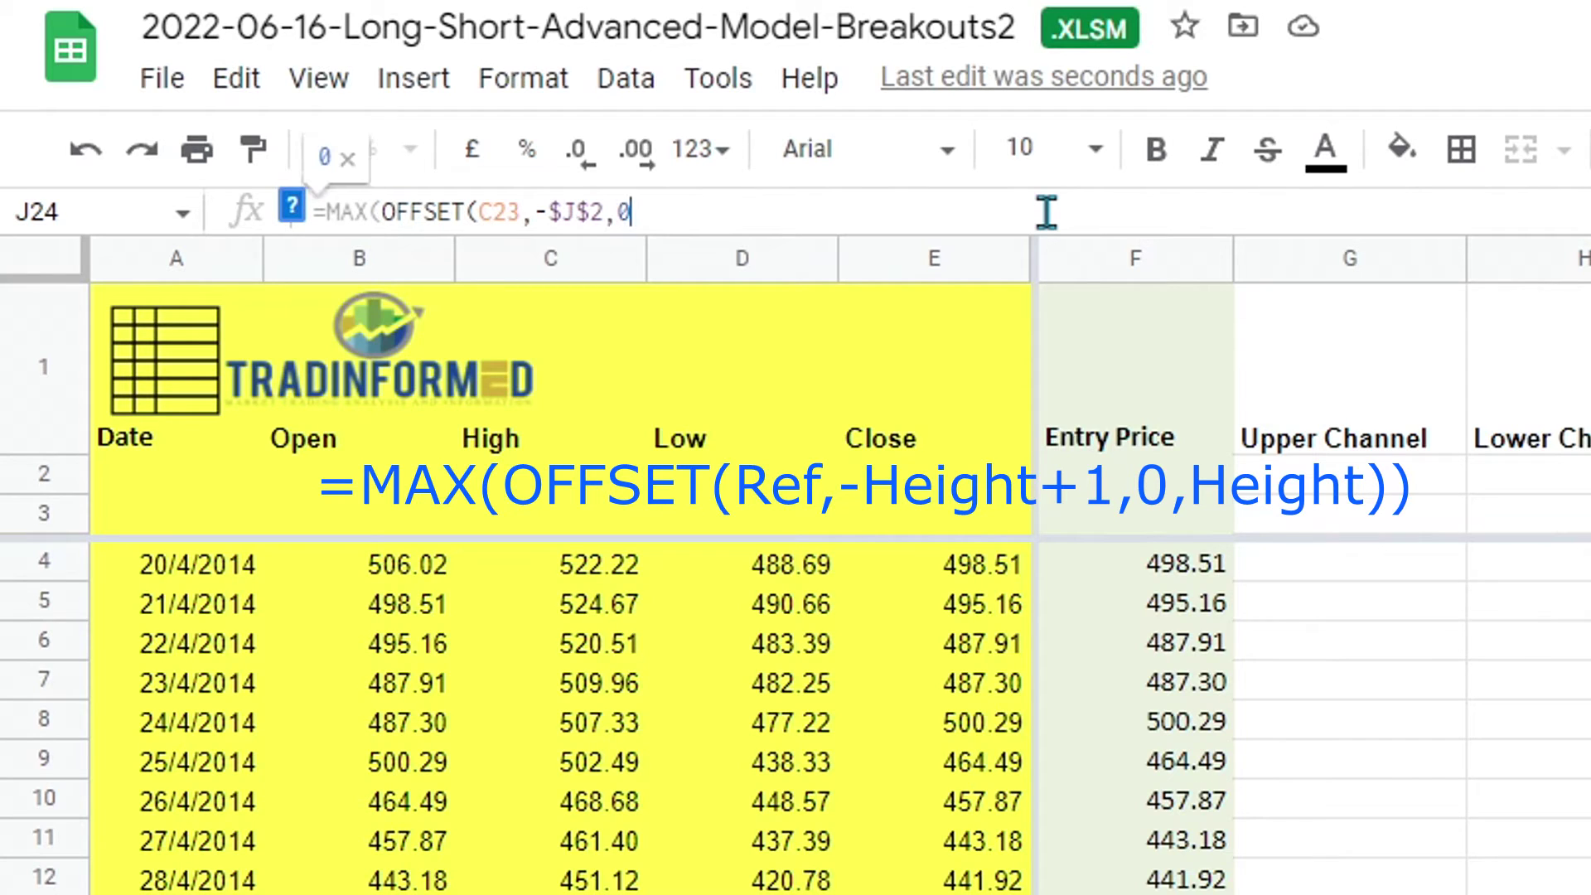
{"action": "type", "text": ","}
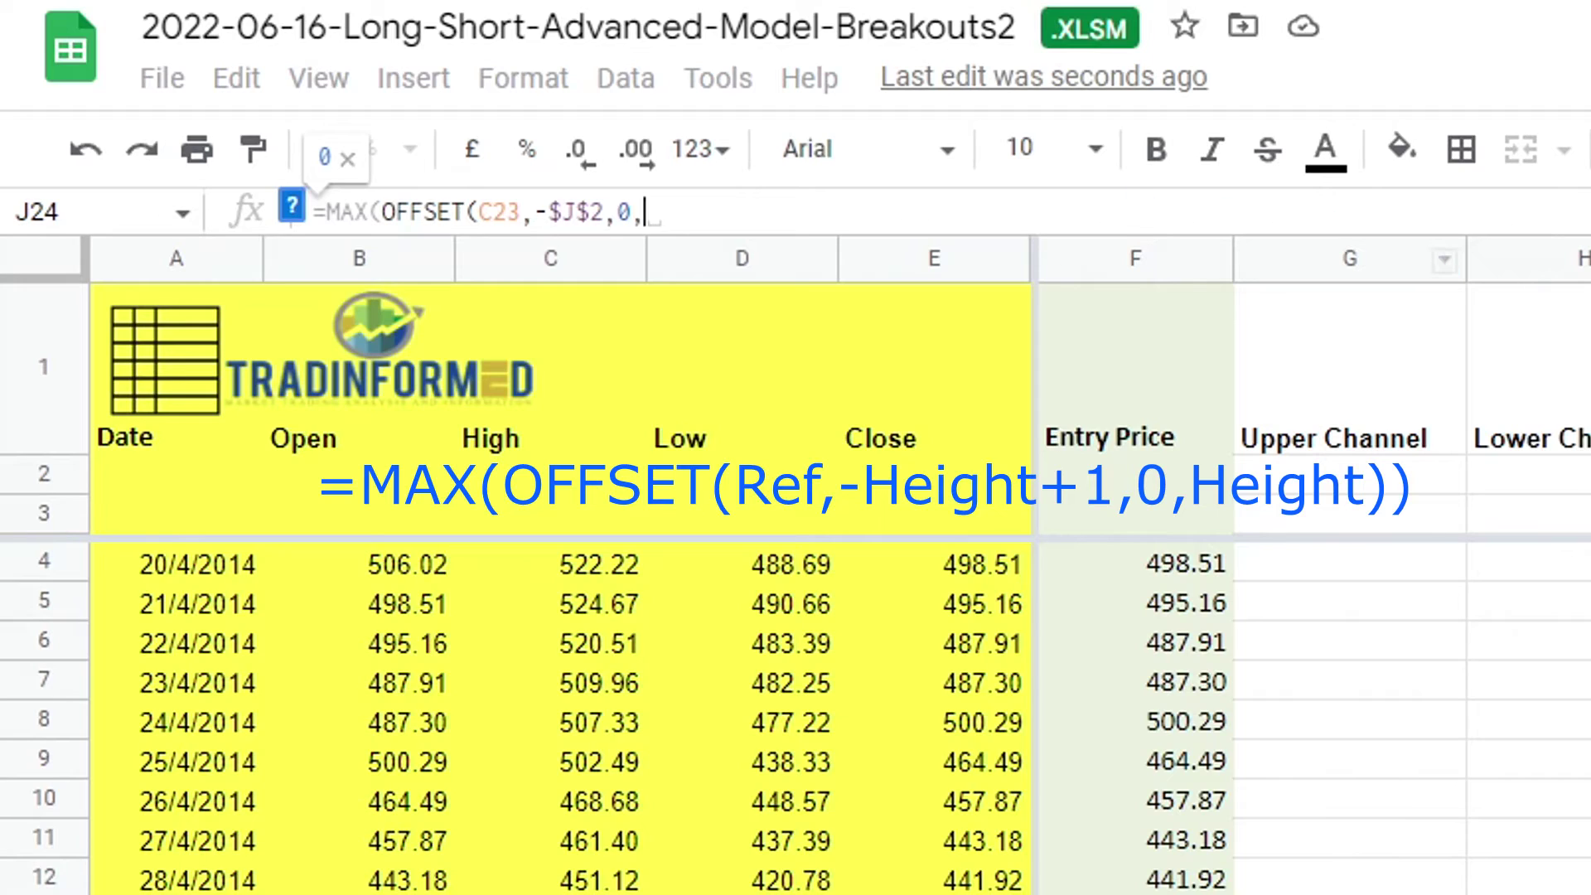
{"action": "type", "text": "J2"}
{"action": "key", "text": "F4"}
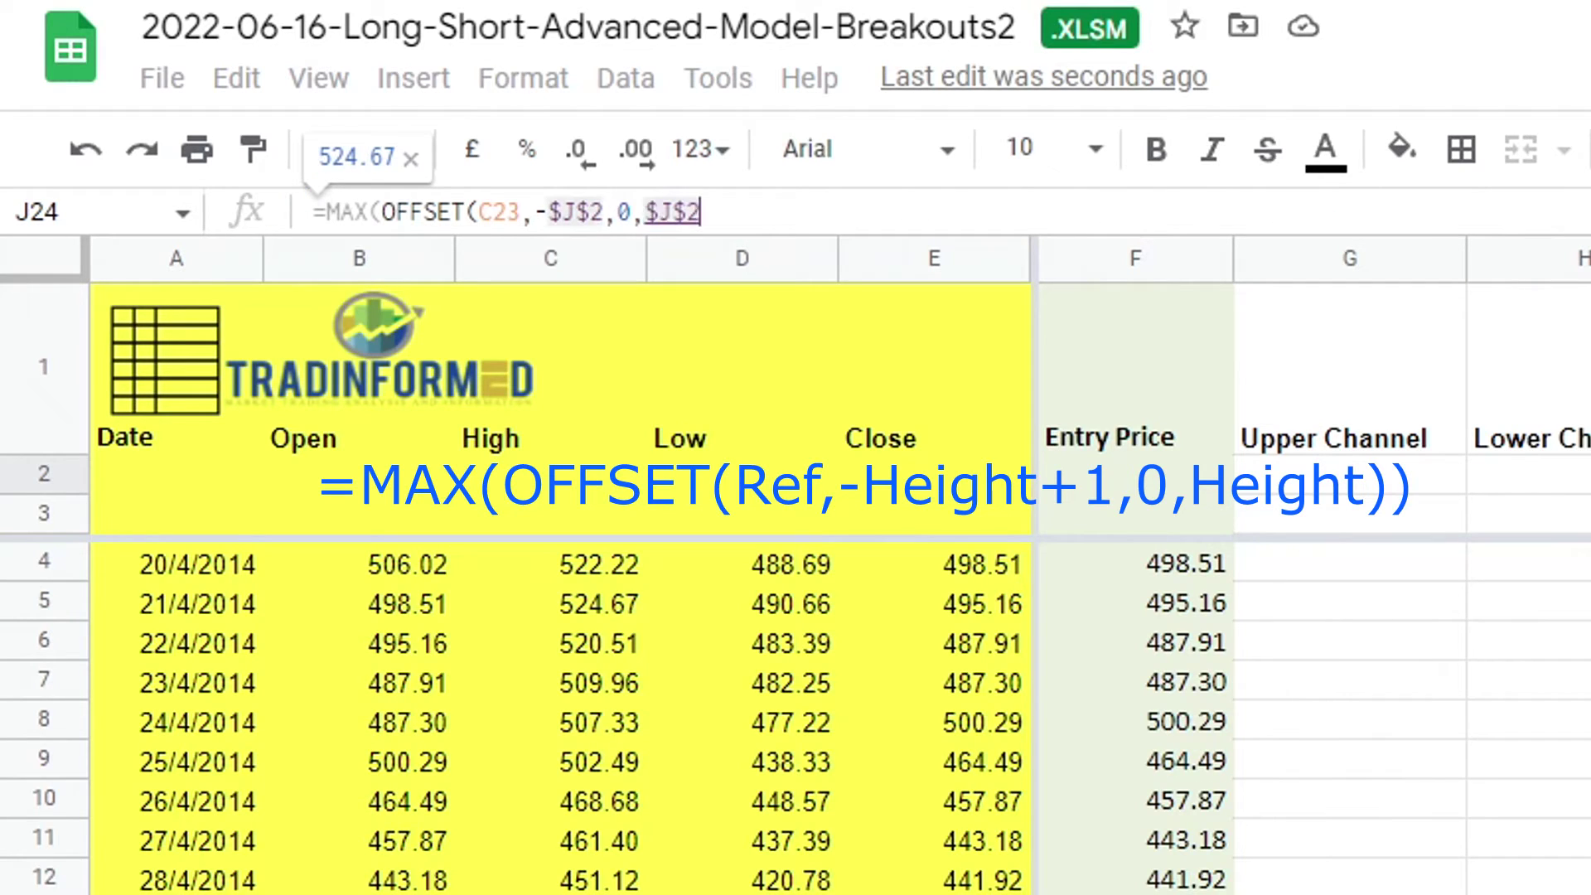
{"action": "type", "text": "))"}
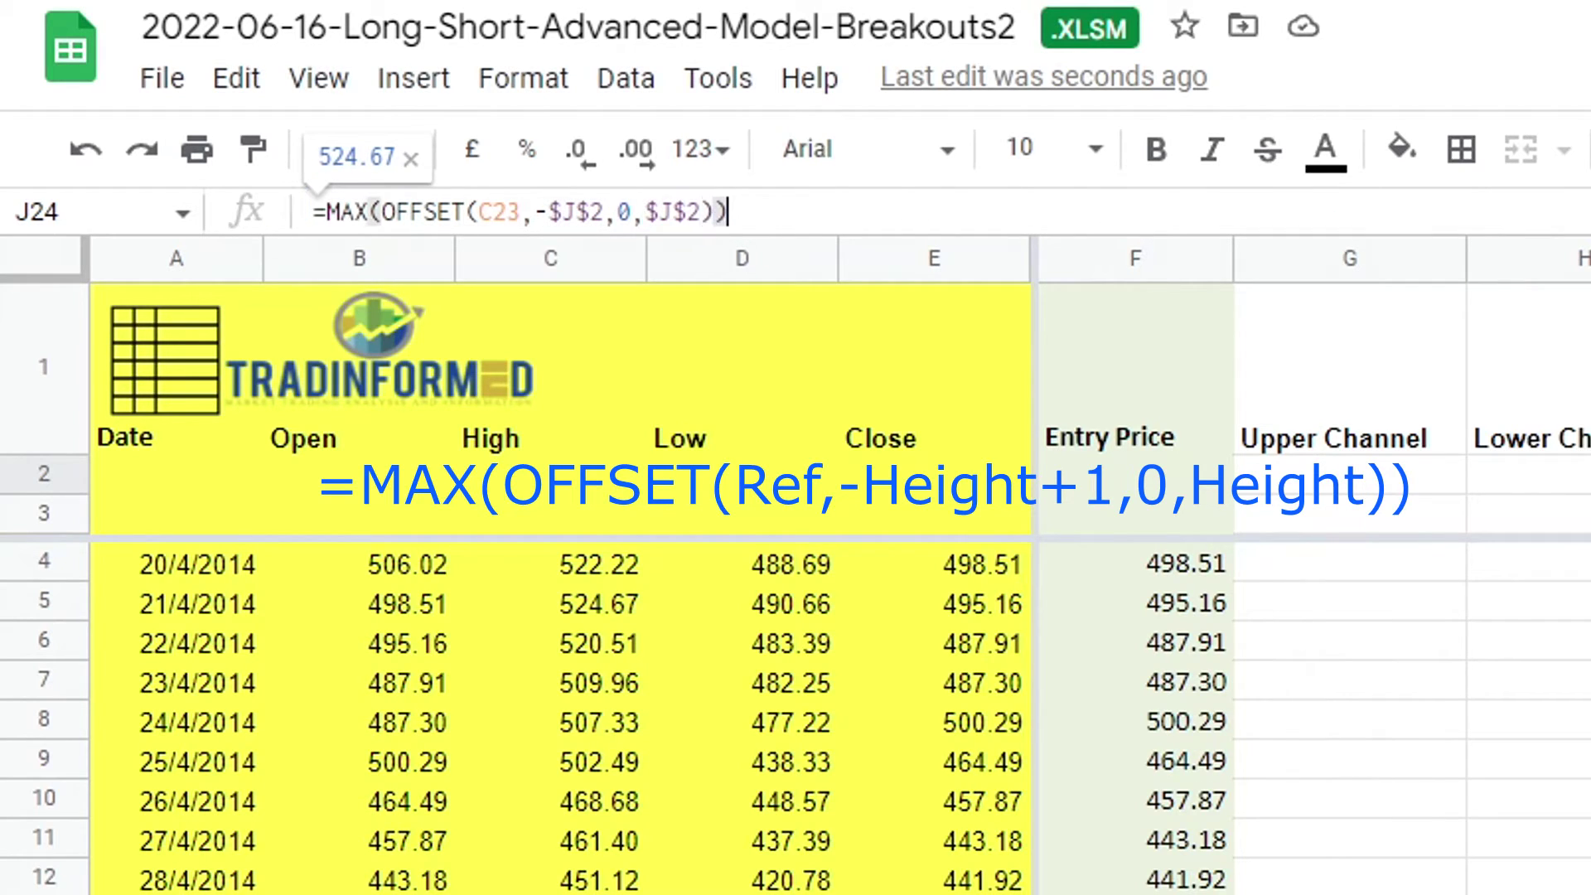
{"action": "left_click", "coordinate": [603, 213]}
{"action": "type", "text": "+1"}
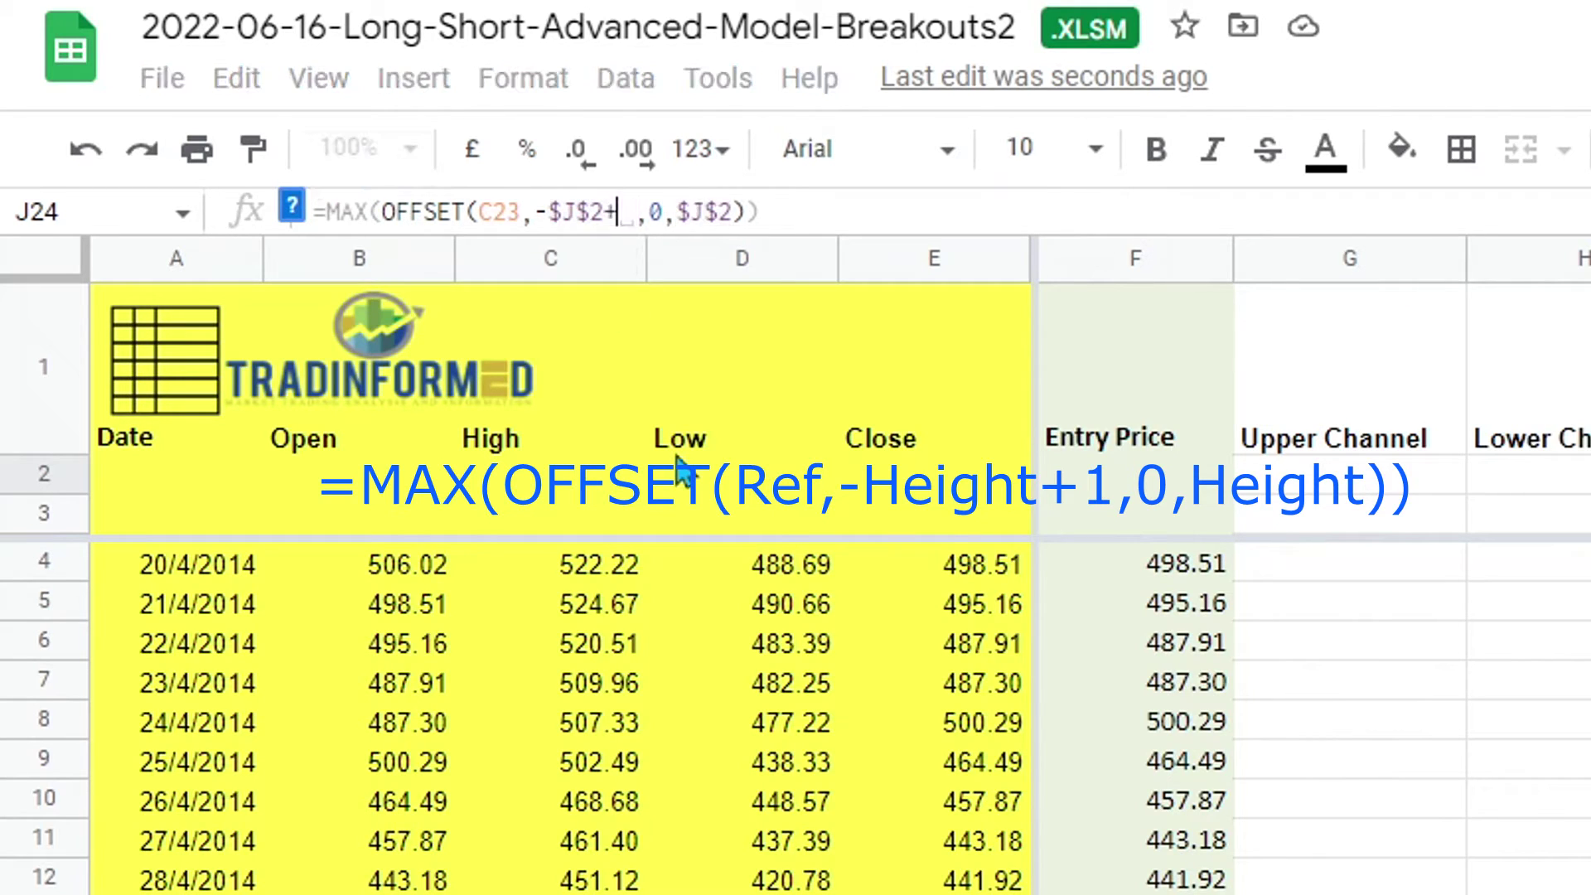
{"action": "key", "text": "Return"}
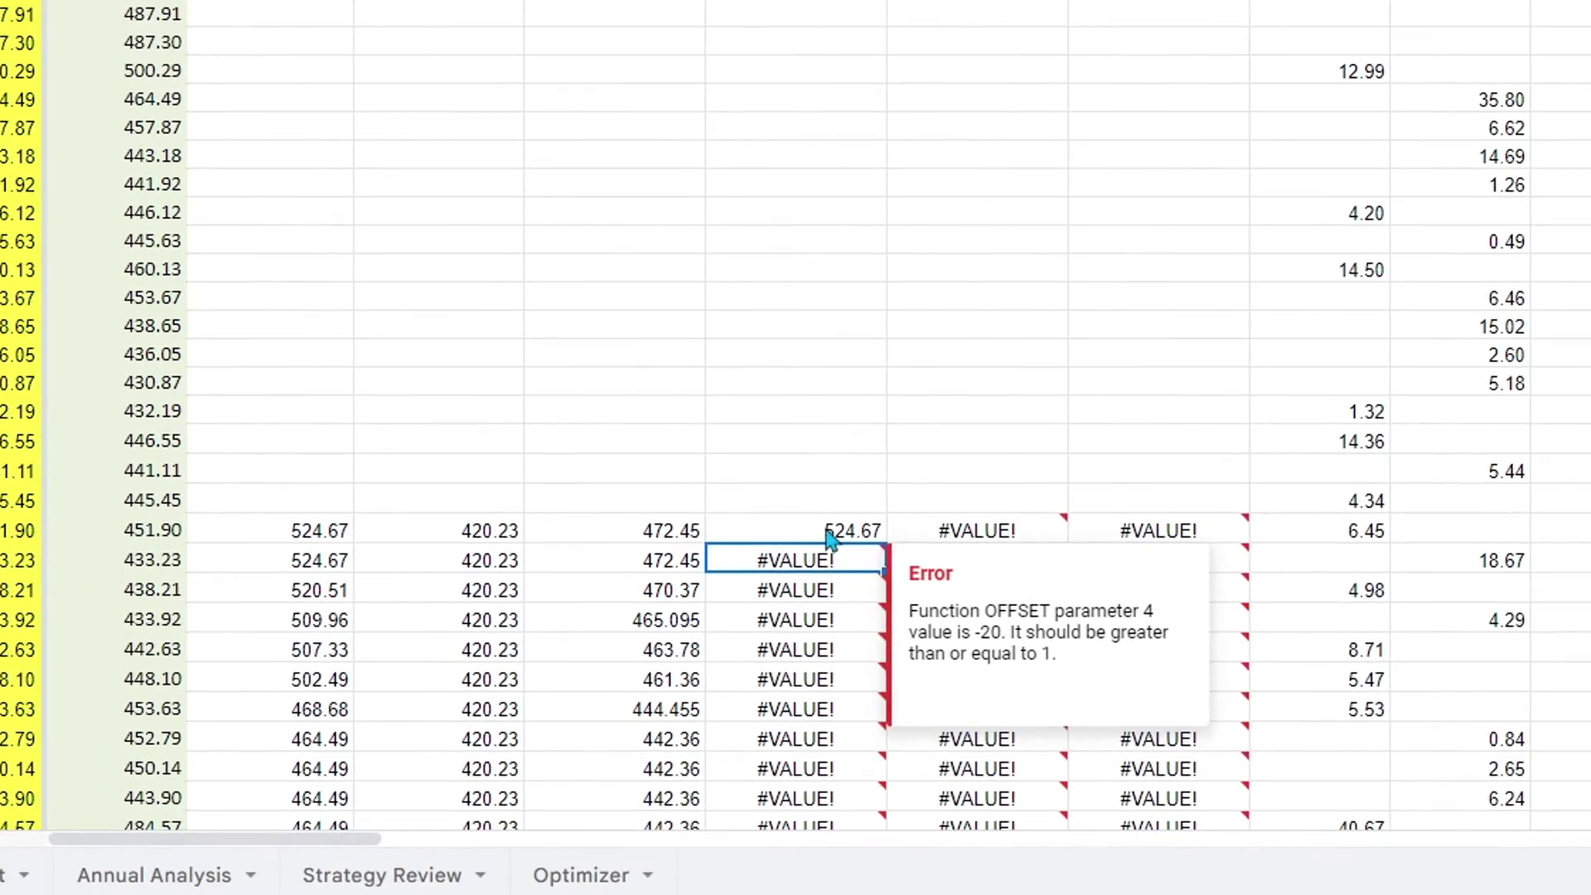
- Fill the corrected upper channel formula down column J to row 111
{"action": "left_click", "coordinate": [831, 537]}
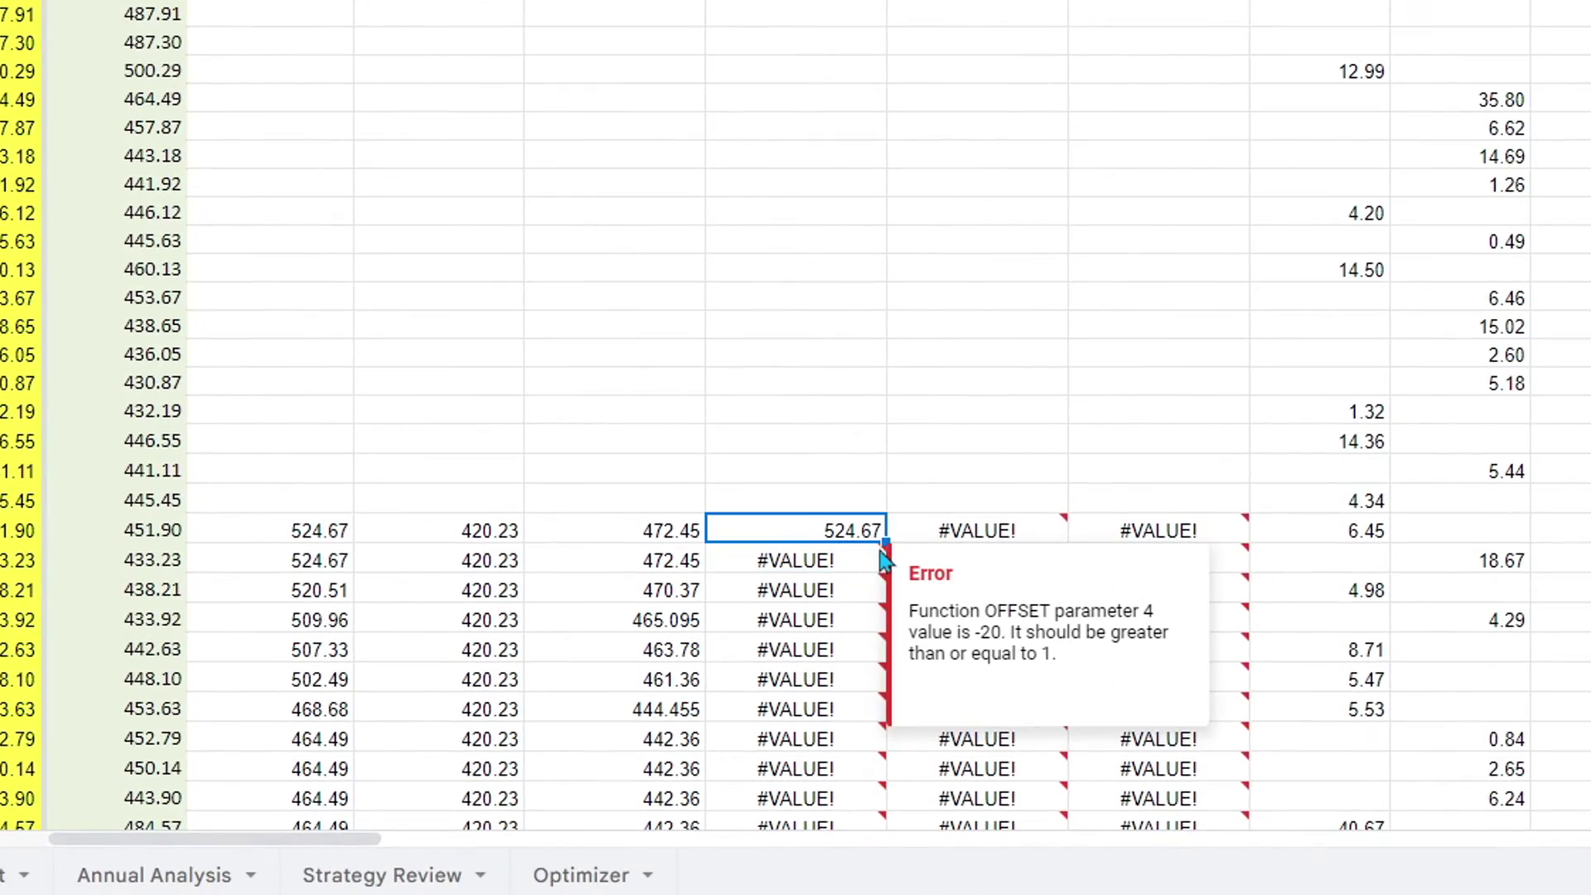
{"action": "left_click_drag", "start_coordinate": [885, 543], "coordinate": [880, 796]}
{"action": "scroll", "coordinate": [870, 712], "scroll_direction": "up", "scroll_amount": 20}
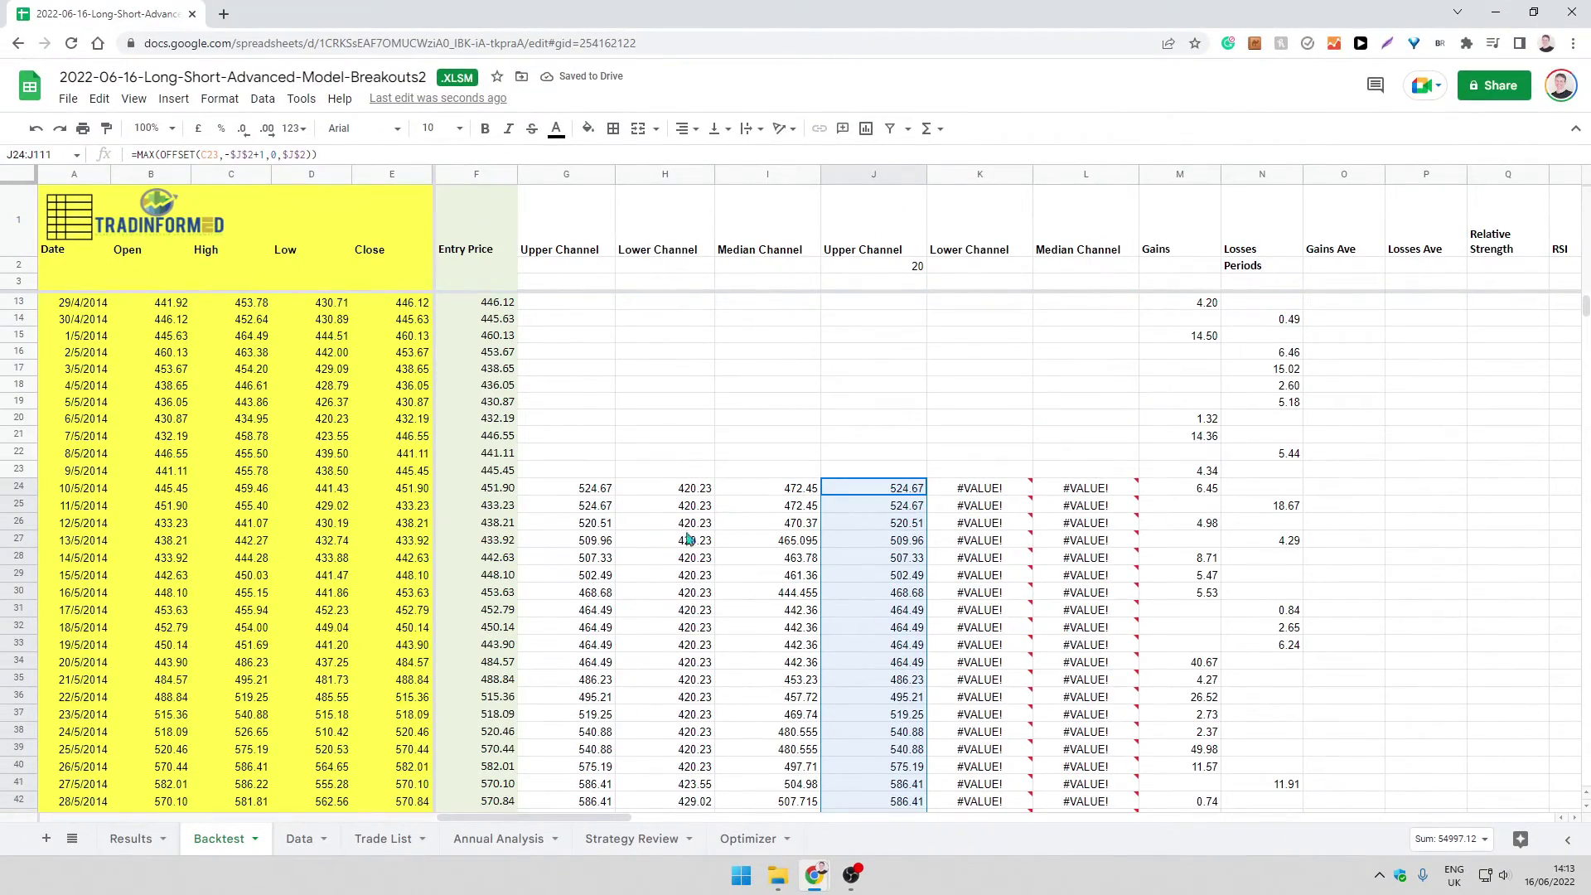
- Rewrite K24 as =MIN(OFFSET(D23,-$J$2+1,0,$J$2)), giving 420.23
{"action": "left_click", "coordinate": [963, 491]}
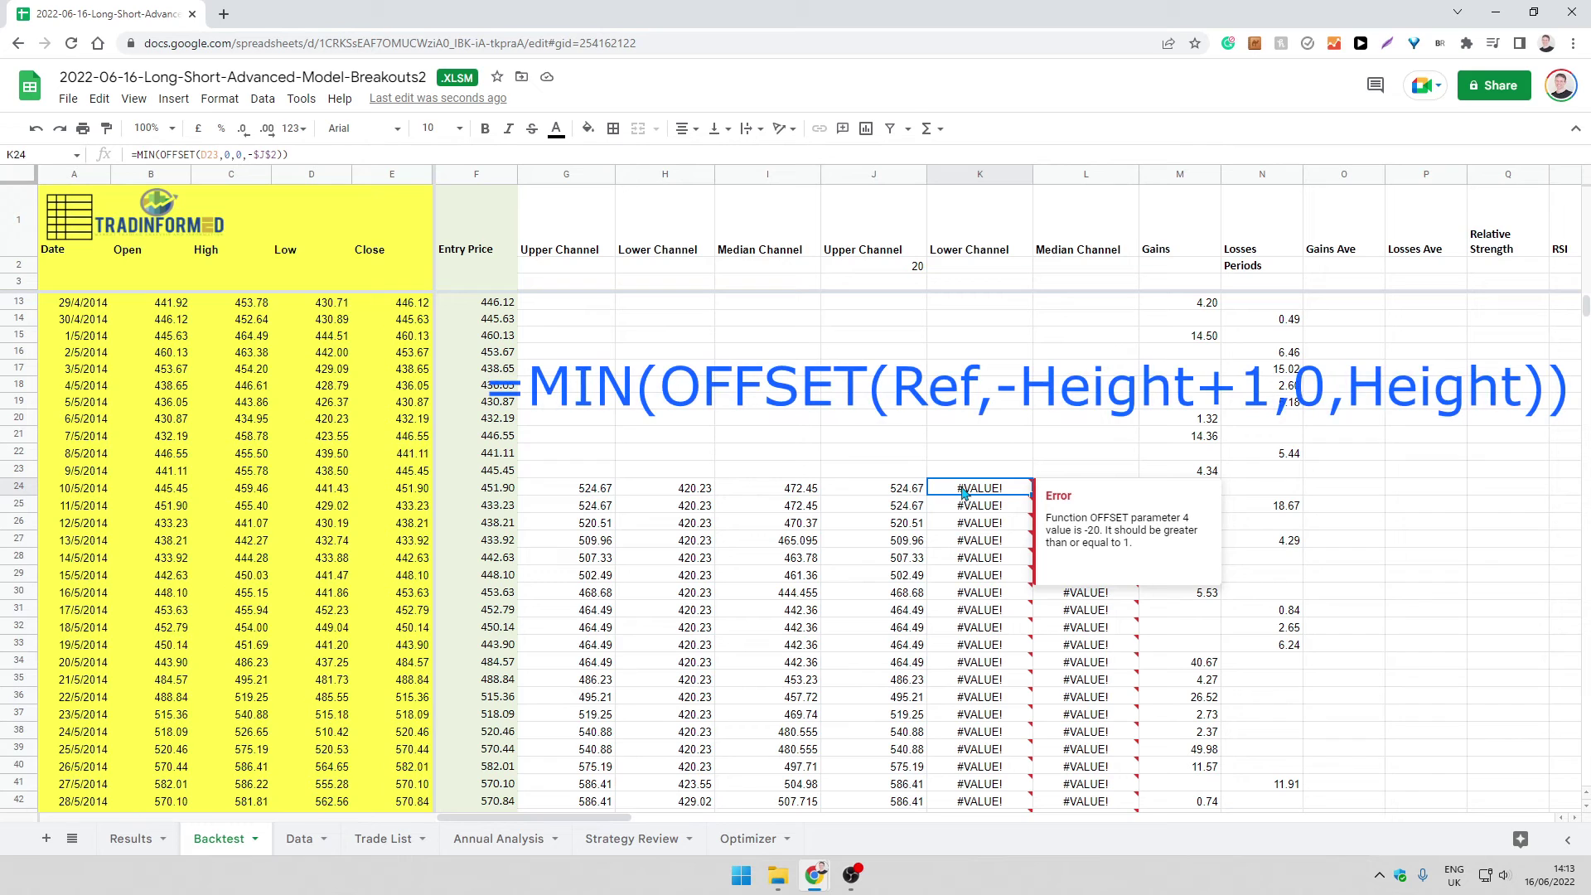
{"action": "left_click", "coordinate": [245, 155]}
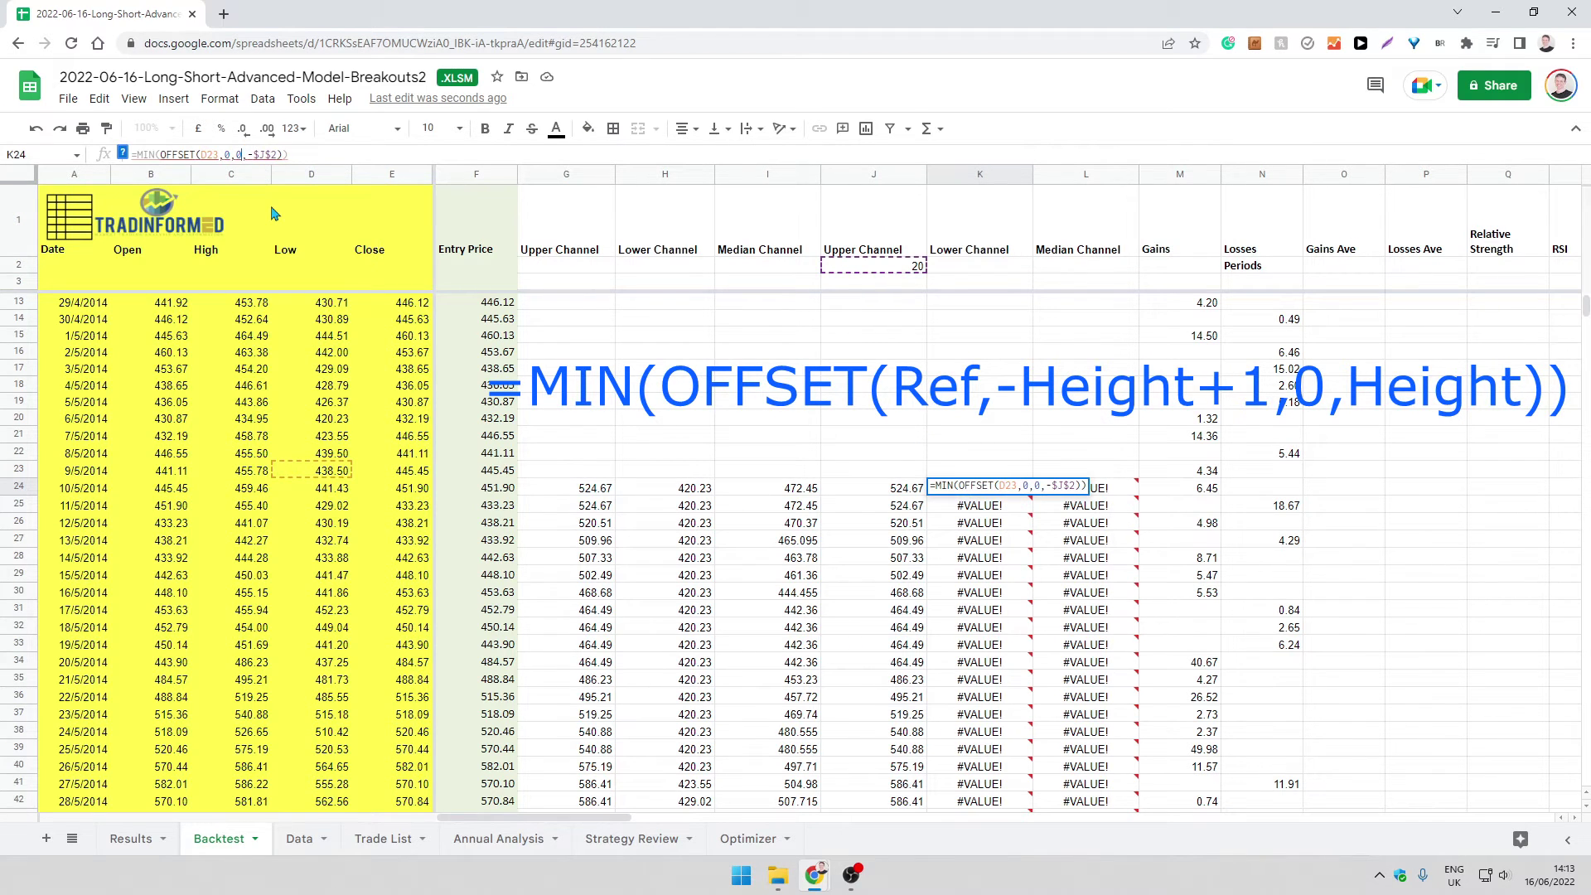
{"action": "key", "text": "BackSpace"}
{"action": "key", "text": "BackSpace"}
{"action": "key", "text": "BackSpace"}
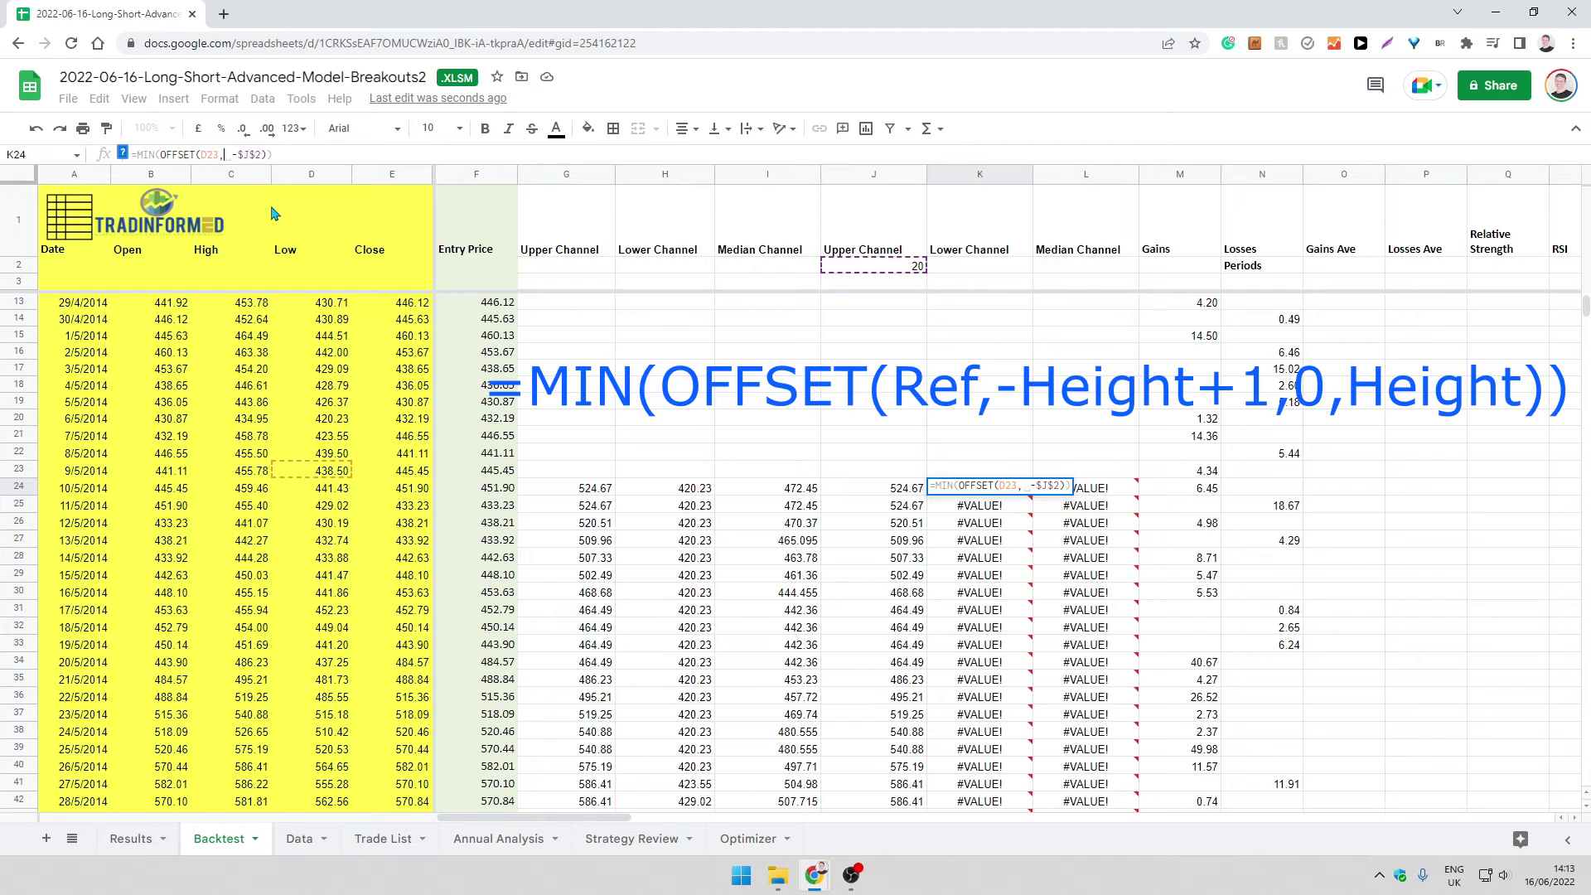
{"action": "key", "text": "End"}
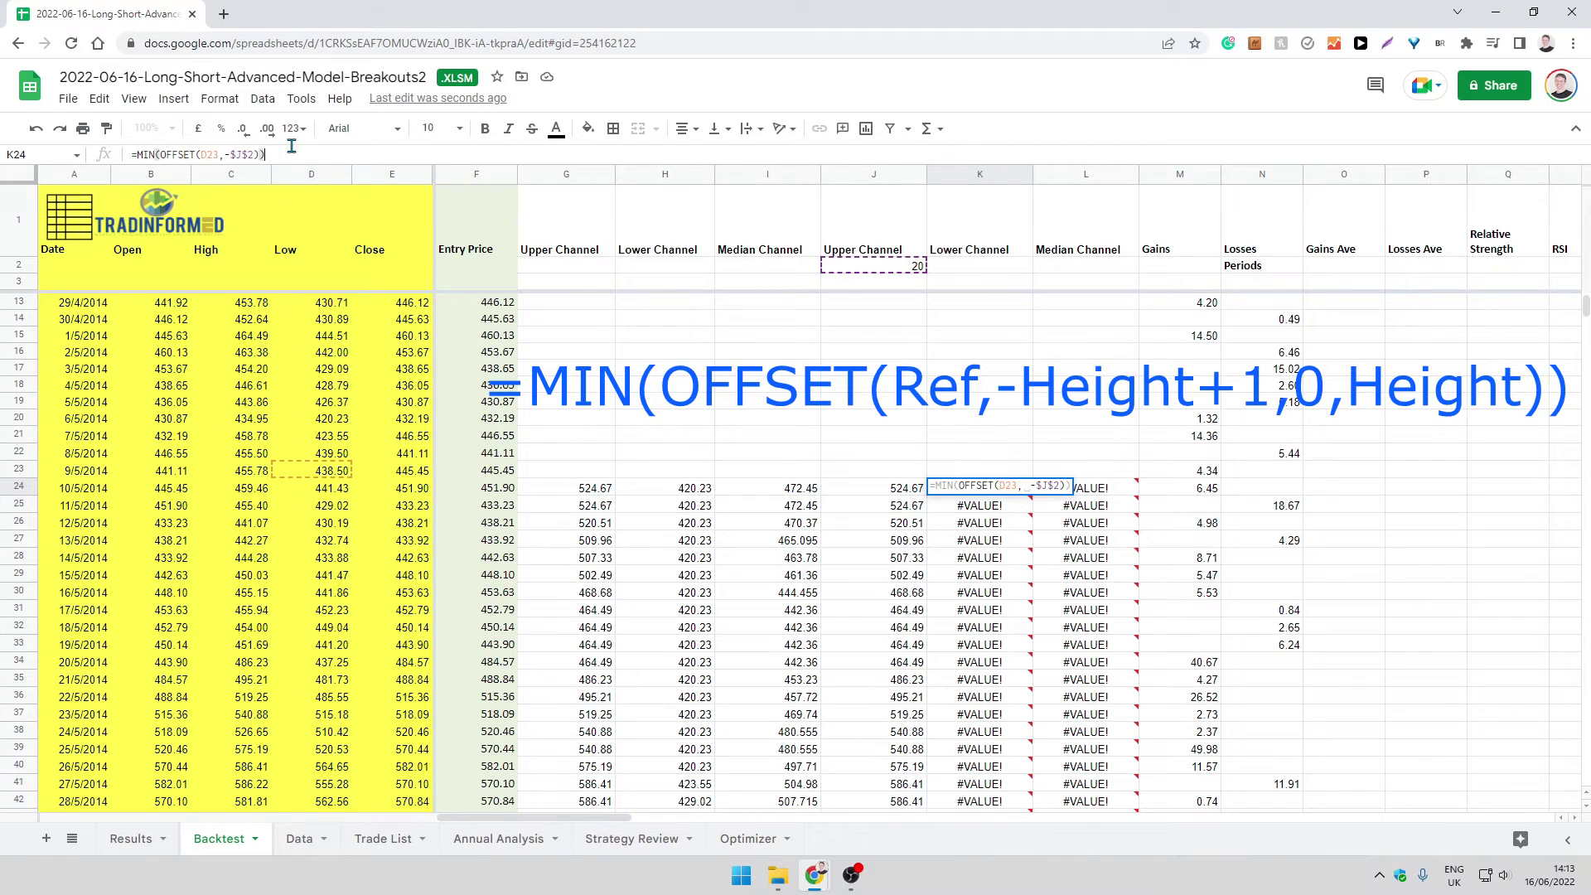
{"action": "key", "text": "BackSpace"}
{"action": "key", "text": "BackSpace"}
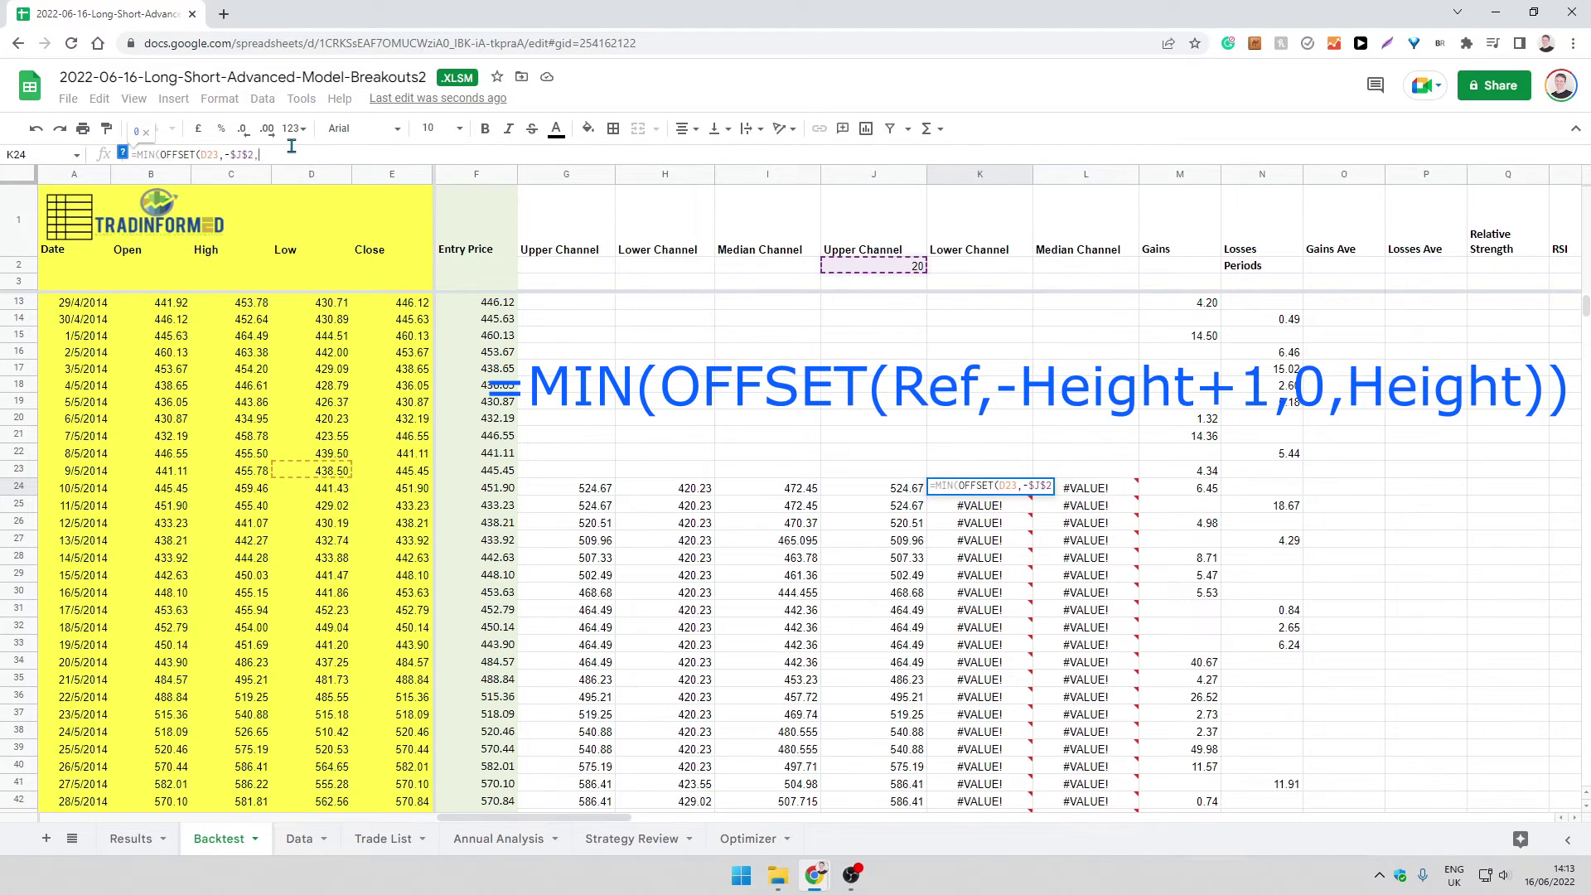
{"action": "type", "text": ",0,"}
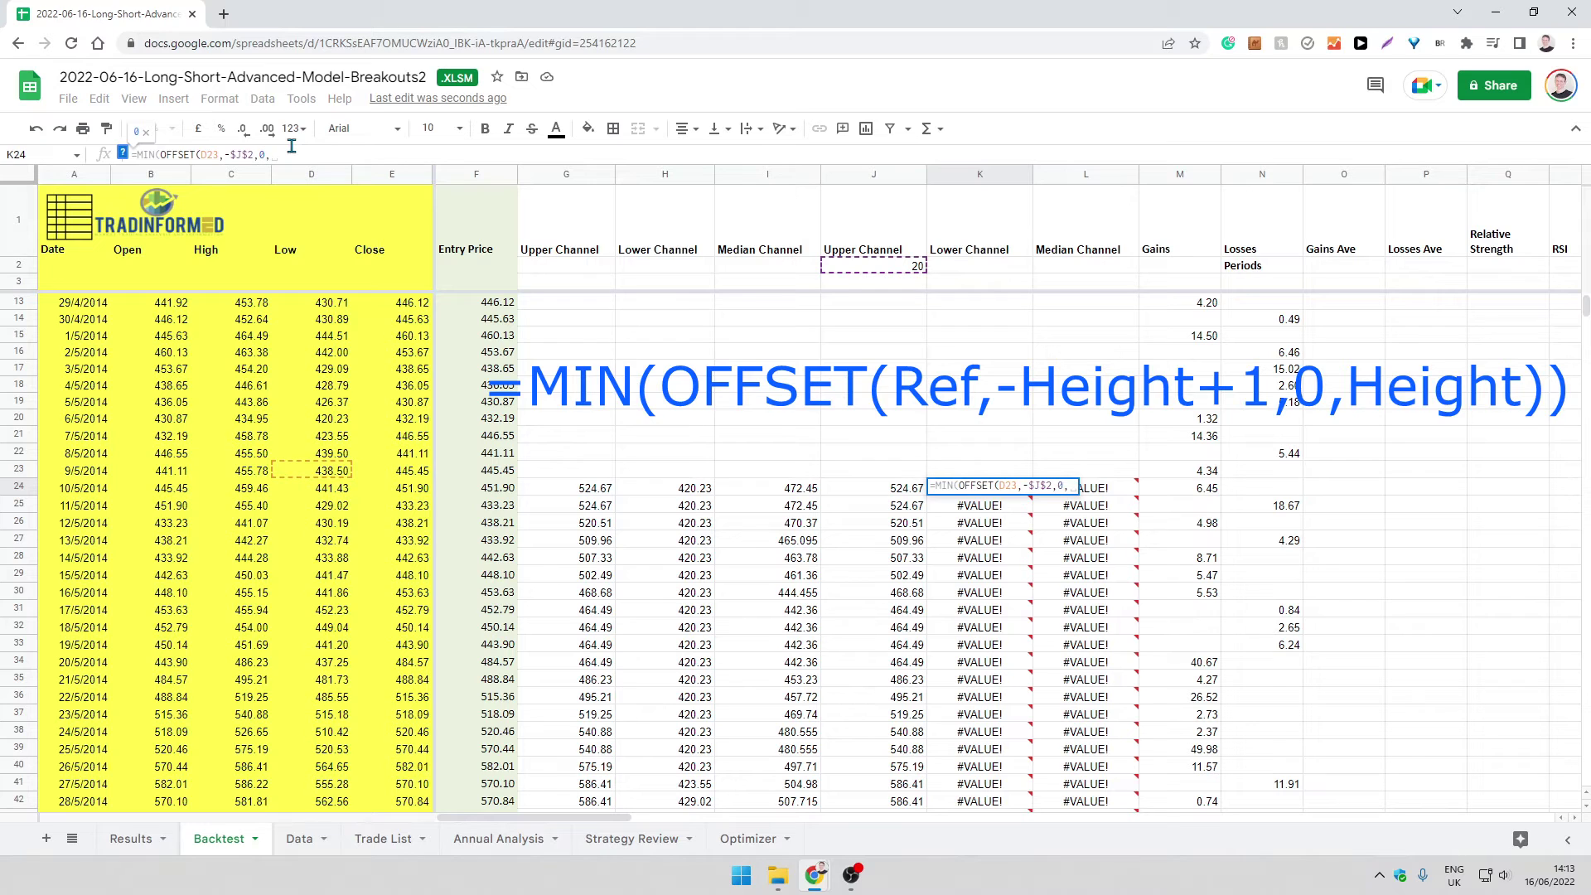
{"action": "left_click", "coordinate": [864, 267]}
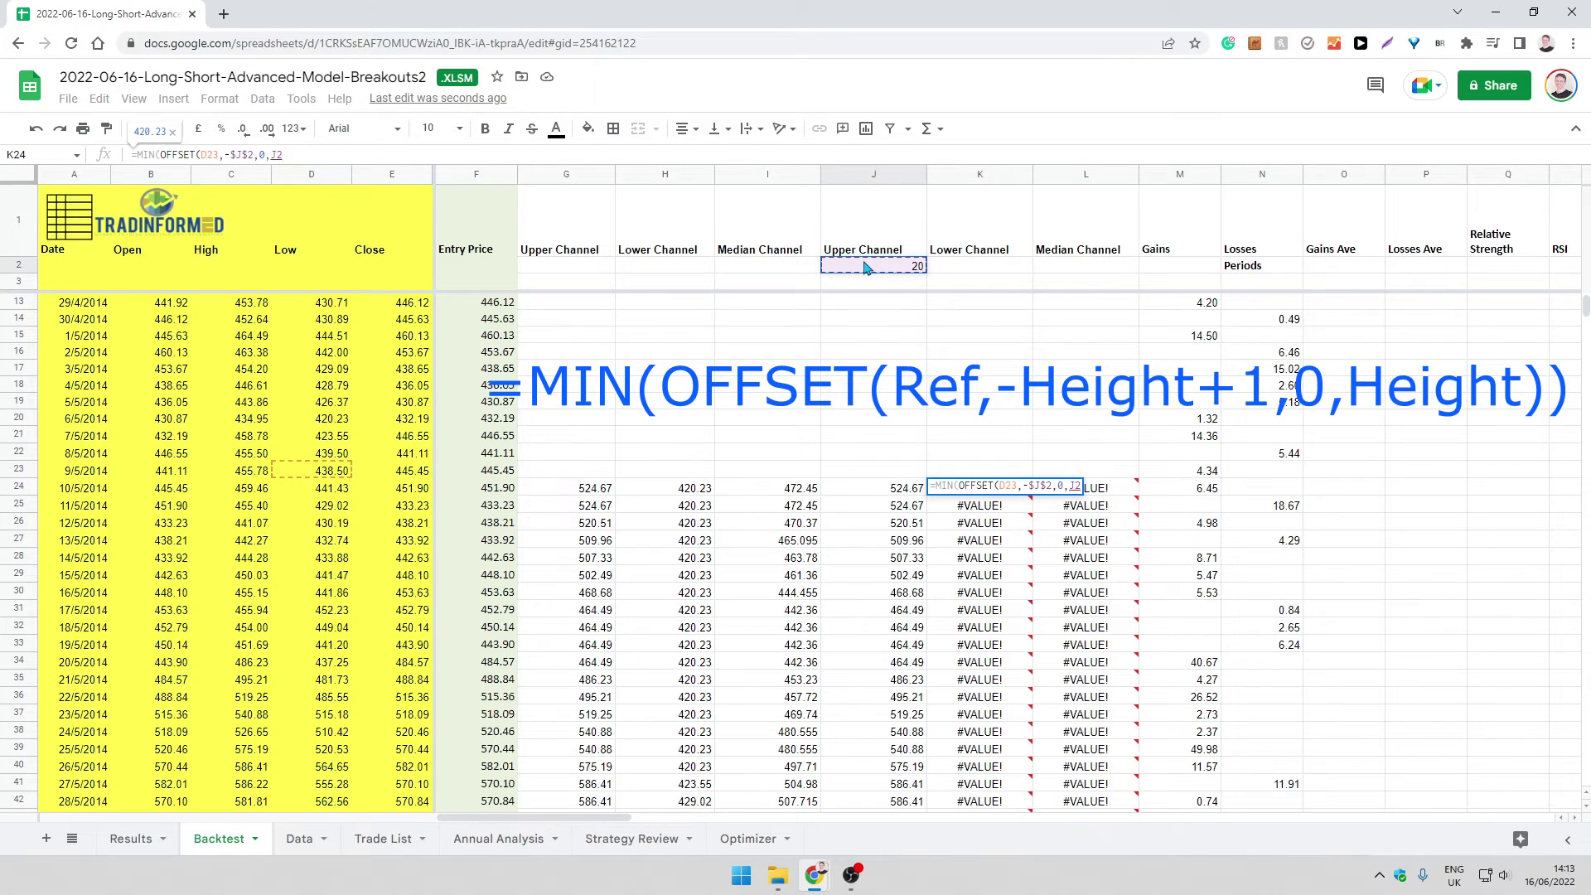
{"action": "key", "text": "F4"}
{"action": "type", "text": "))"}
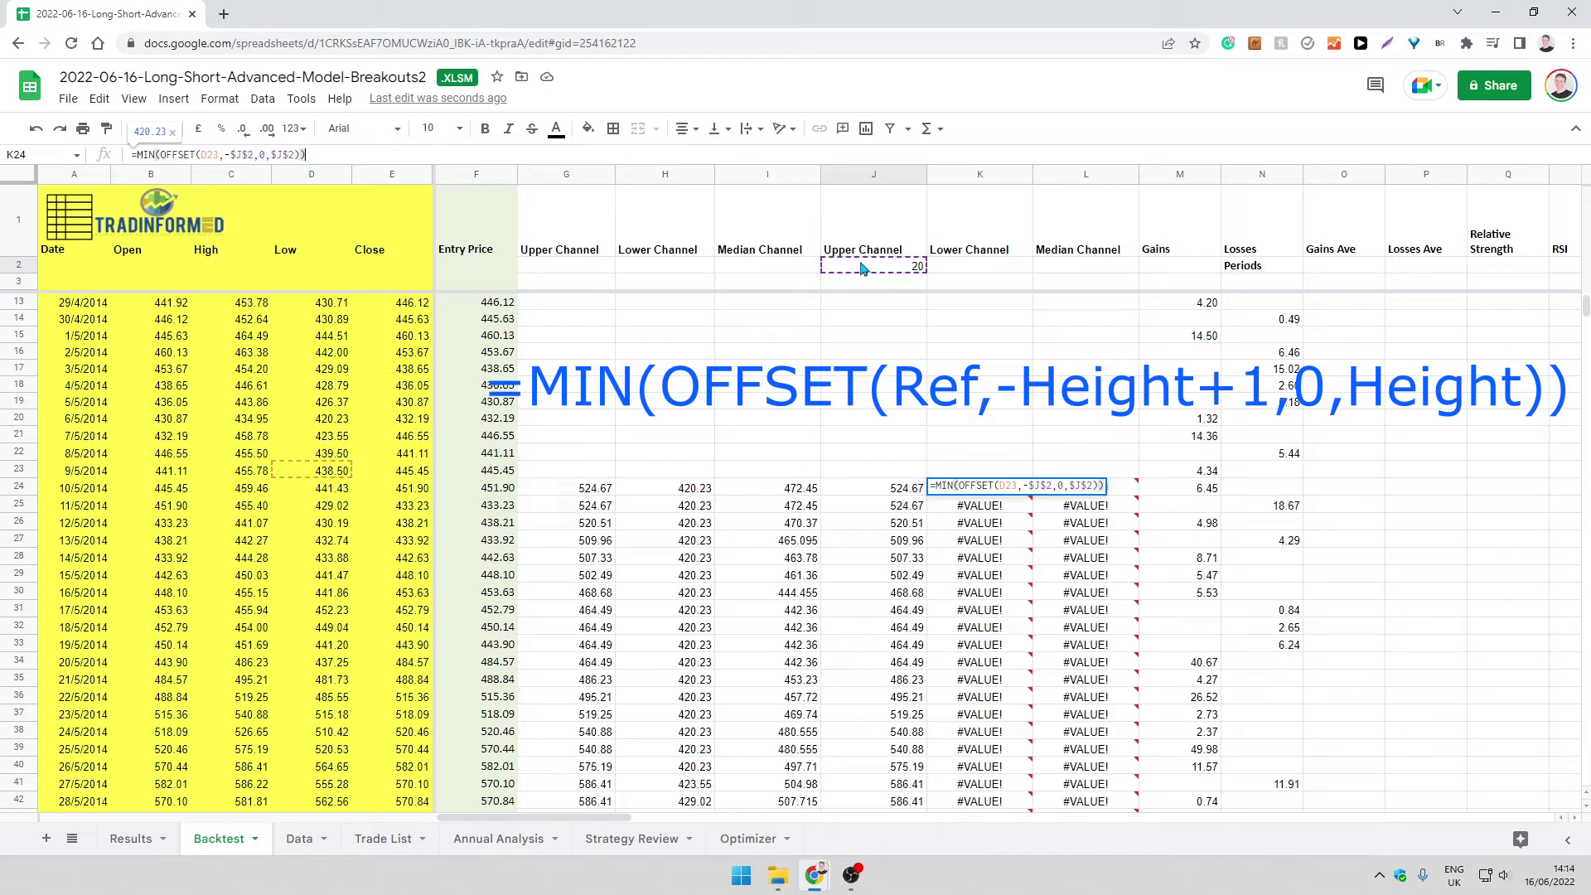
{"action": "left_click", "coordinate": [256, 156]}
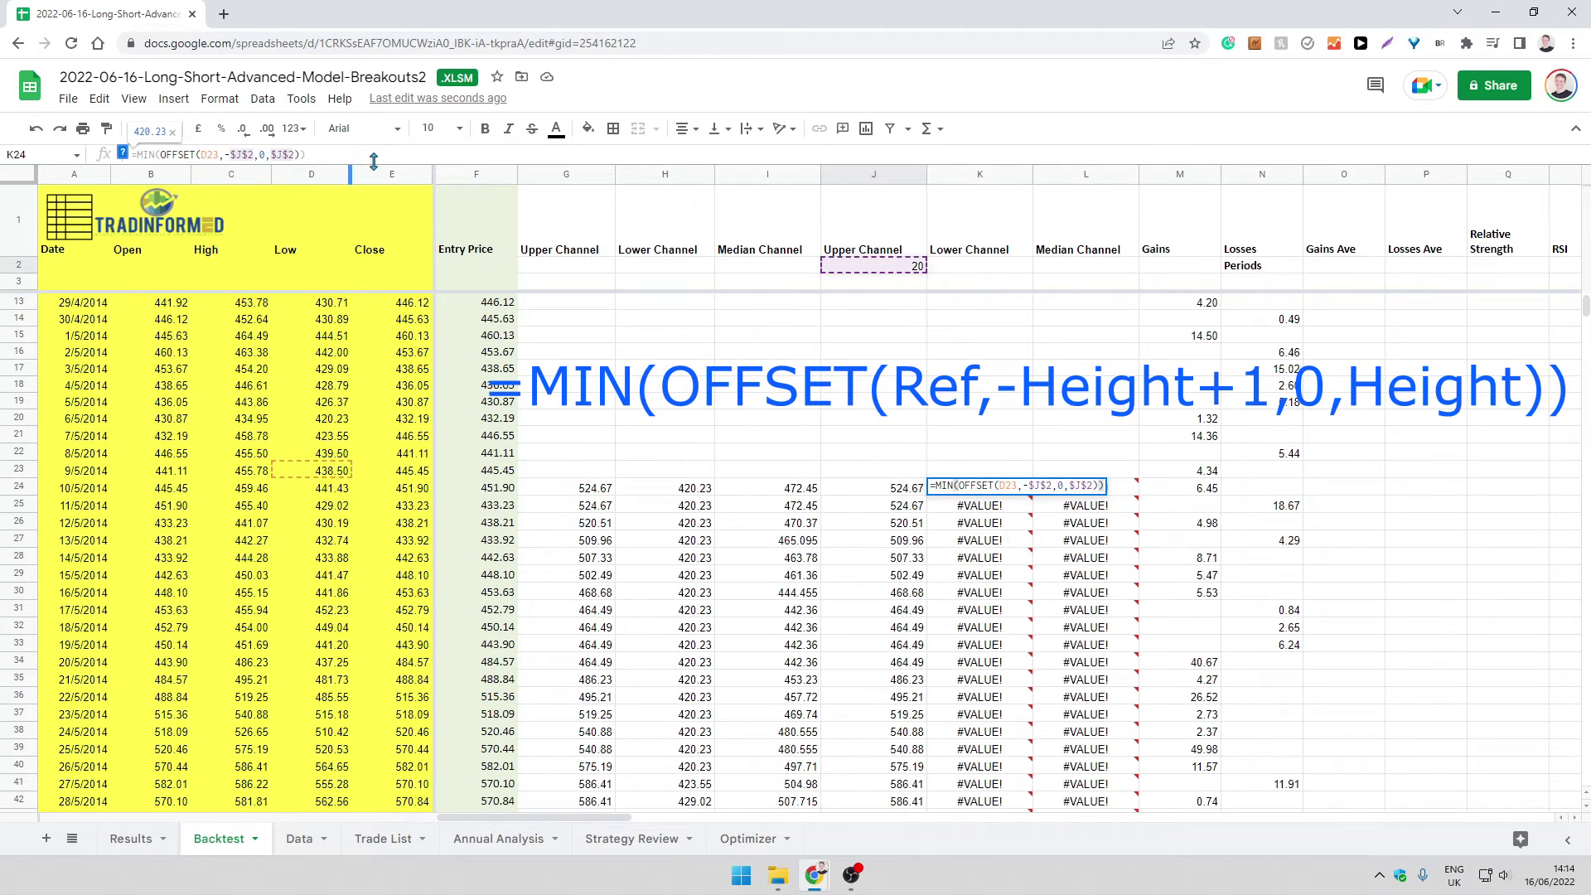
{"action": "type", "text": "+1"}
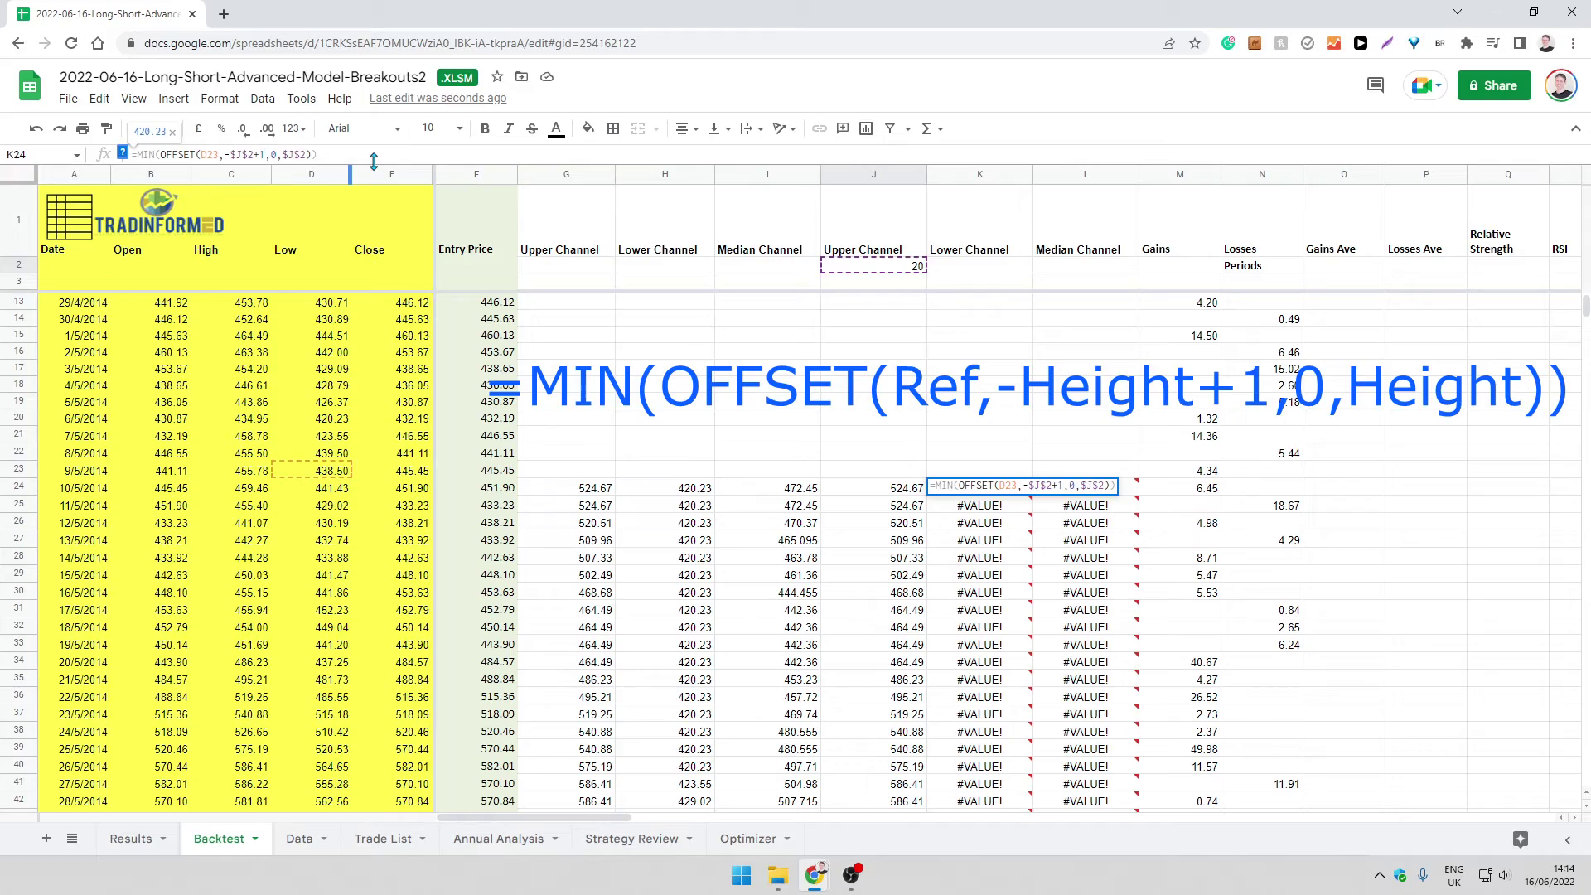
{"action": "key", "text": "Return"}
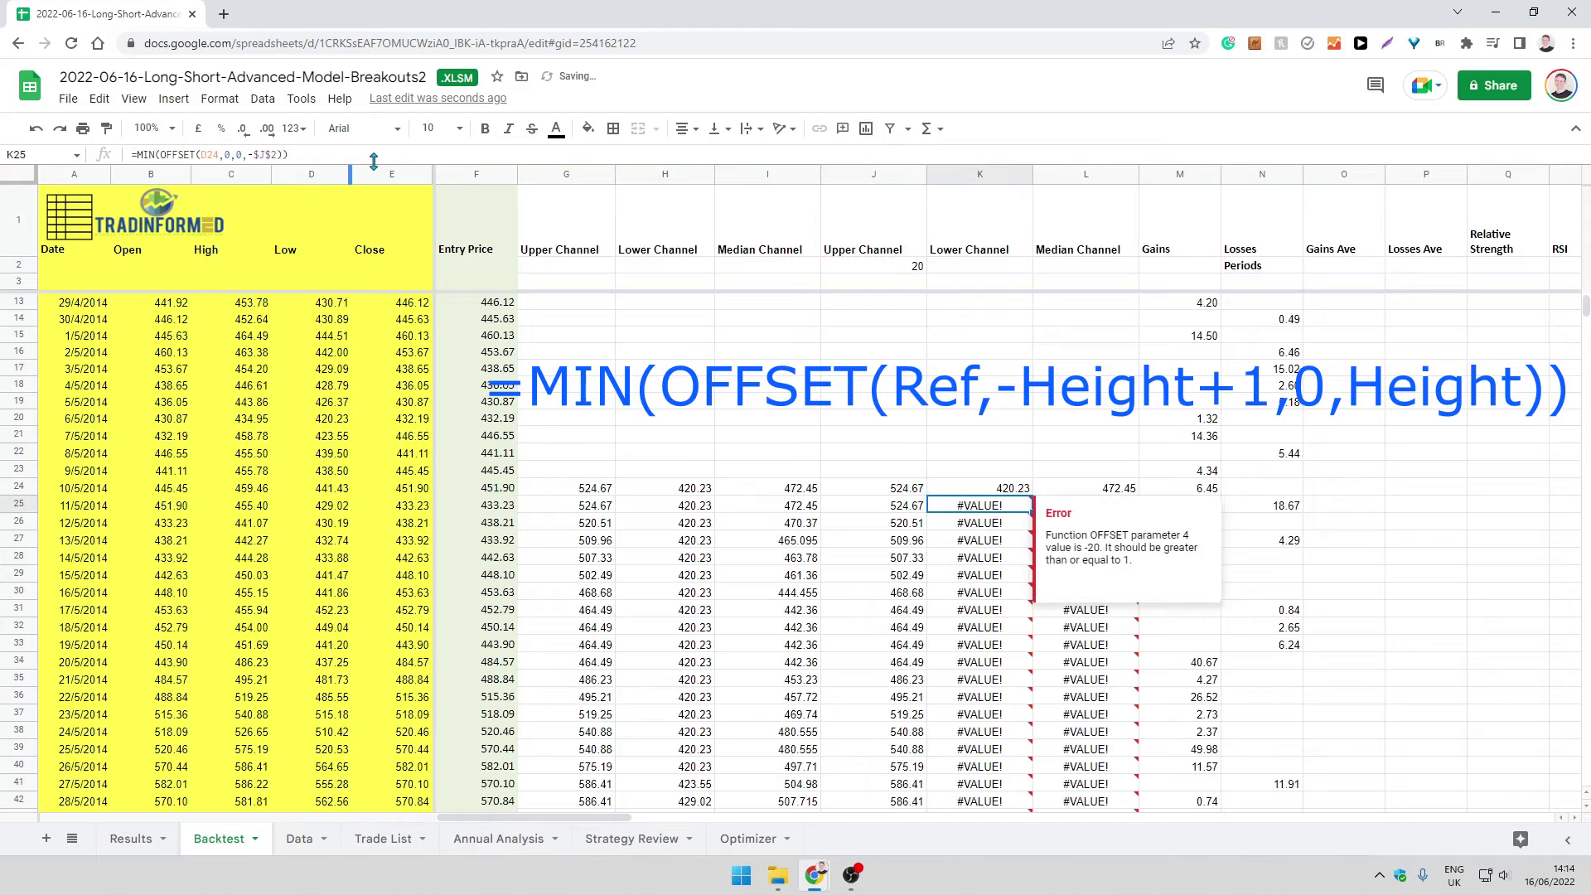
- Fill the corrected lower channel formula down column K to row 123
{"action": "left_click", "coordinate": [1018, 492]}
{"action": "left_click_drag", "start_coordinate": [1032, 496], "coordinate": [987, 891]}
{"action": "scroll", "coordinate": [1015, 647], "scroll_direction": "up", "scroll_amount": 10}
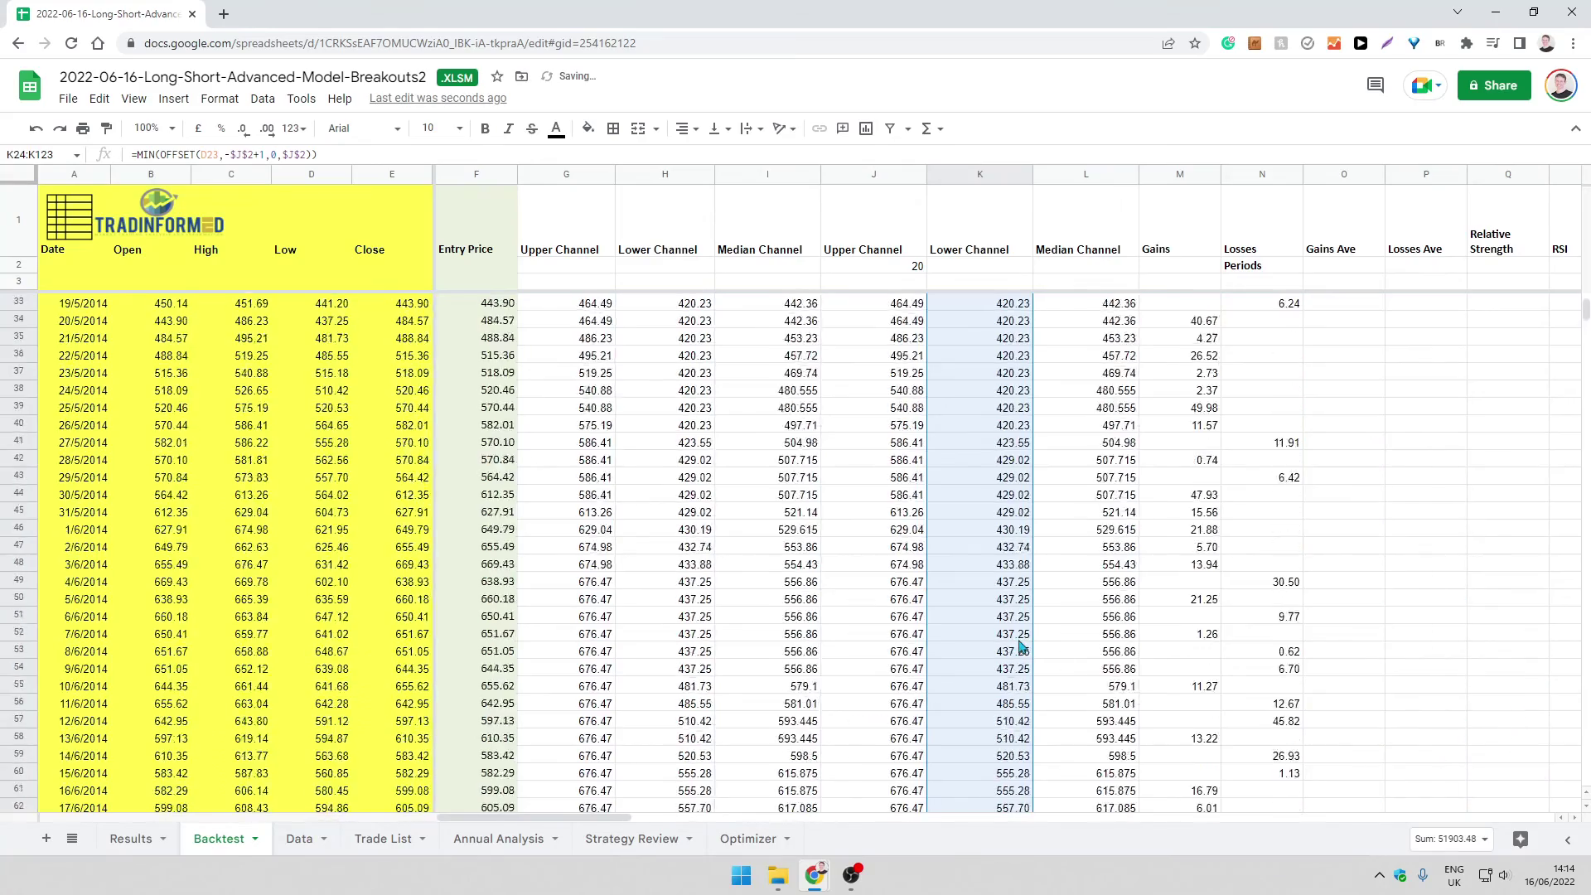
{"action": "scroll", "coordinate": [1022, 647], "scroll_direction": "up", "scroll_amount": 5}
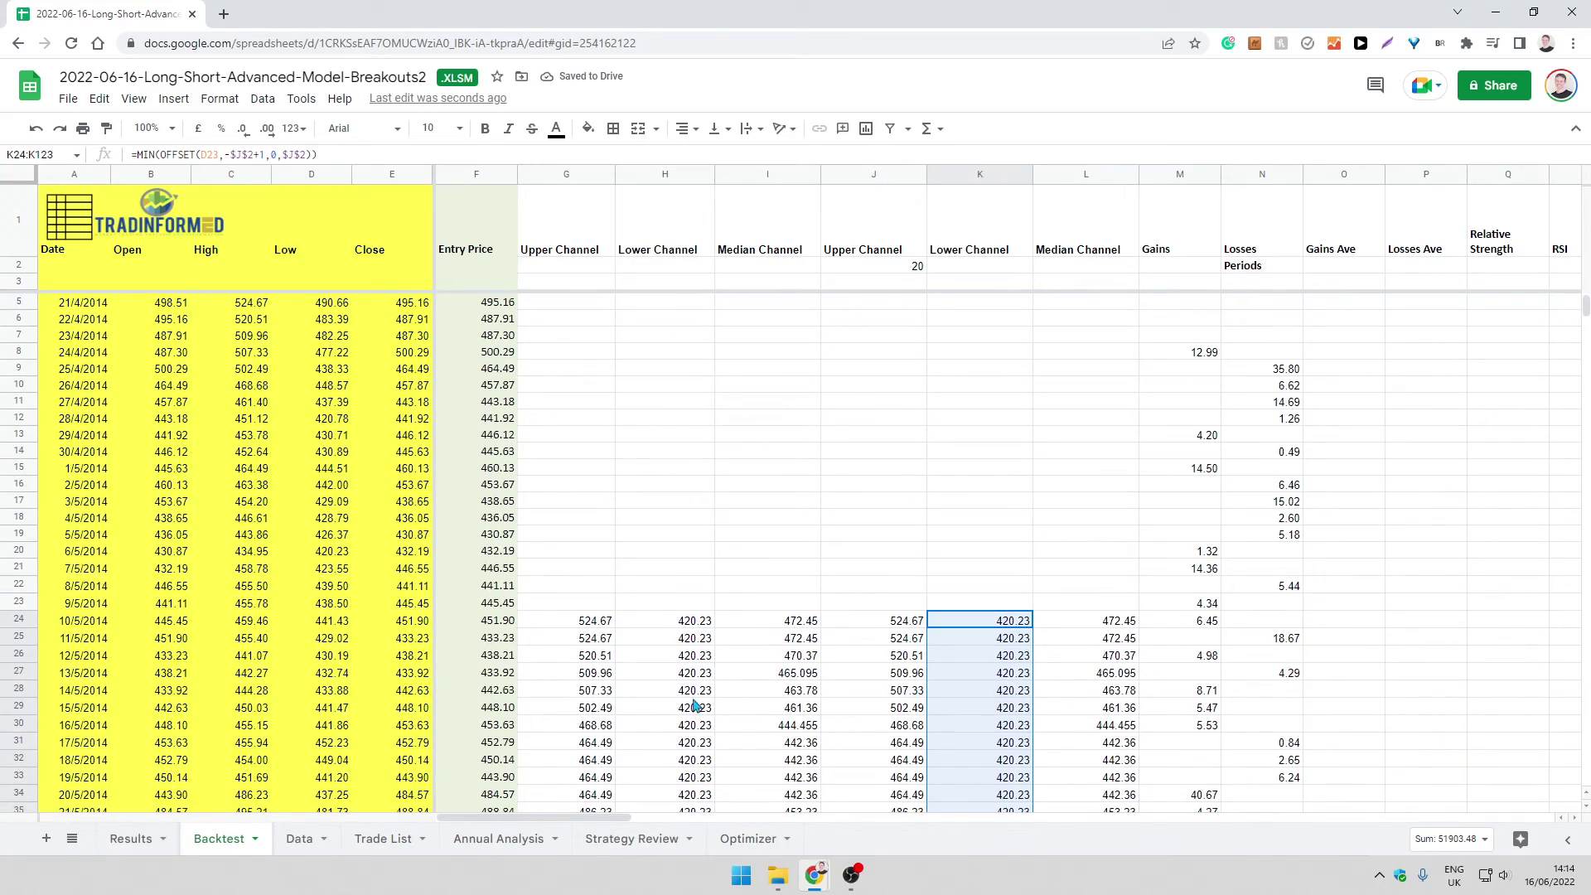